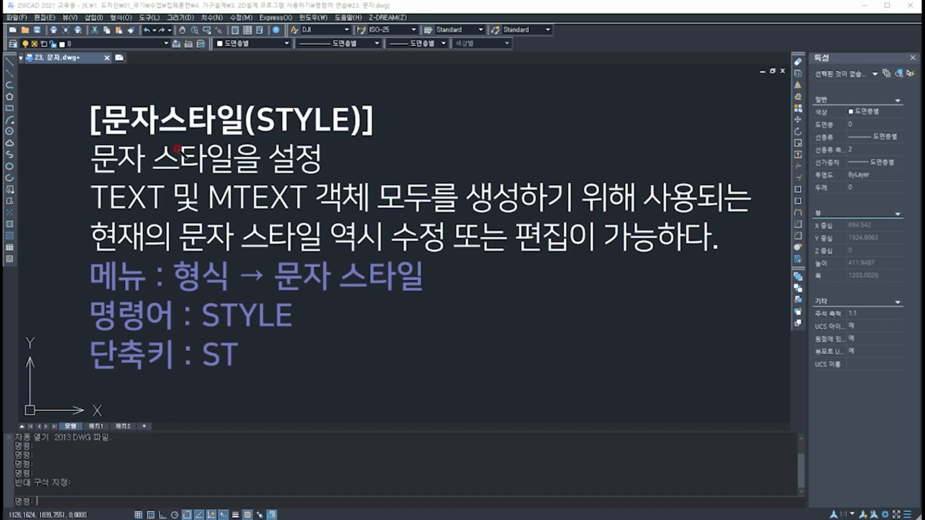
left_click_drag(103, 139, 369, 143)
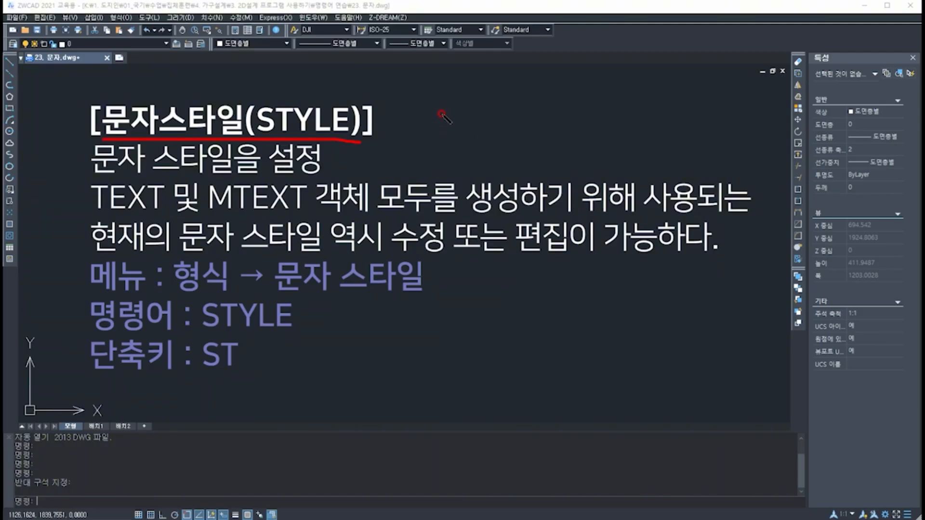
mouse_move(440, 114)
left_mouse_down()
mouse_move(456, 113)
mouse_move(448, 154)
mouse_move(456, 153)
left_mouse_up()
left_click_drag(493, 116, 506, 156)
mouse_move(516, 118)
left_mouse_down()
mouse_move(530, 120)
mouse_move(543, 162)
left_mouse_up()
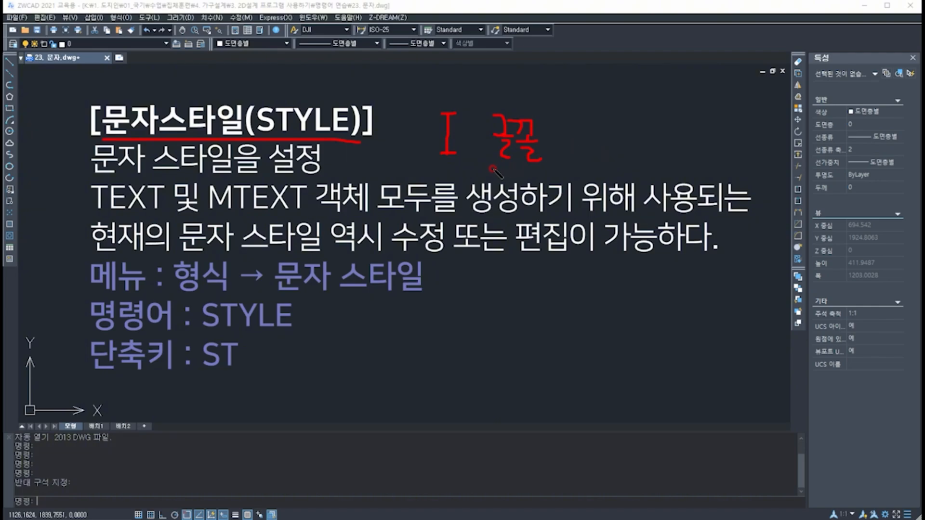
left_click_drag(493, 168, 551, 168)
mouse_move(499, 170)
left_mouse_down()
mouse_move(482, 140)
mouse_move(497, 100)
mouse_move(553, 115)
mouse_move(542, 166)
left_mouse_up()
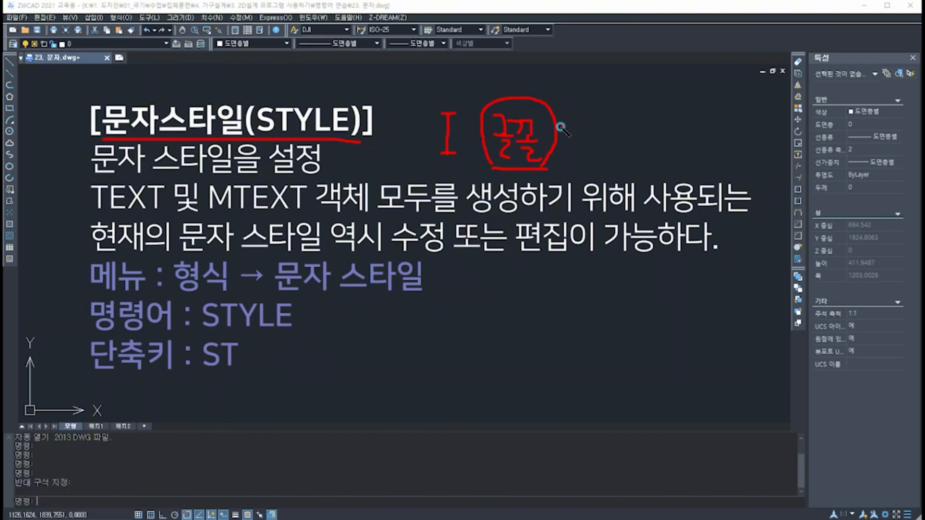
mouse_move(561, 125)
left_mouse_down()
mouse_move(544, 142)
mouse_move(564, 142)
left_mouse_up()
left_click_drag(493, 164, 521, 169)
left_click_drag(588, 117, 598, 147)
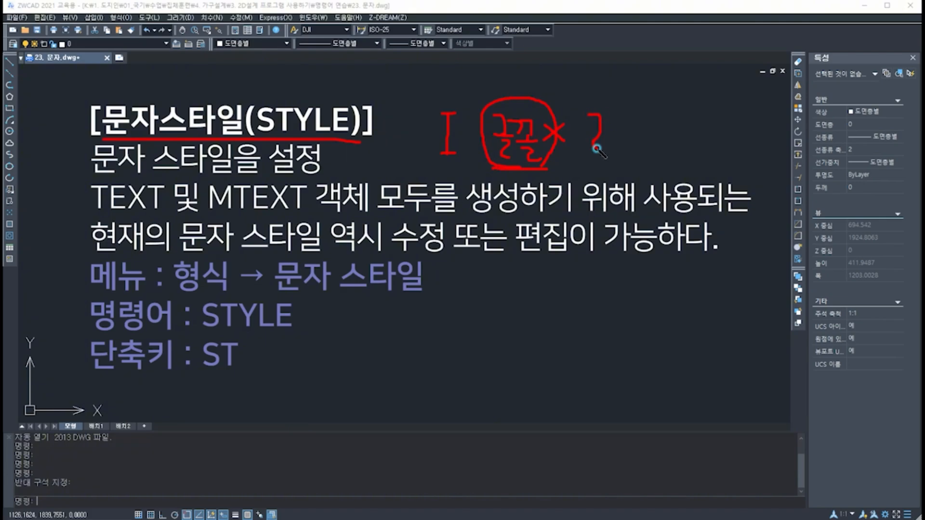
left_click(598, 159)
mouse_move(611, 115)
left_mouse_down()
mouse_move(622, 145)
mouse_move(644, 143)
left_mouse_up()
left_click(622, 155)
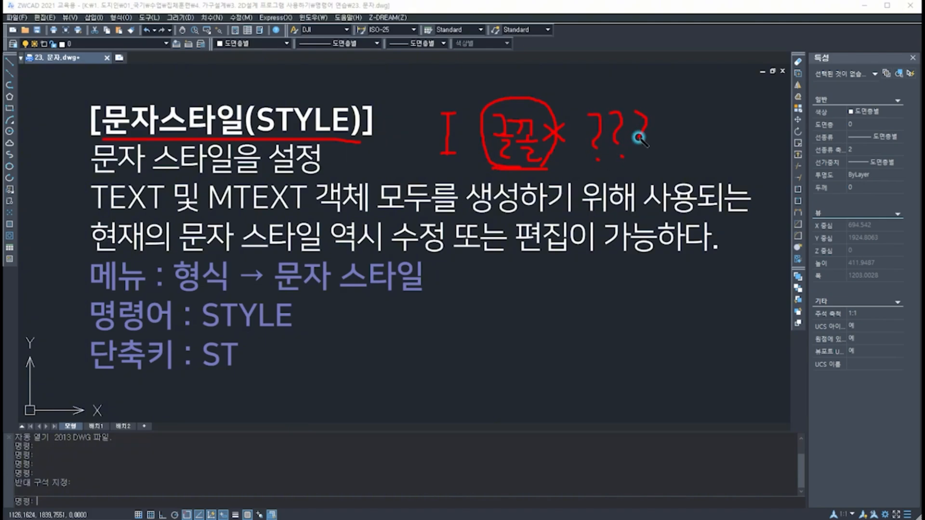
left_click(648, 154)
mouse_move(671, 117)
left_mouse_down()
mouse_move(674, 147)
mouse_move(732, 145)
mouse_move(691, 116)
mouse_move(669, 120)
left_mouse_up()
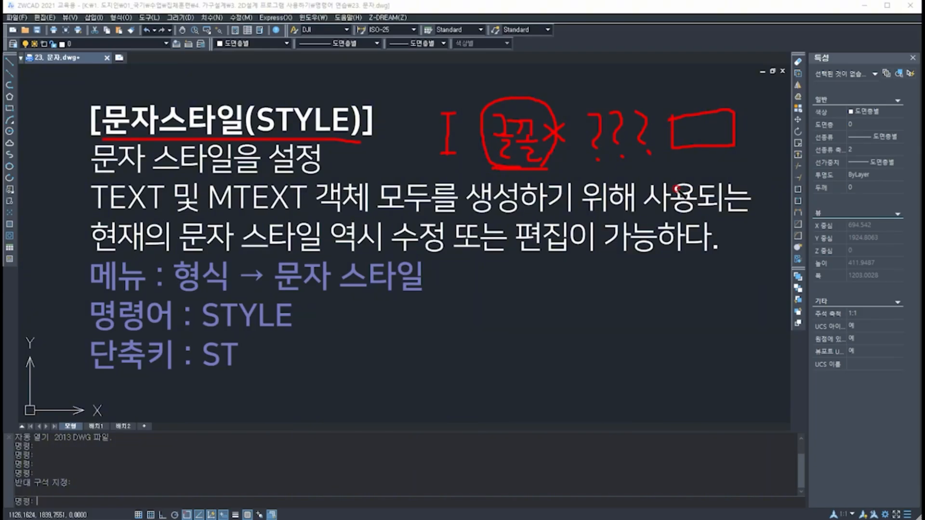
mouse_move(503, 169)
left_mouse_down()
mouse_move(484, 162)
mouse_move(478, 135)
mouse_move(505, 100)
mouse_move(549, 111)
mouse_move(559, 131)
mouse_move(545, 162)
left_mouse_up()
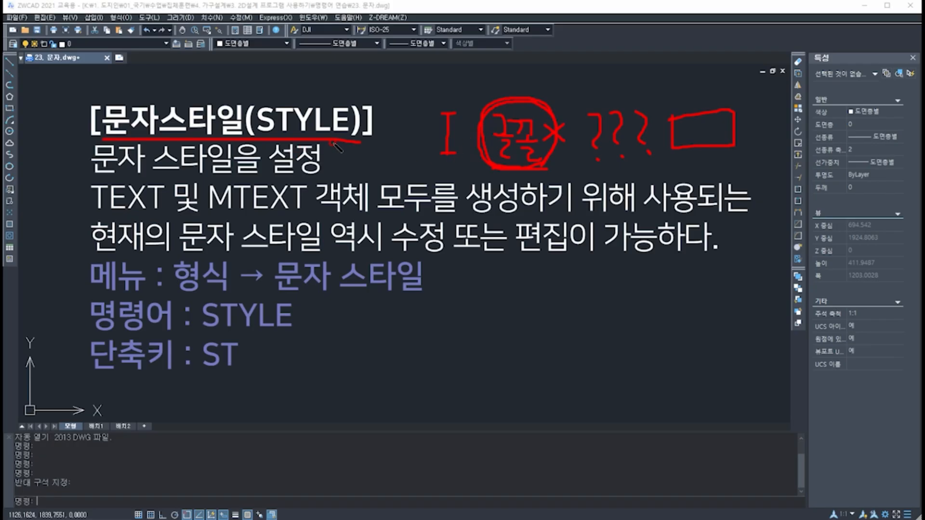
left_click_drag(348, 138, 384, 138)
left_click_drag(345, 139, 346, 157)
mouse_move(85, 87)
left_mouse_down()
mouse_move(95, 102)
mouse_move(102, 88)
left_mouse_up()
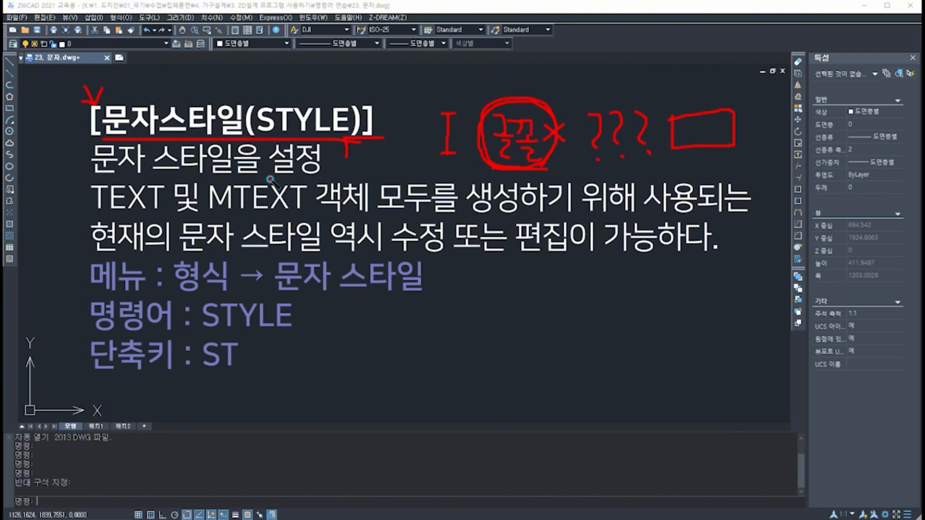
left_click_drag(268, 179, 322, 178)
left_click_drag(209, 218, 371, 215)
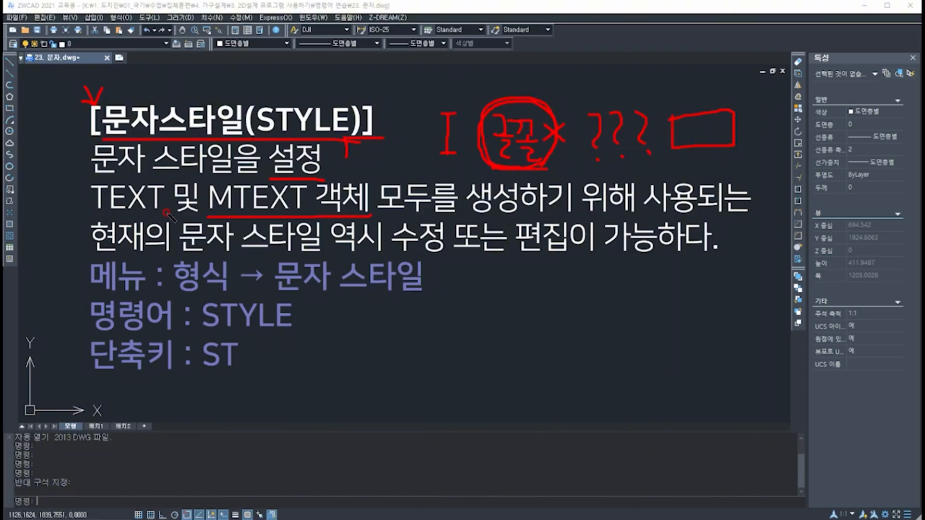
left_click_drag(382, 178, 368, 223)
left_click_drag(393, 236, 398, 262)
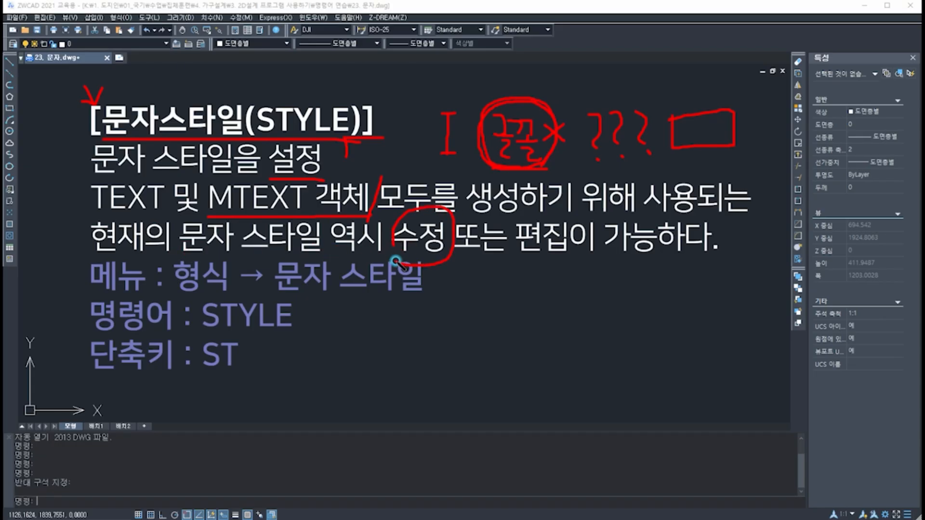
mouse_move(531, 265)
left_mouse_down()
mouse_move(590, 237)
mouse_move(525, 270)
left_mouse_up()
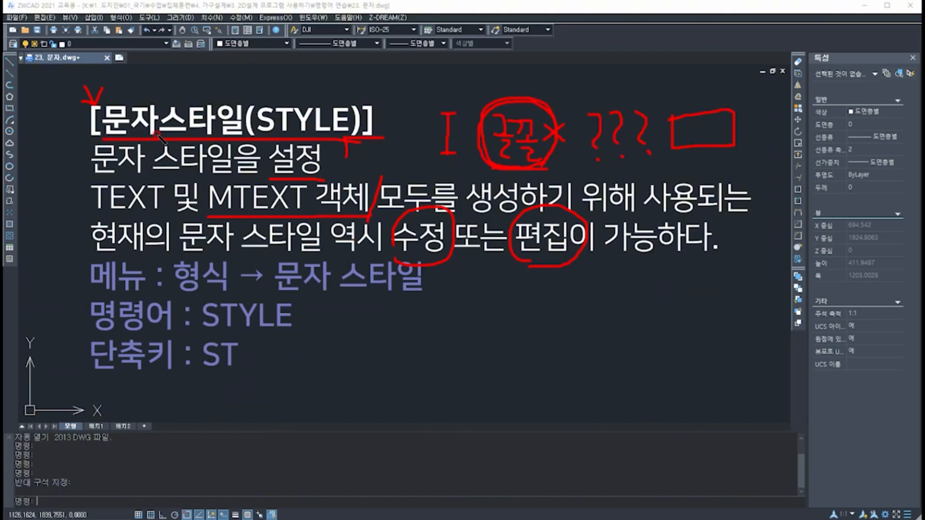
mouse_move(89, 125)
left_mouse_down()
mouse_move(69, 168)
mouse_move(54, 343)
mouse_move(82, 356)
left_mouse_up()
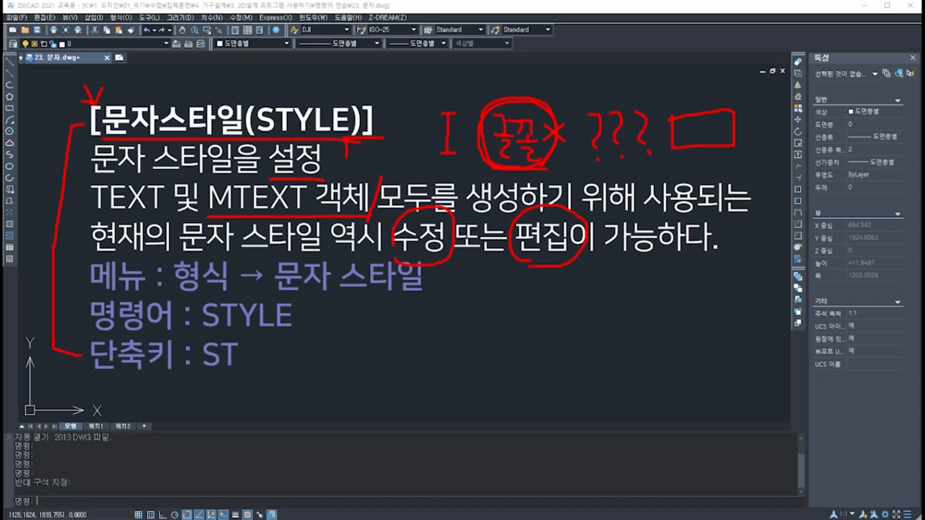
key("Escape")
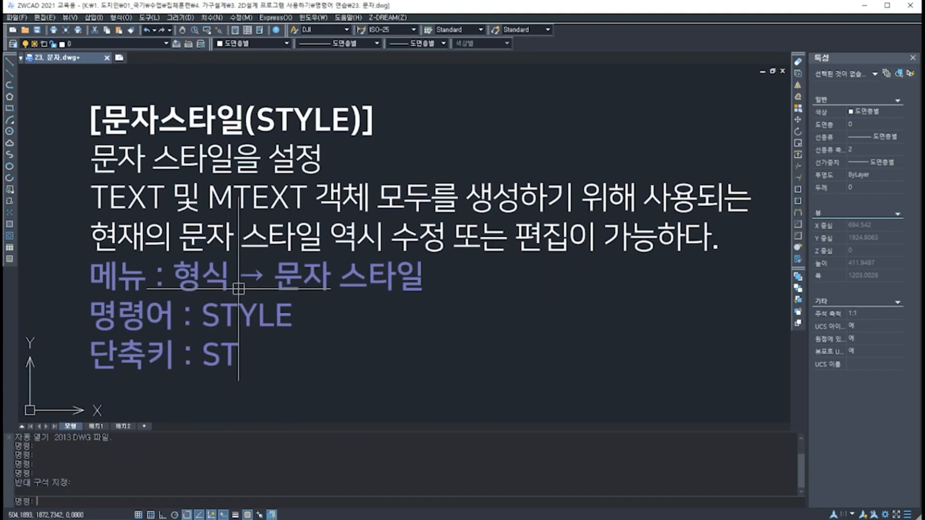
left_click(119, 18)
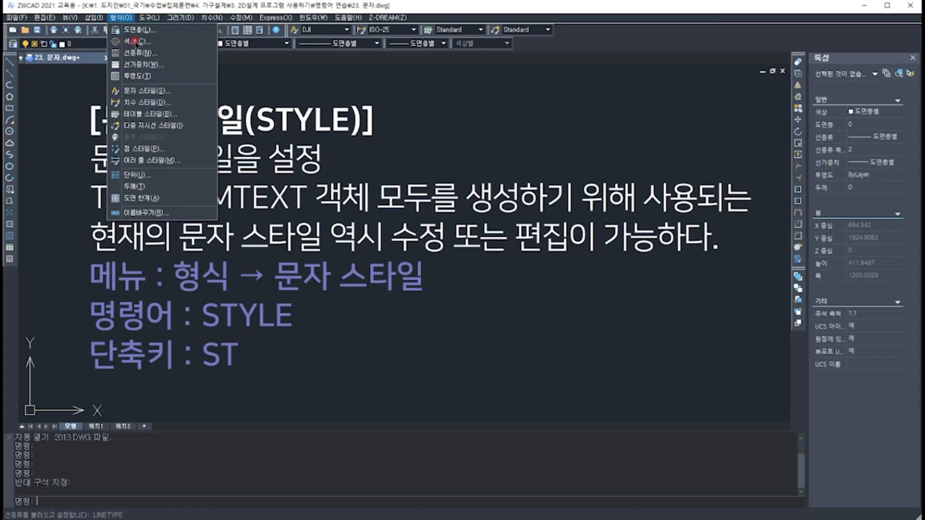
left_click(128, 17)
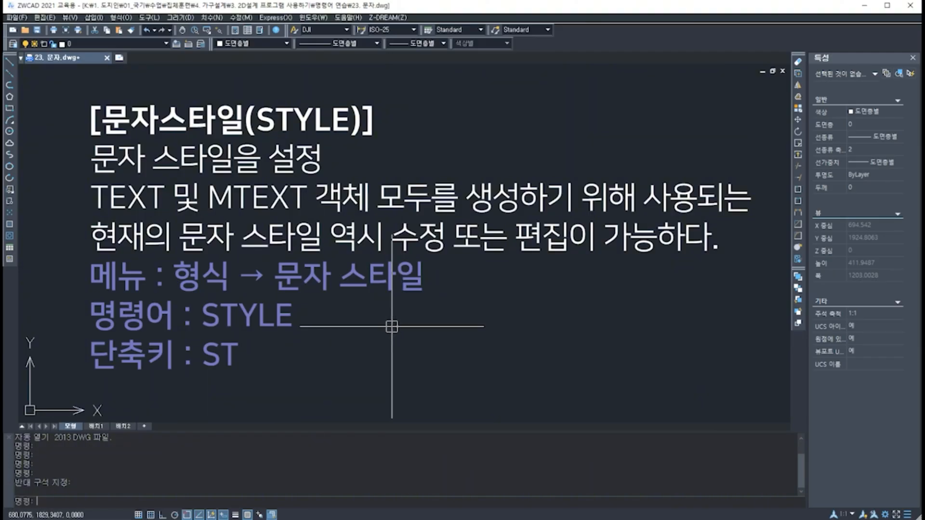
- Open the text style manager with the STYLE command and switch the current text style to Standard
type("ST")
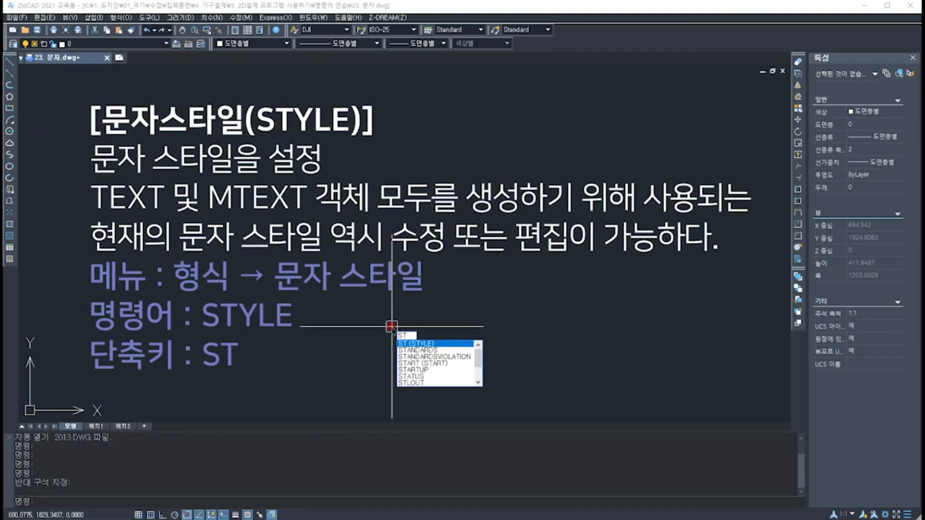
key("Return")
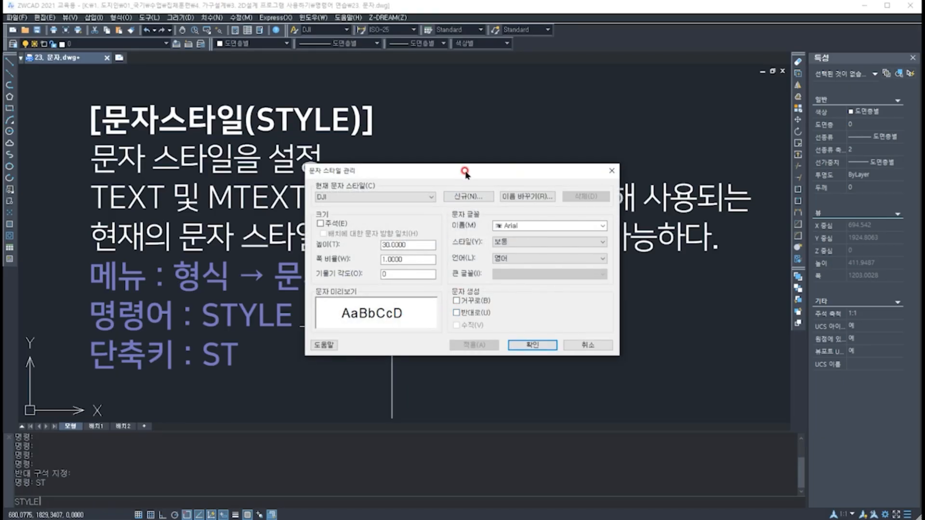
left_click_drag(465, 172, 481, 147)
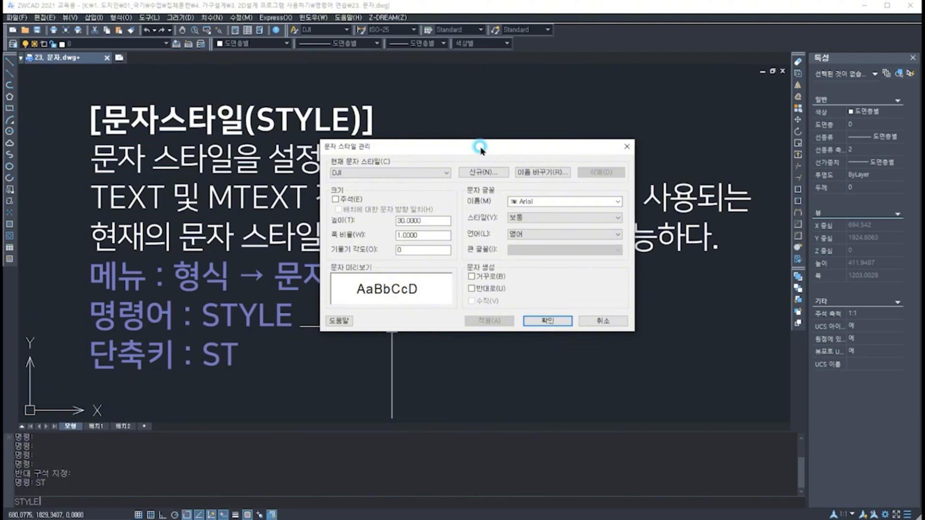
left_click(346, 174)
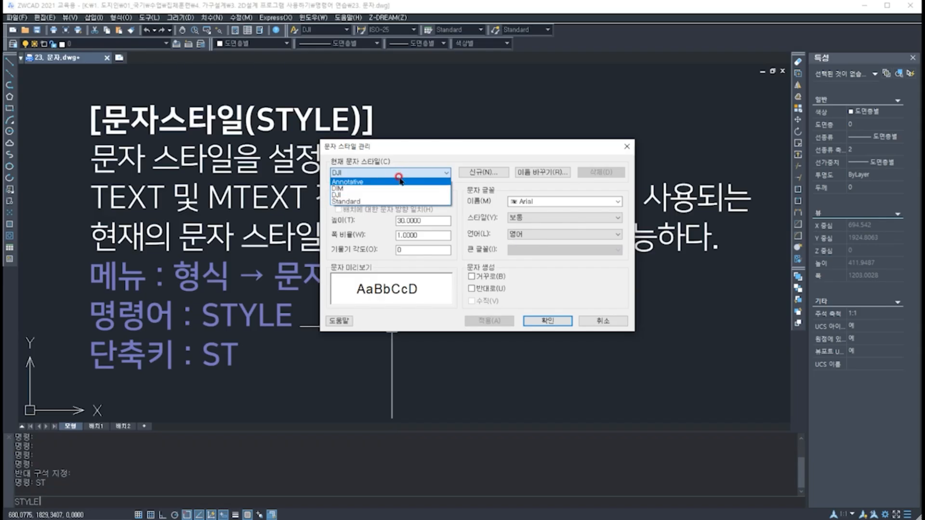
left_click(384, 201)
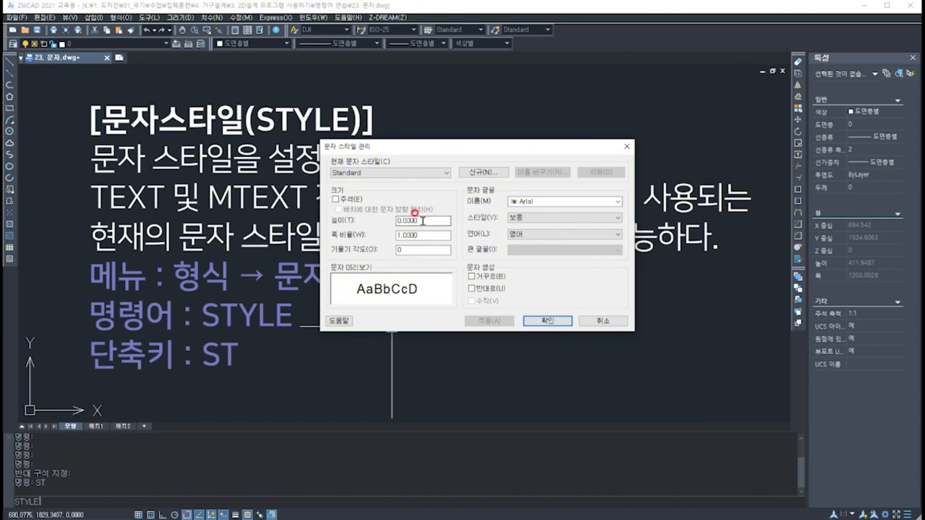
- Set the Standard text style's height to 20
left_click_drag(419, 220, 364, 221)
left_click(354, 321)
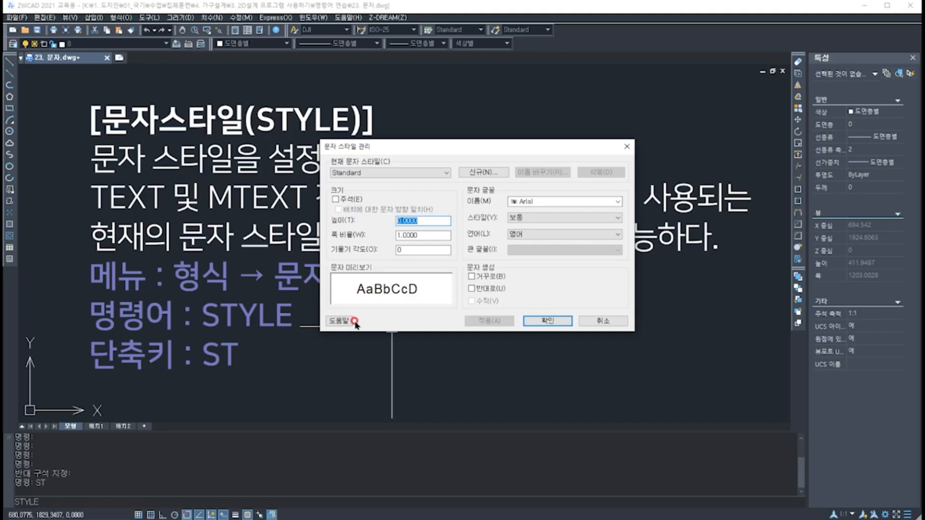
type("20")
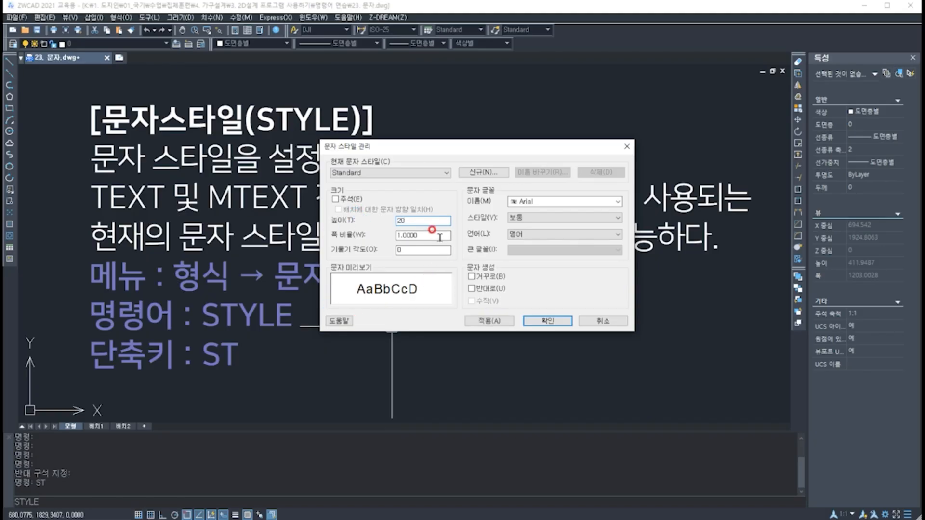
- Try a width ratio of 2 and a slanted oblique angle for the Standard style, restoring them to 1 and 0
left_click(439, 236)
double_click(410, 235)
type("1")
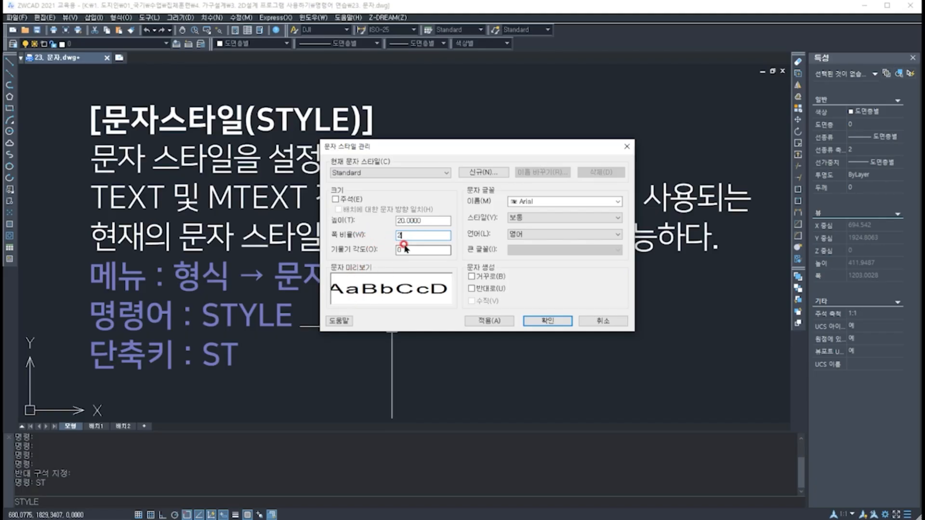
double_click(400, 250)
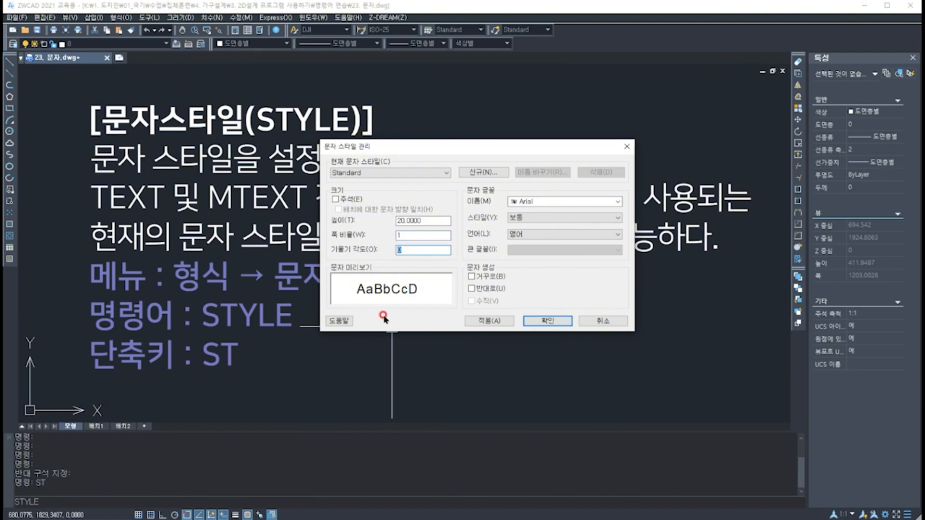
type("2")
left_click_drag(414, 249, 362, 244)
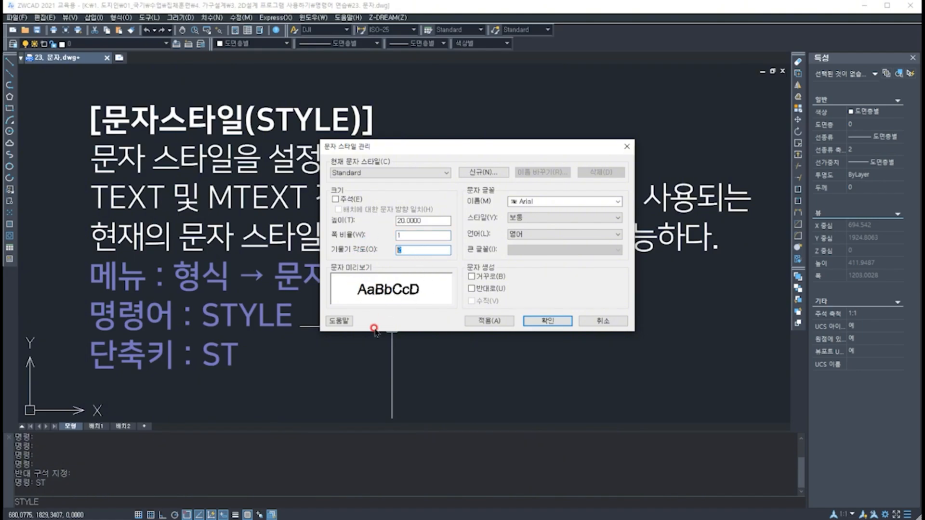
type("0")
key("Tab")
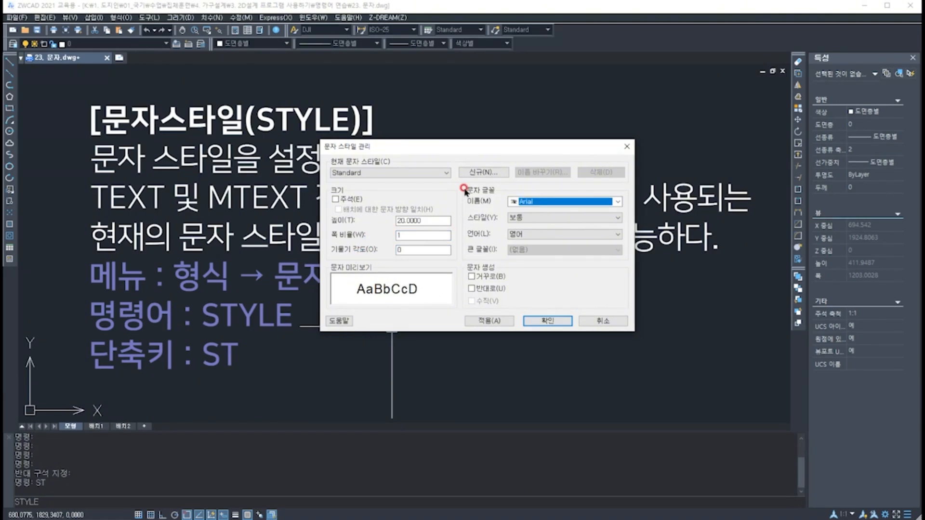
- Set the Standard text style's font to 굴림
left_click(562, 205)
scroll(578, 284, "down", 5)
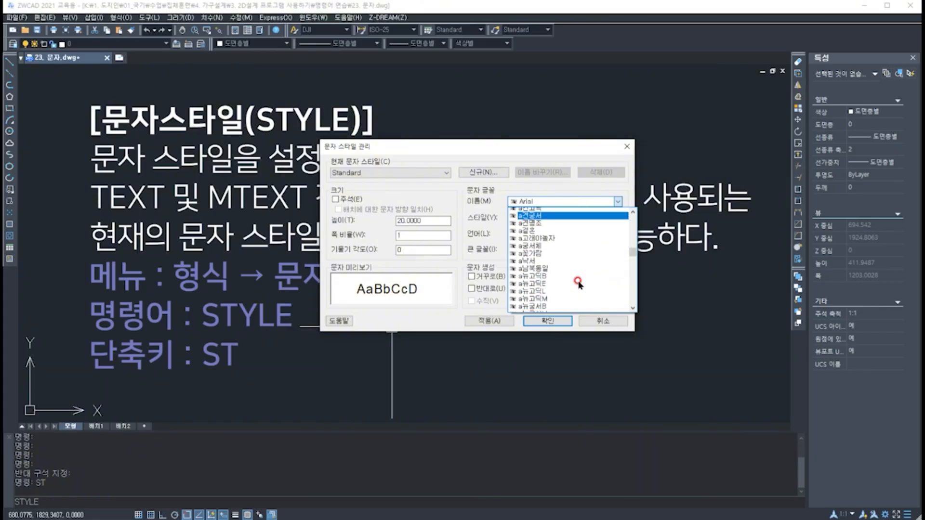
scroll(573, 277, "down", 5)
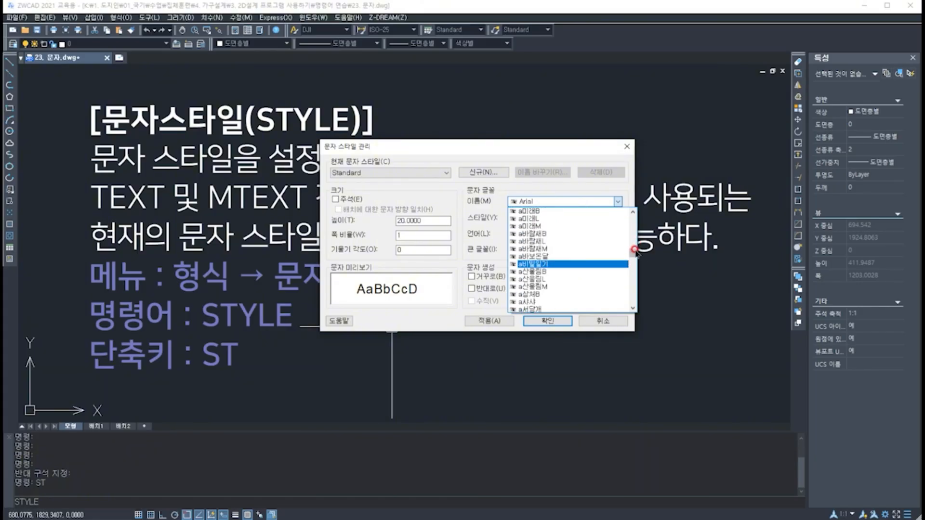
left_click_drag(633, 251, 633, 257)
scroll(587, 271, "down", 8)
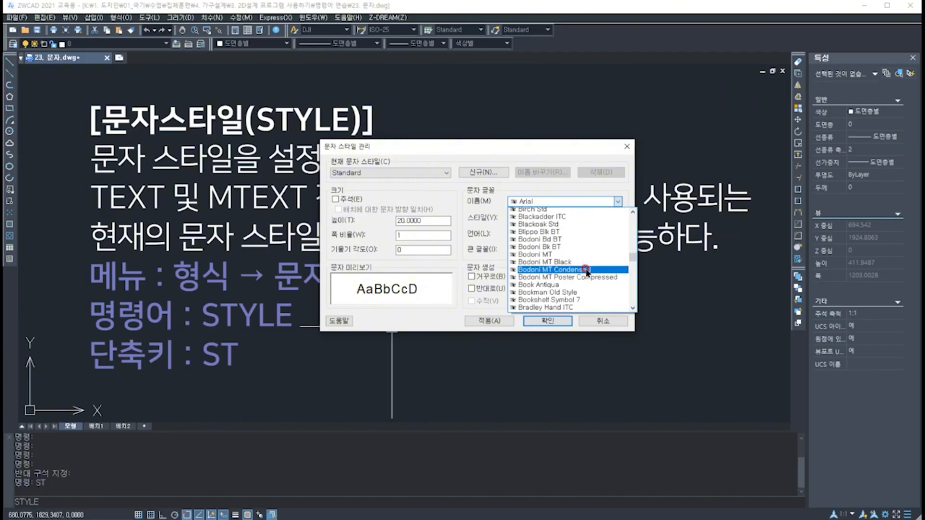
scroll(587, 273, "down", 15)
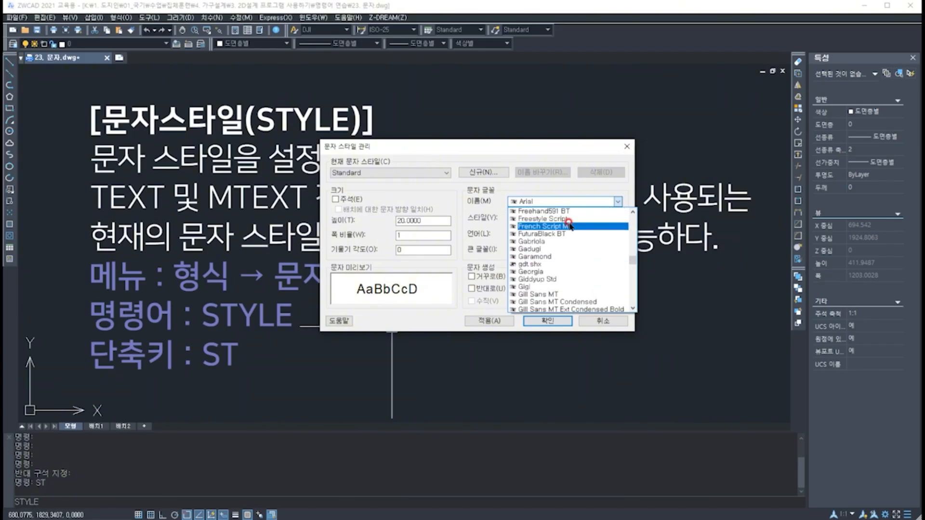
scroll(575, 298, "down", 15)
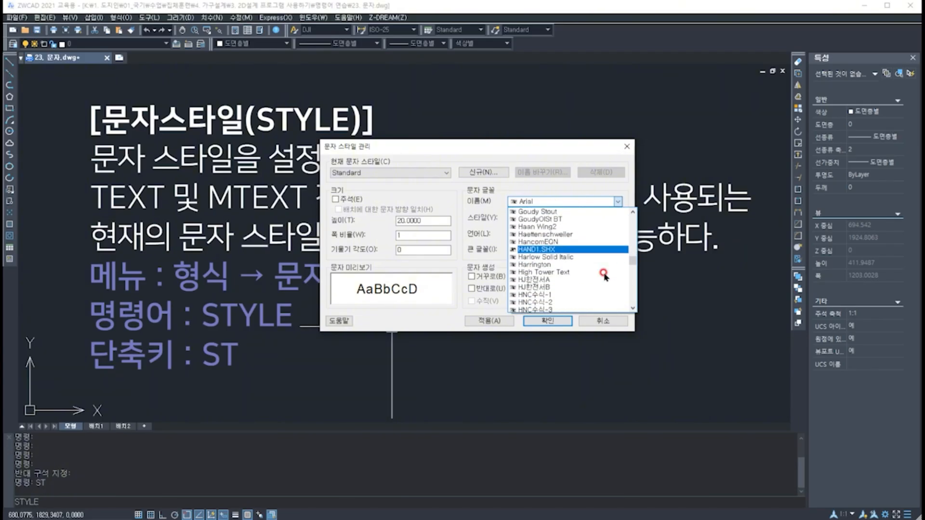
scroll(603, 274, "down", 5)
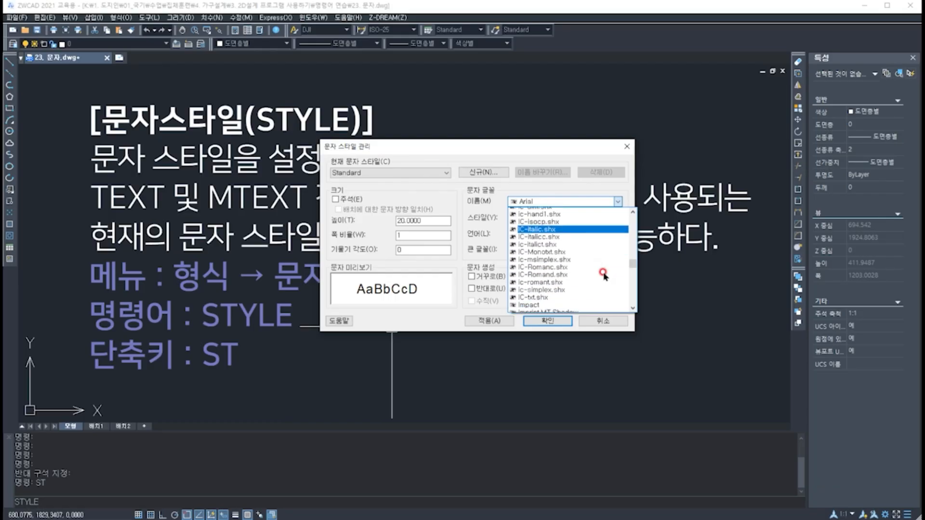
scroll(602, 275, "up", 5)
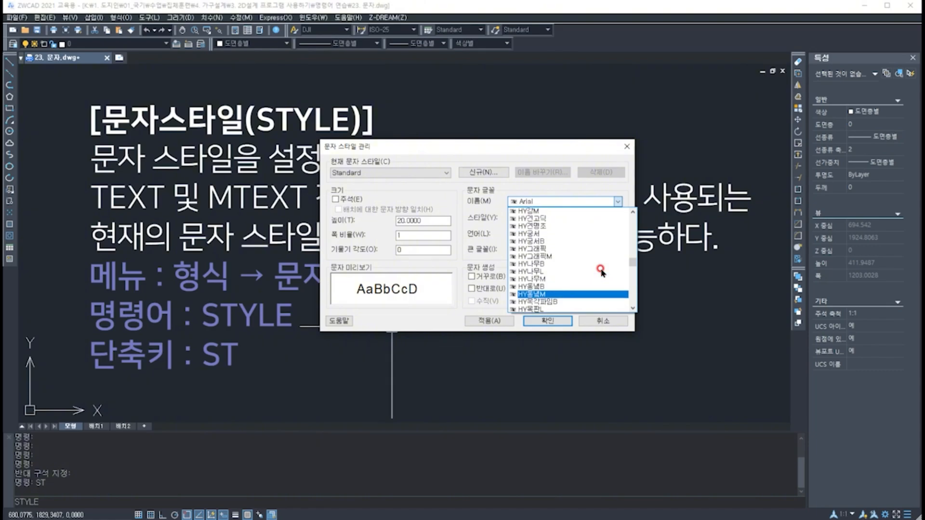
scroll(602, 273, "up", 5)
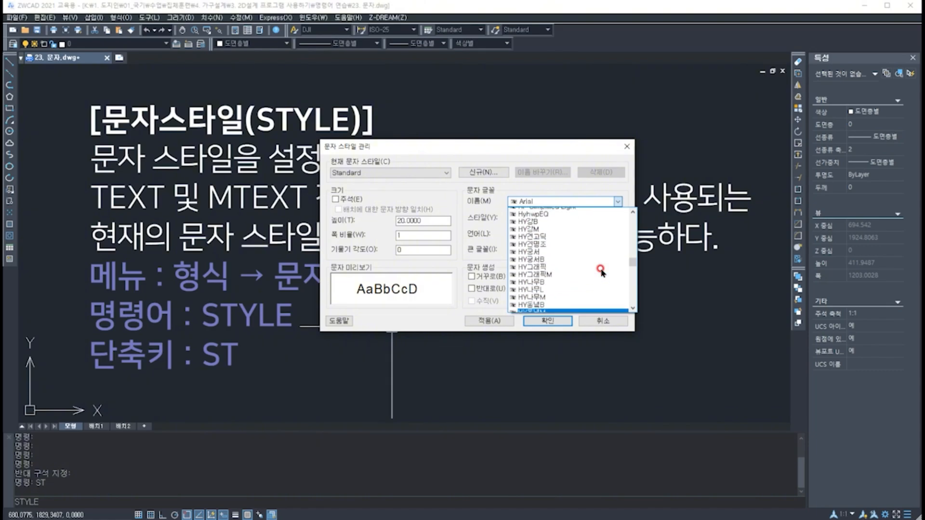
scroll(616, 265, "down", 10)
left_click_drag(634, 264, 635, 279)
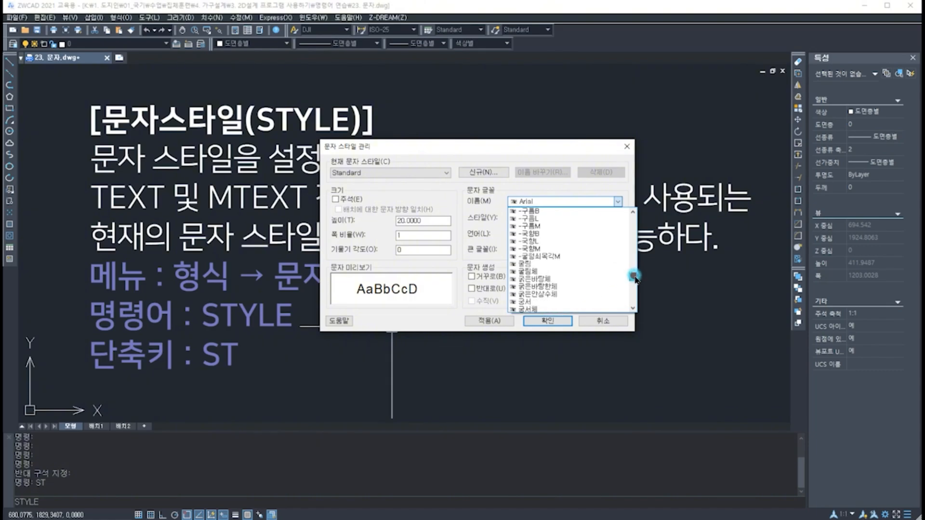
left_click(597, 265)
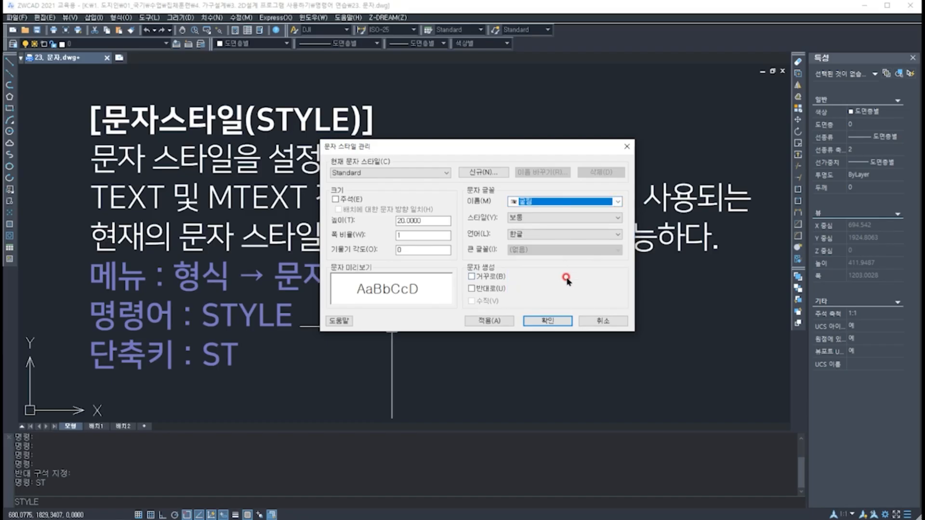
left_click(565, 280)
left_click(546, 276)
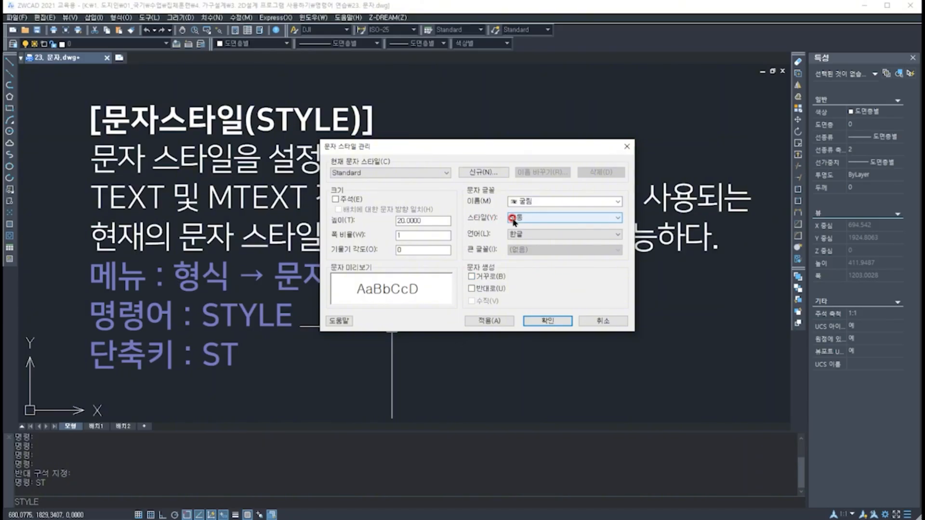
- Check the font's language options, and try the 거꾸로 and 반대로 text effects, switching both back off
left_click(516, 235)
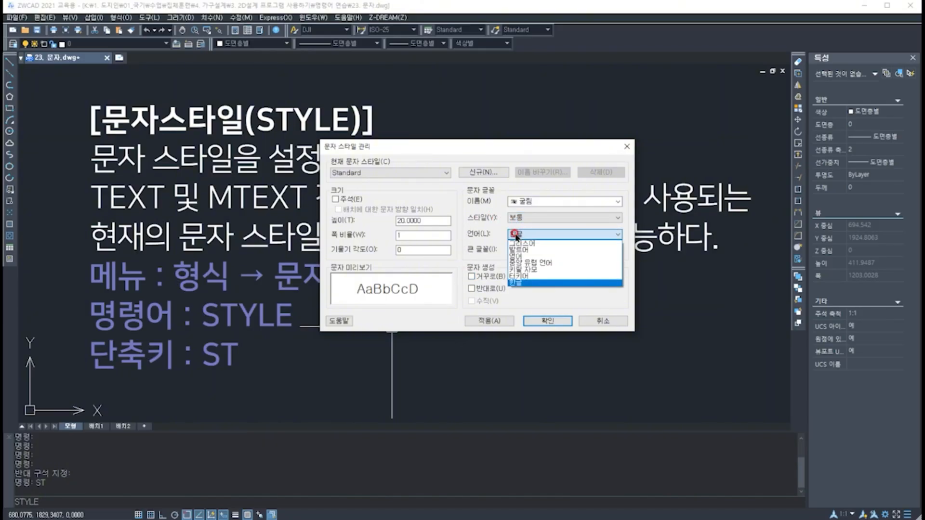
left_click(516, 236)
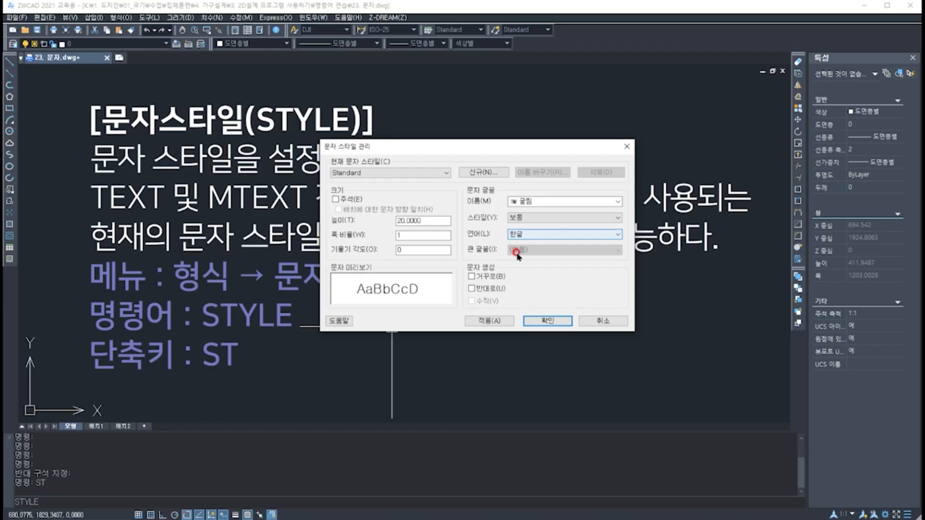
left_click(472, 277)
left_click(472, 277)
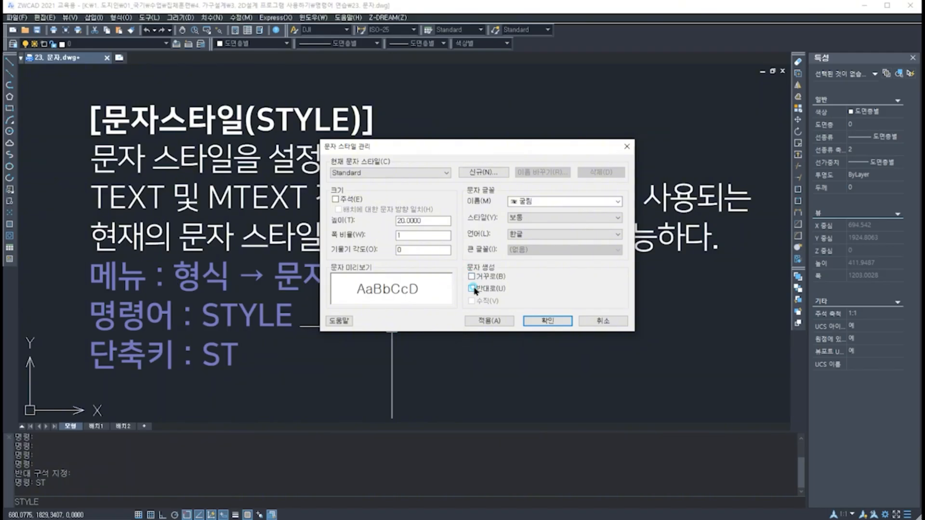
left_click(472, 289)
left_click(472, 288)
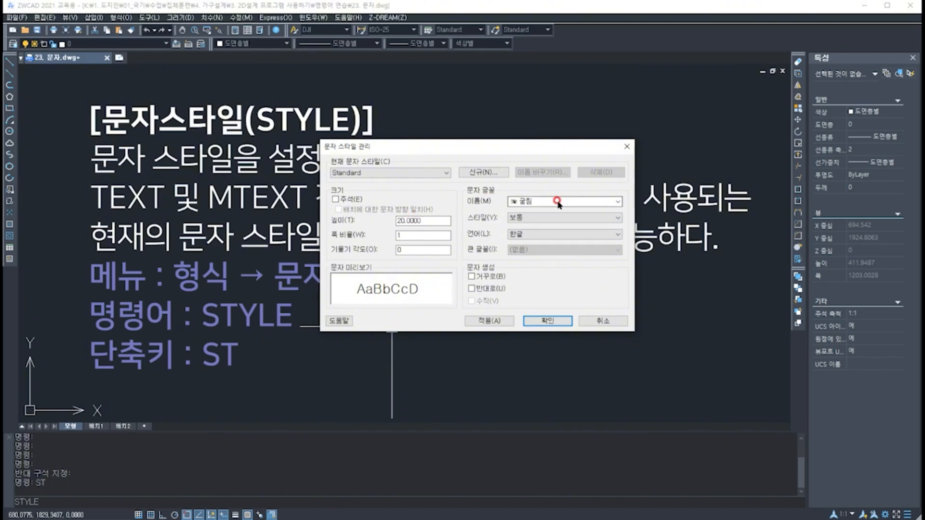
- Apply the Standard text style changes and close the text style manager
left_click(505, 320)
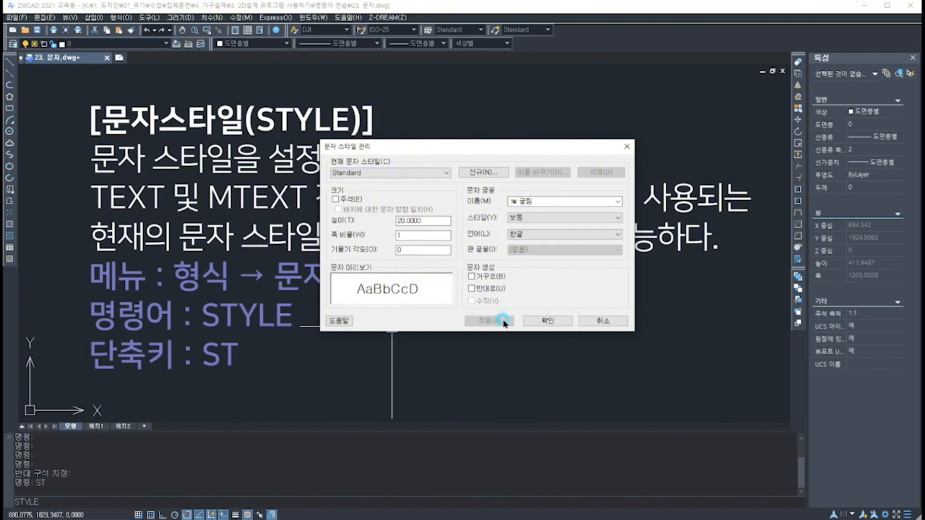
left_click(542, 320)
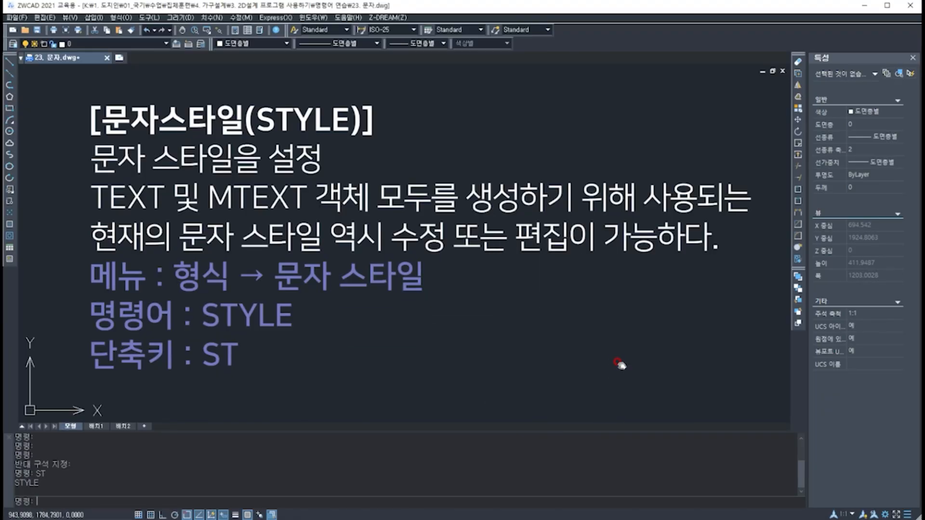
- Examine the DTEXT notes in the drawing on single-line text and when its height has to be specified
mouse_move(619, 361)
middle_mouse_down()
mouse_move(609, 304)
mouse_move(605, 351)
middle_mouse_up()
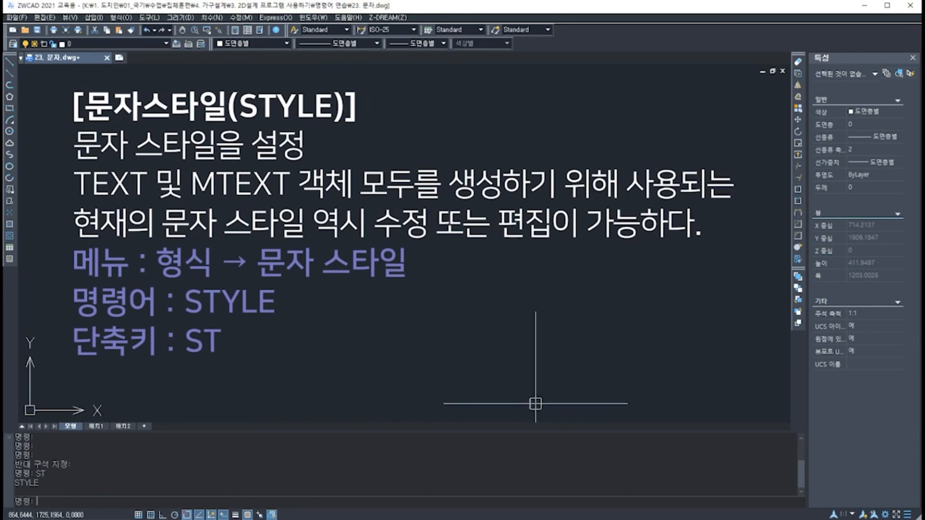
mouse_move(533, 387)
middle_mouse_down()
mouse_move(539, 162)
mouse_move(488, 62)
middle_mouse_up()
scroll(505, 248, "down", 2)
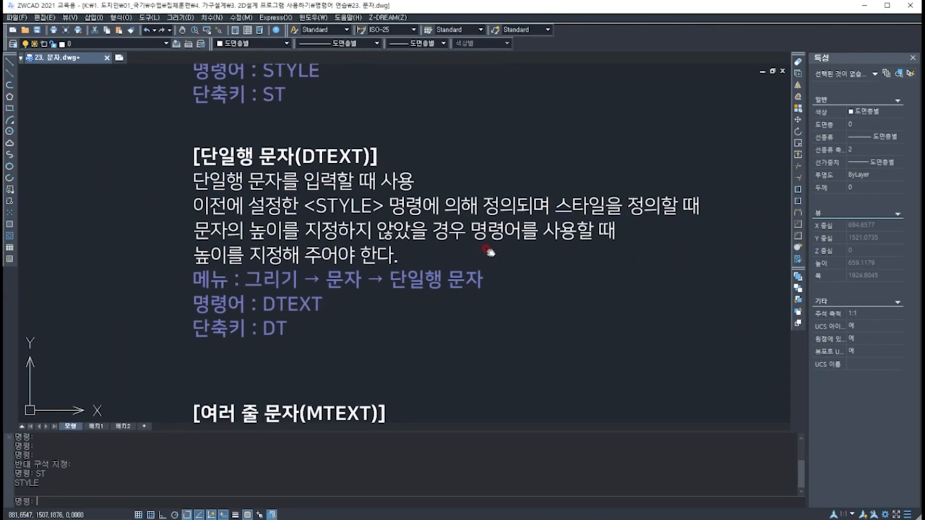
middle_click_drag(488, 252, 485, 244)
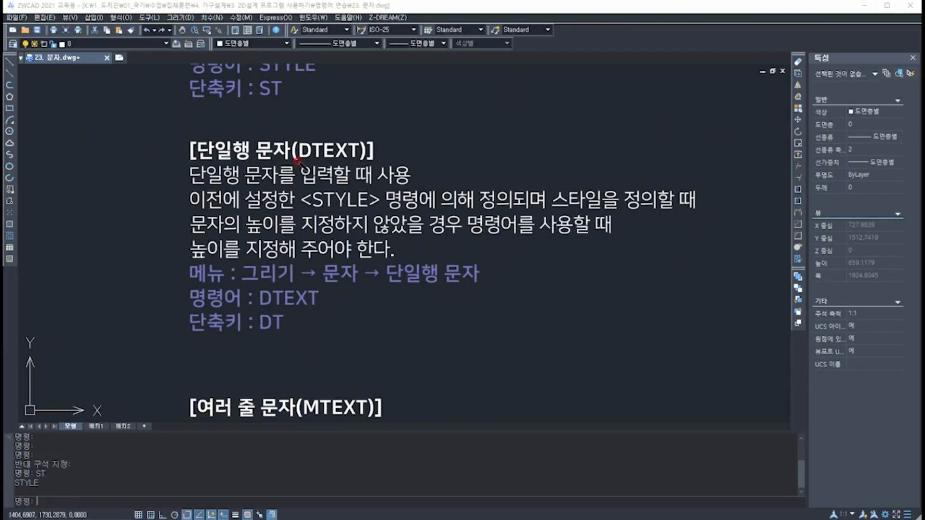
left_click_drag(297, 161, 373, 159)
left_click_drag(191, 188, 225, 188)
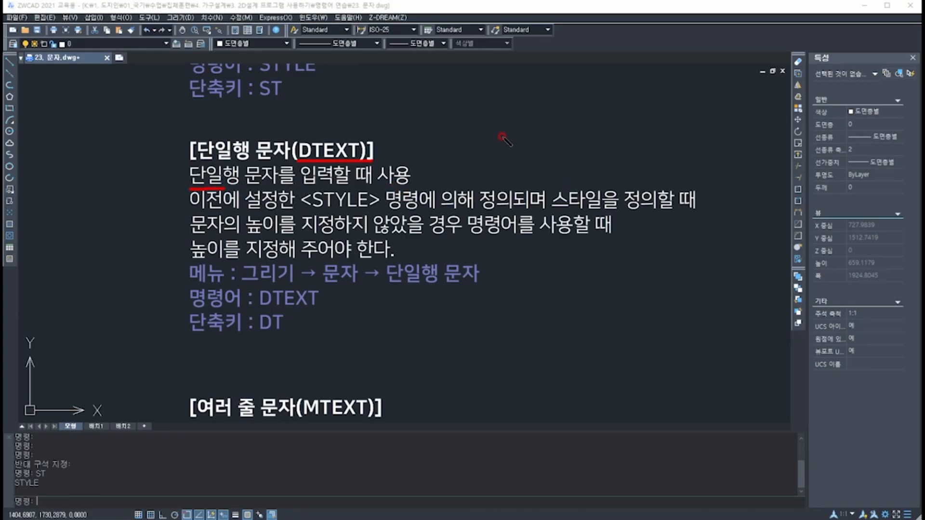
left_click_drag(501, 136, 594, 133)
left_click_drag(503, 155, 597, 155)
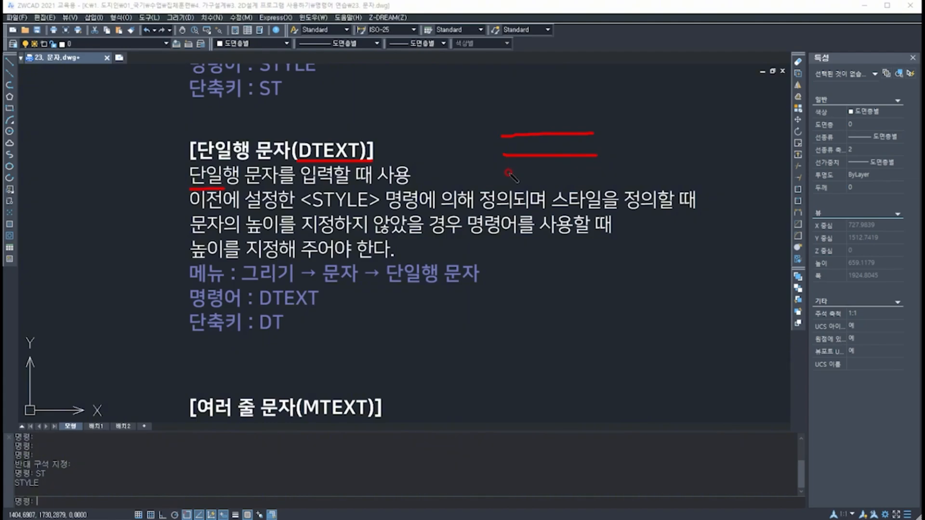
left_click_drag(508, 172, 596, 171)
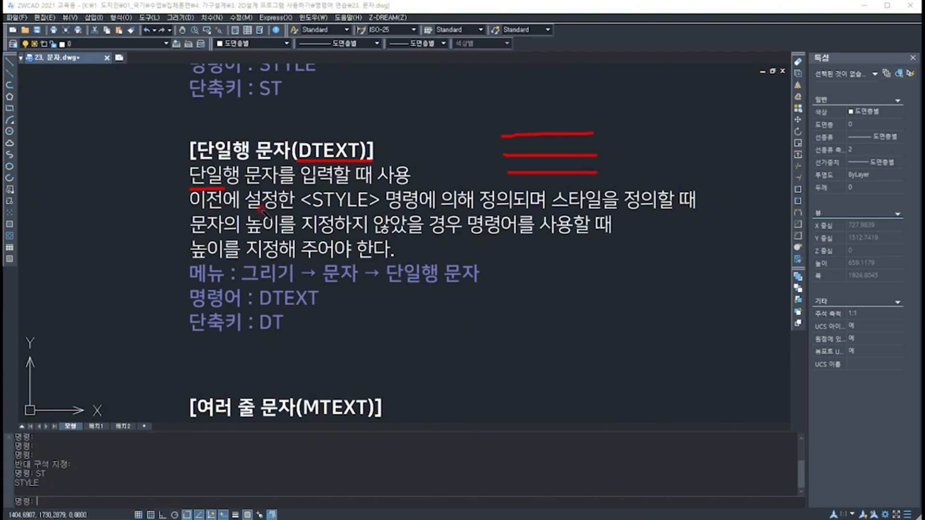
left_click_drag(301, 212, 512, 212)
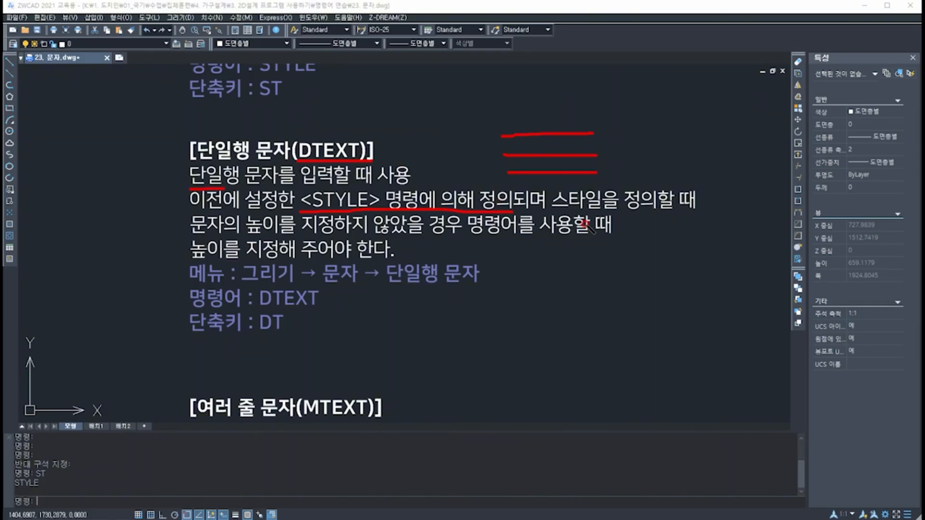
left_click_drag(551, 210, 696, 212)
left_click_drag(190, 237, 376, 234)
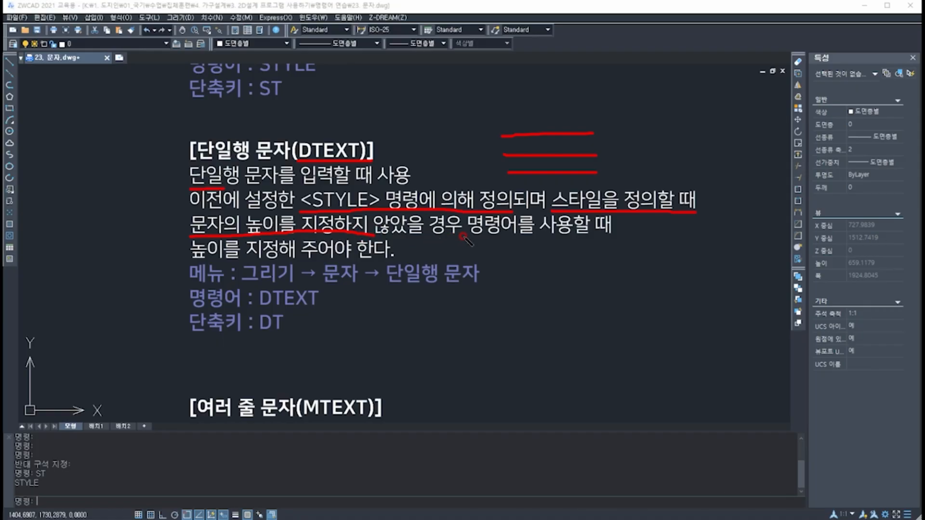
left_click_drag(462, 236, 595, 246)
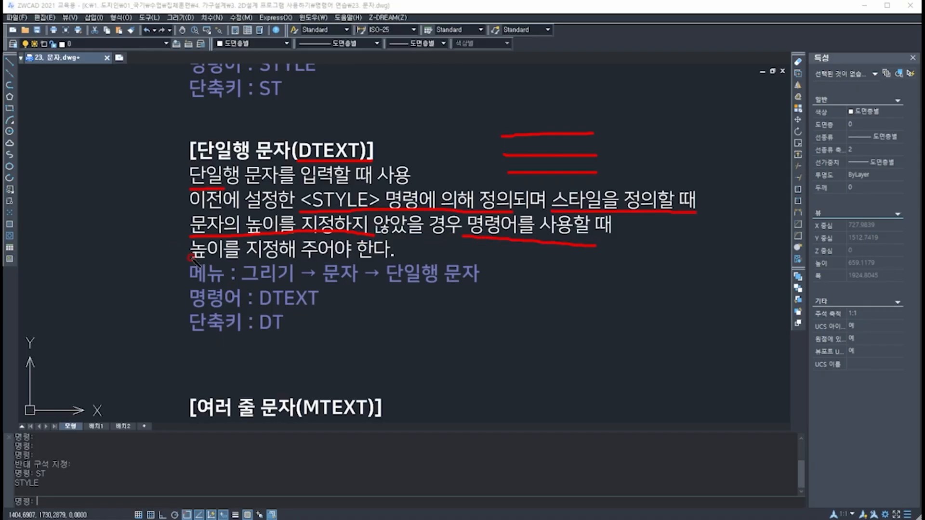
left_click_drag(191, 258, 372, 259)
left_click_drag(401, 258, 403, 258)
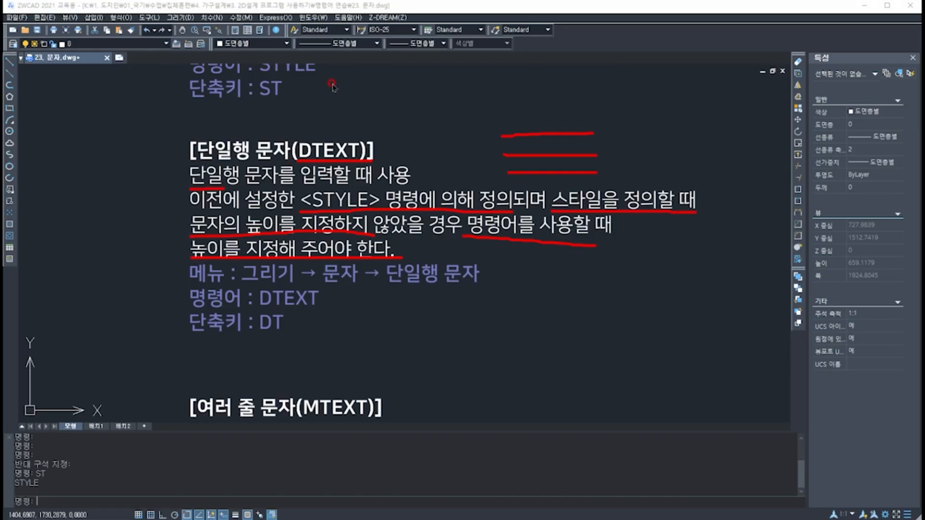
- Look up the single-line text command among the drawing commands, cancelling the accidentally started revision cloud
left_click(180, 17)
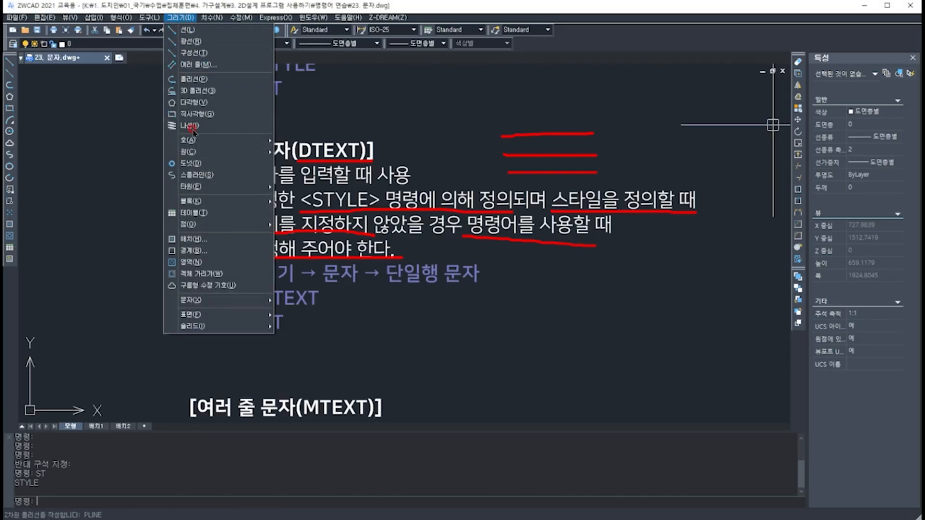
left_click(219, 285)
left_click(181, 18)
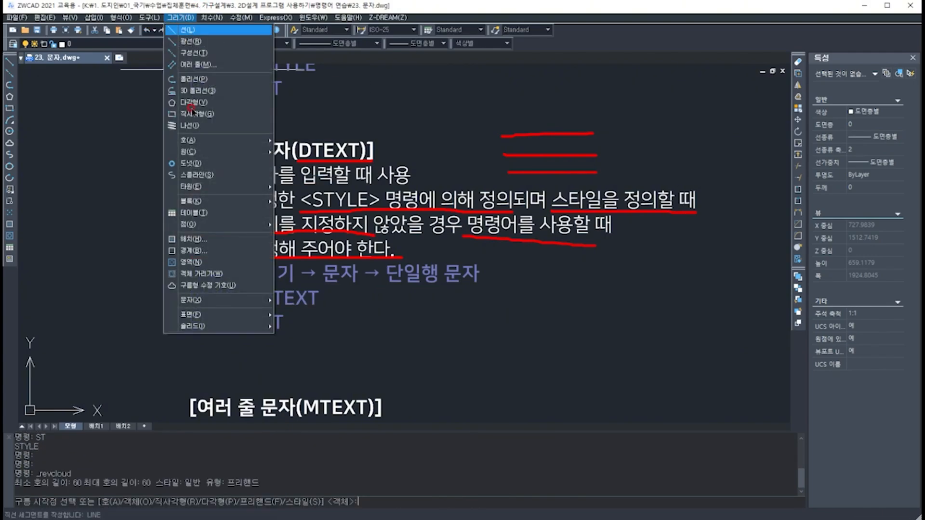
mouse_move(273, 302)
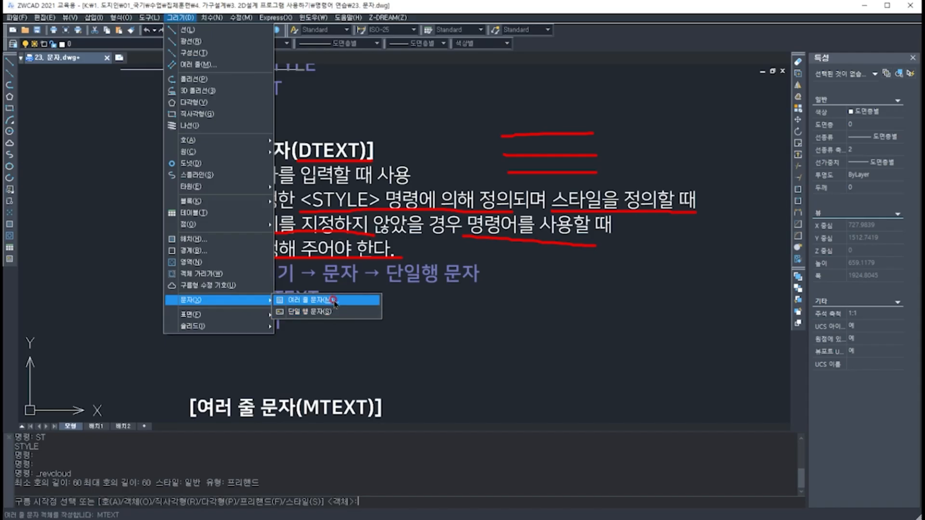
left_click(181, 17)
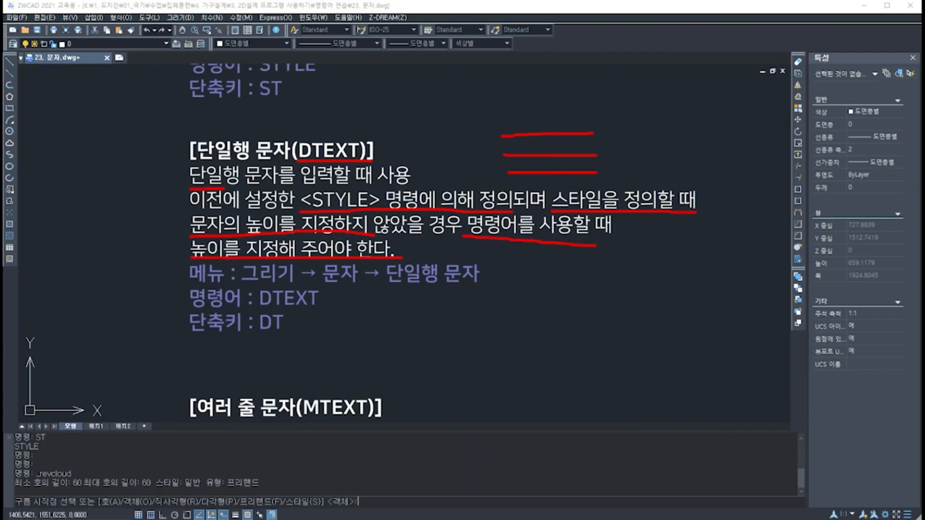
key("Escape")
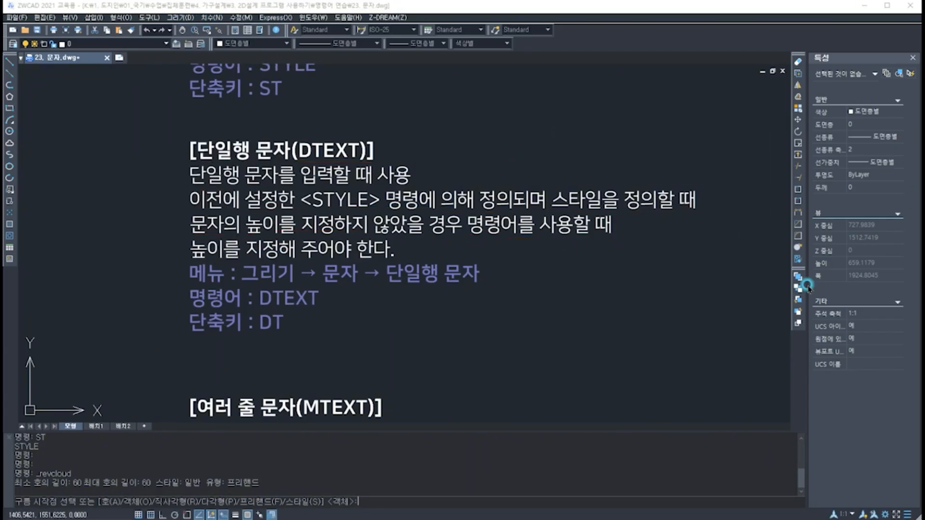
left_click(633, 280)
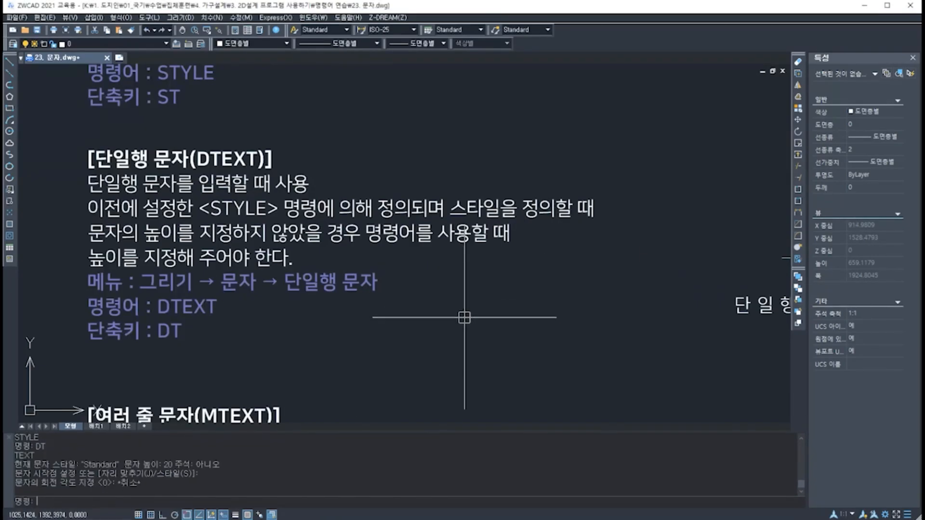
type("dt")
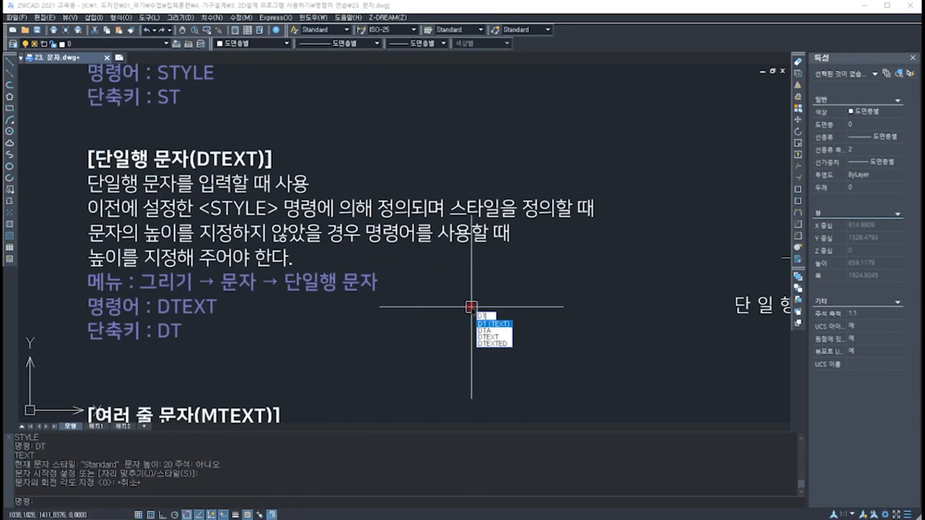
key("Return")
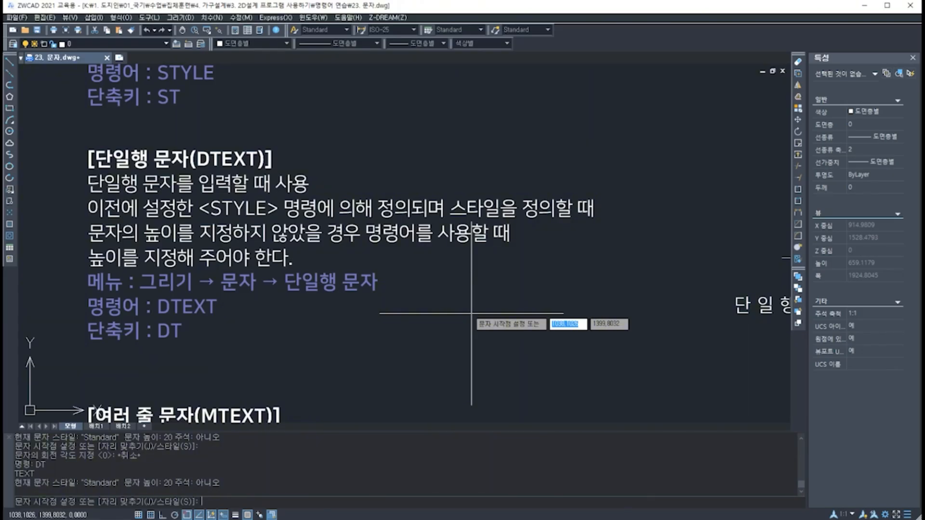
left_click(452, 324)
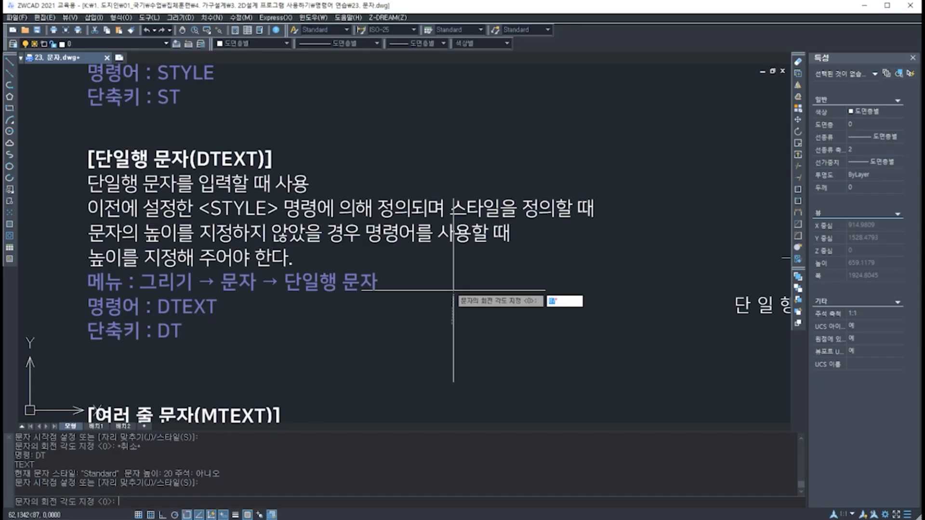
key("Escape")
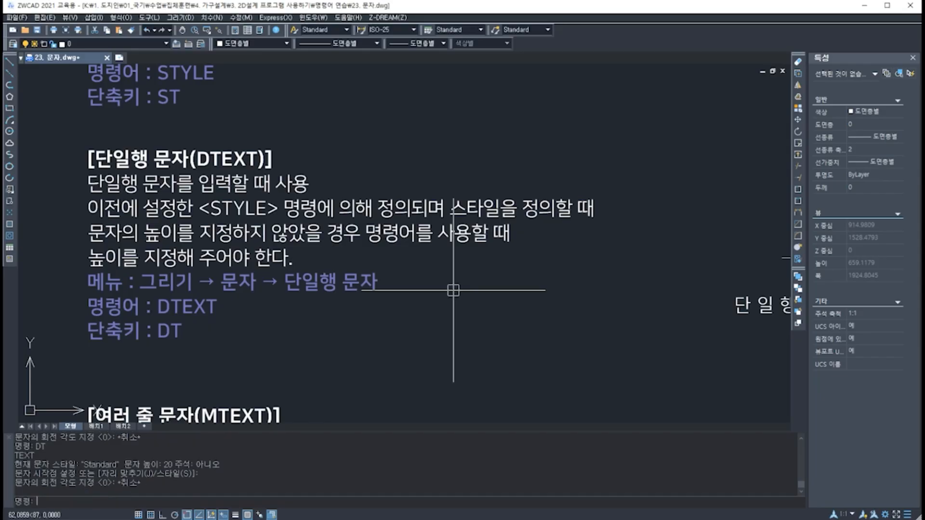
- Check the text height defined in the Standard text style and close the text style manager
type("ST")
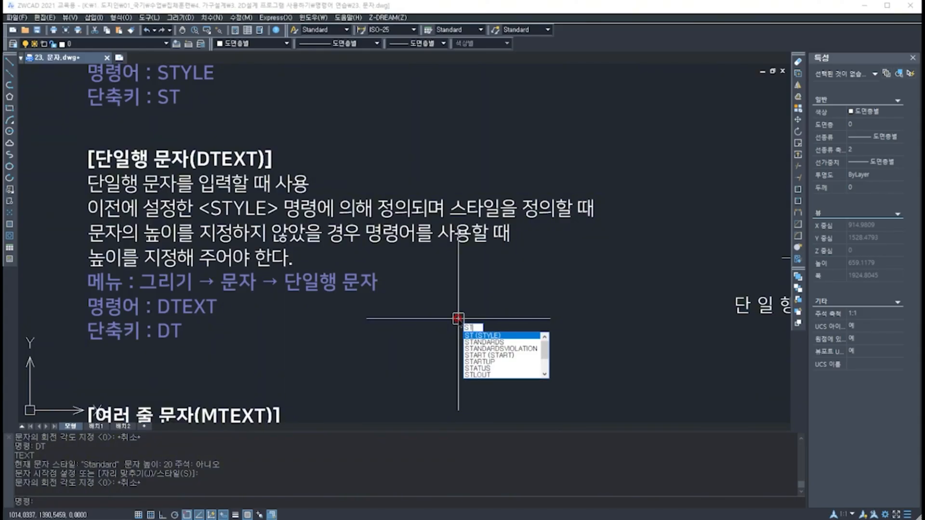
key("Return")
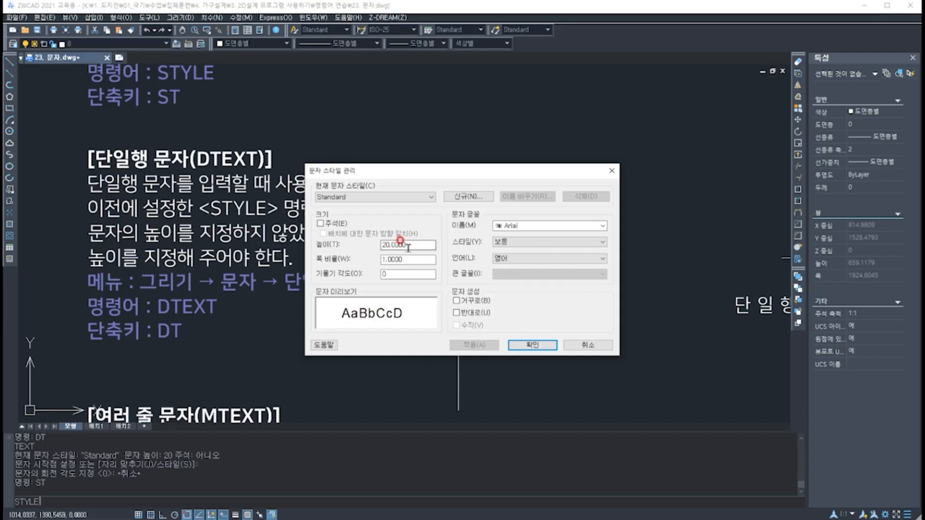
left_click(538, 345)
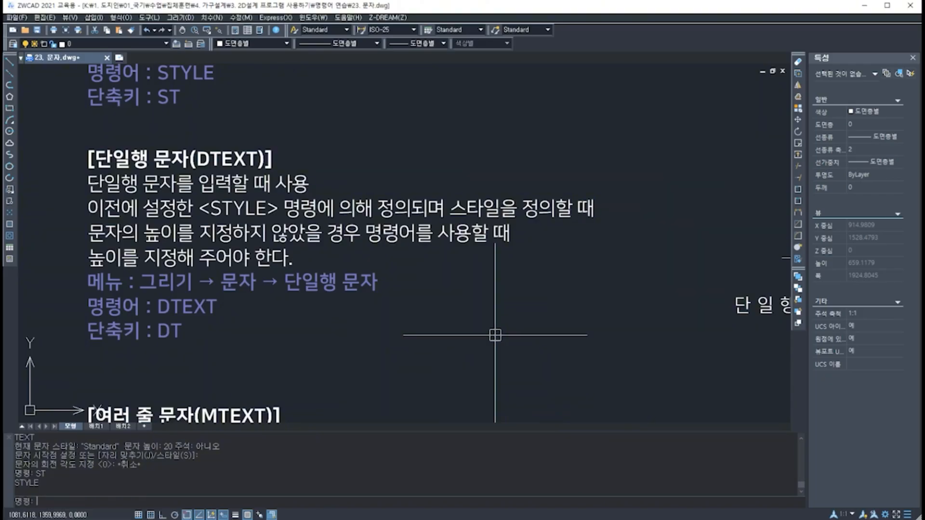
type("dt")
key("Return")
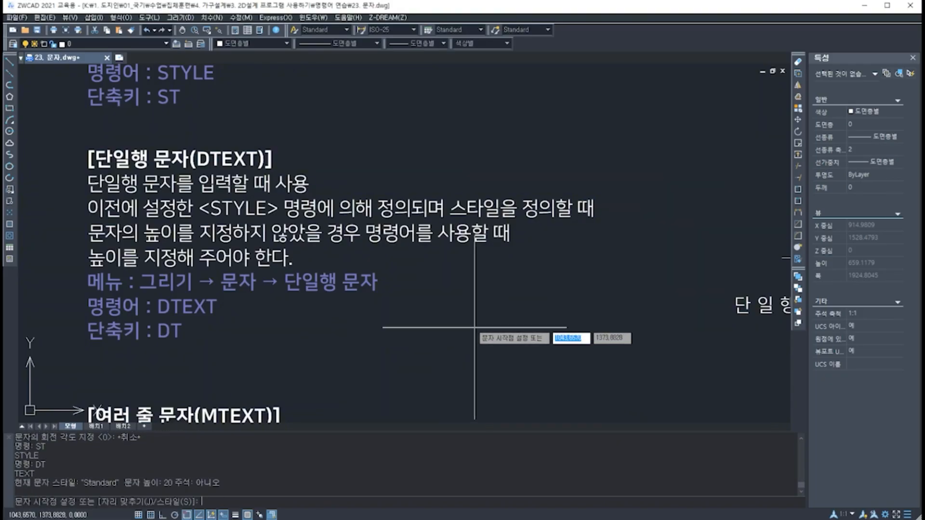
left_click(453, 329)
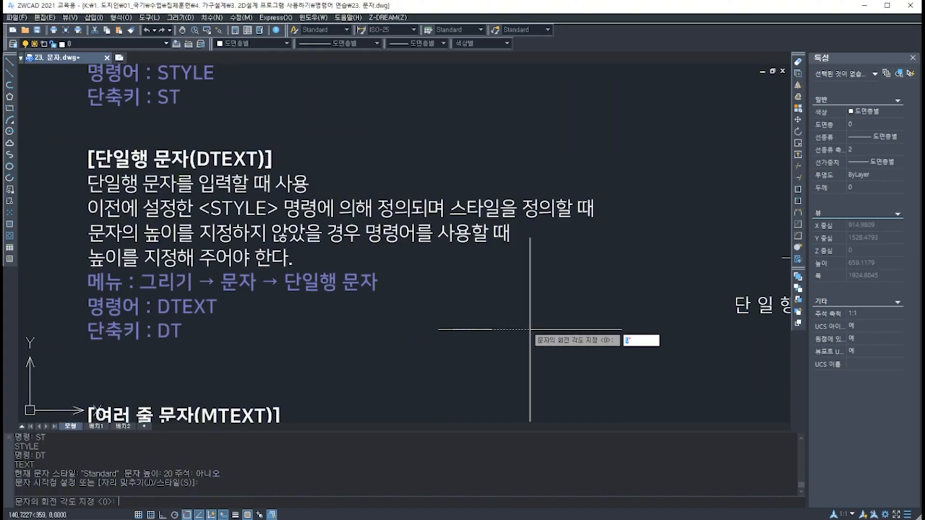
key("F8")
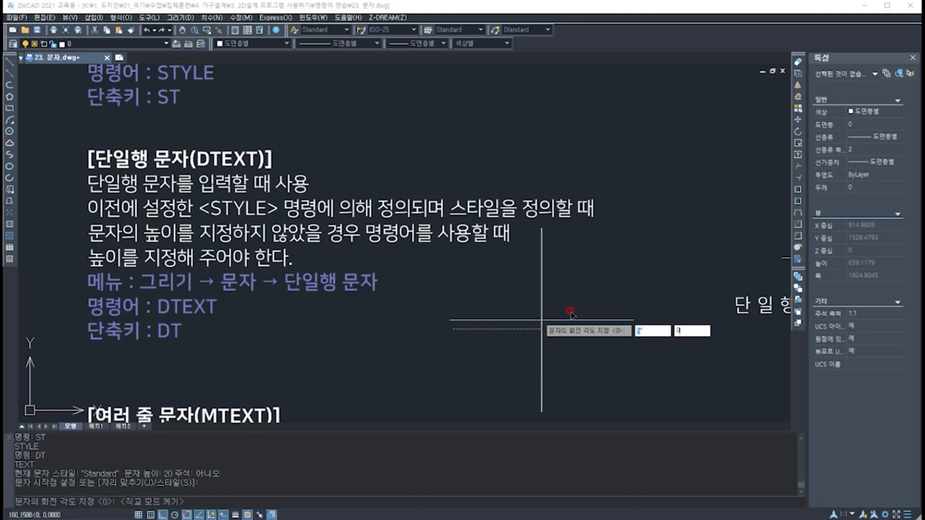
key("Return")
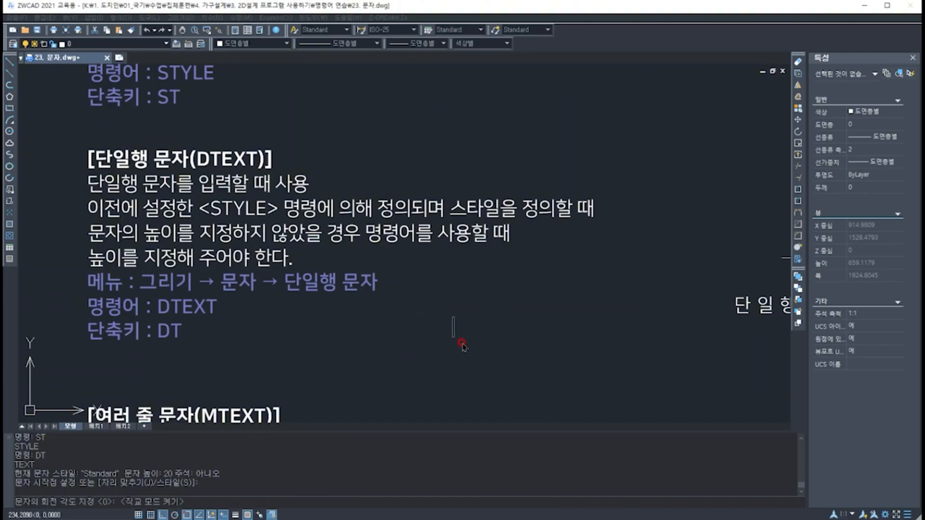
key("Return")
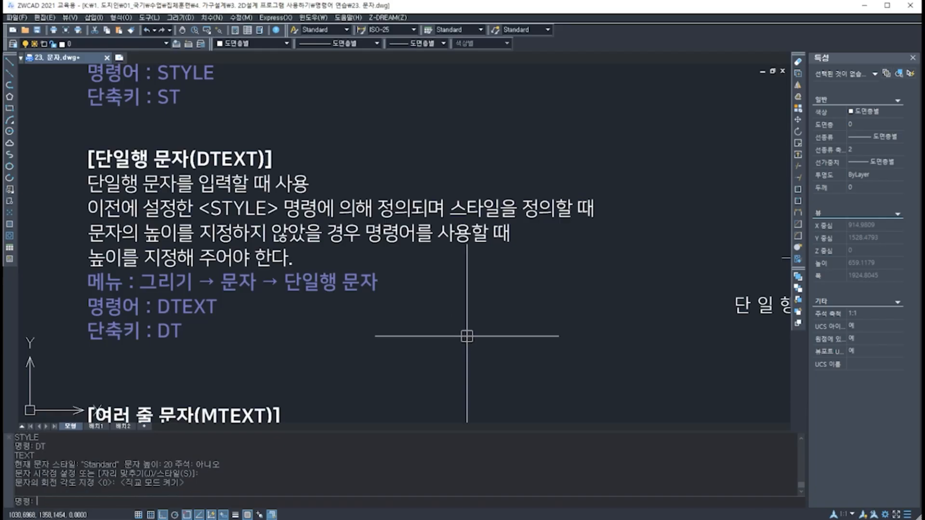
- Create single-line text beside the DTEXT notes with ortho off and rotation 0, entering 뿌리깊은나무 as the first line
type("dt")
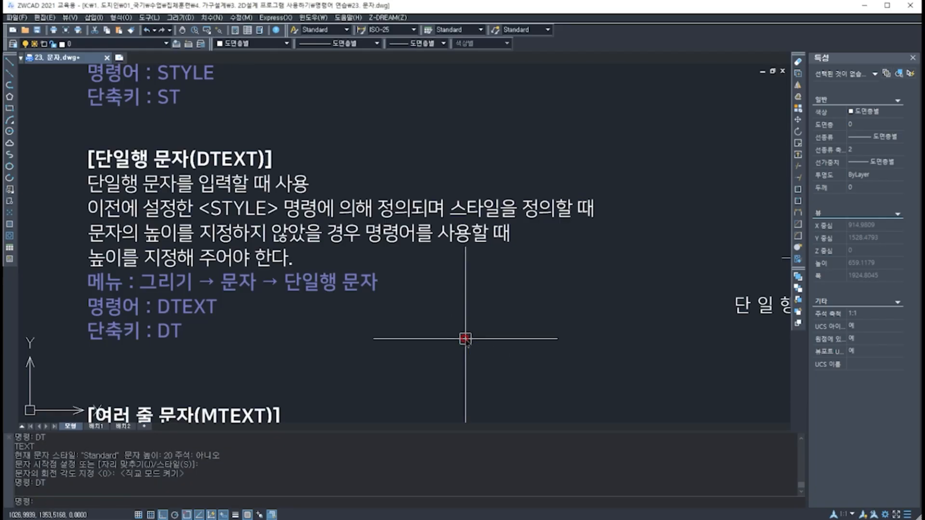
key("Return")
left_click(465, 336)
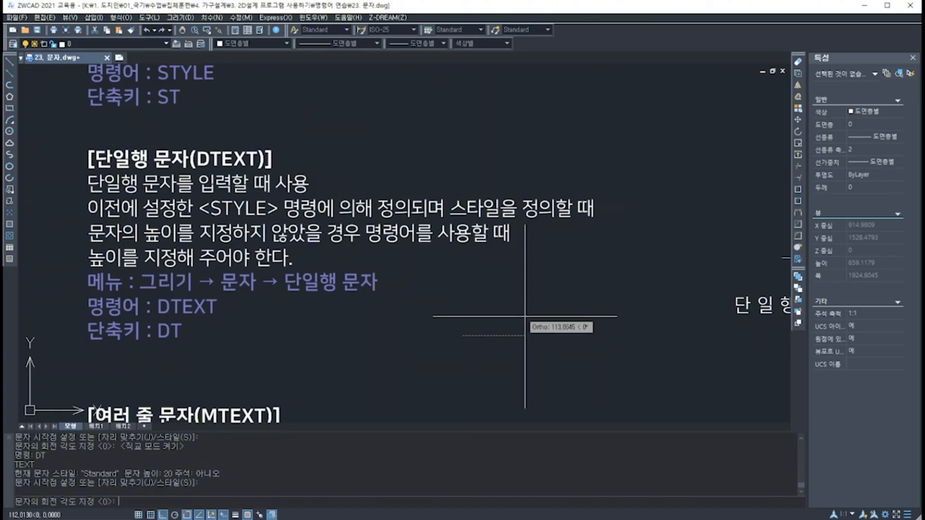
key("F8")
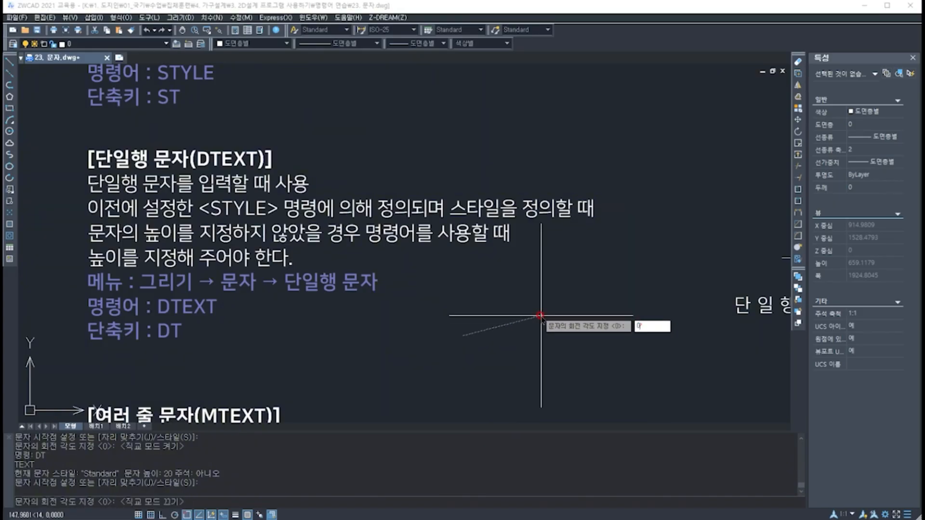
key("Return")
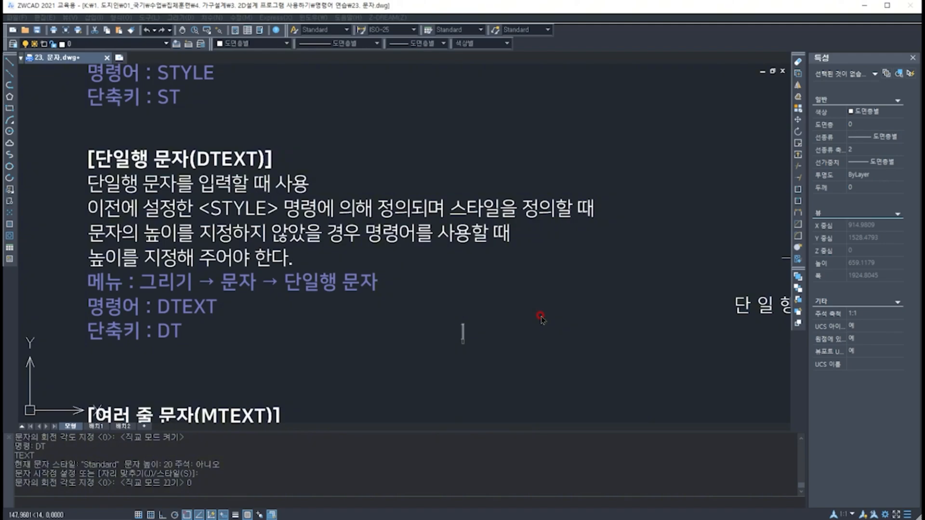
type("뿌리기")
type("은나무")
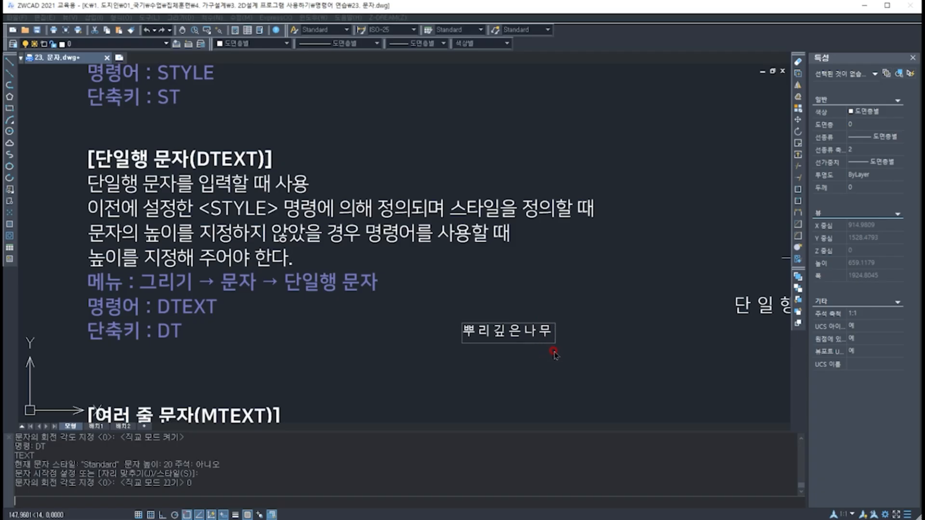
key("Return")
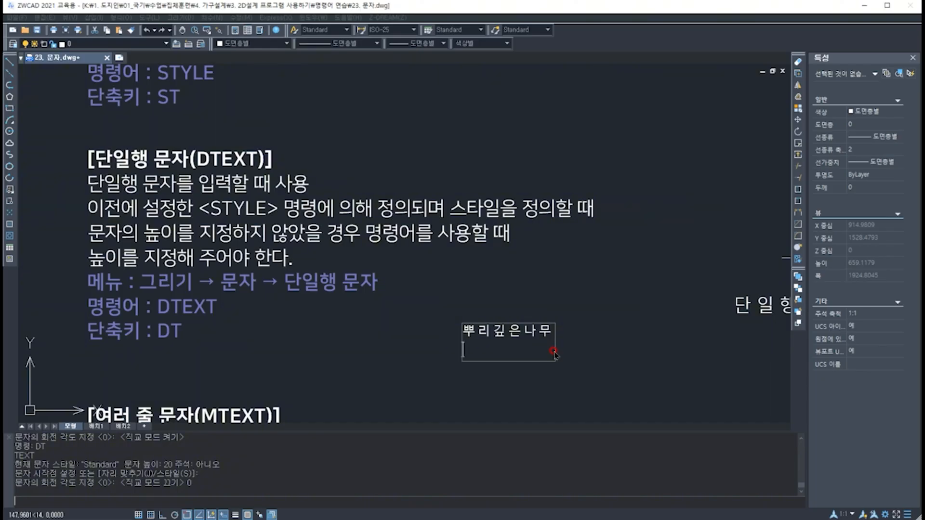
- Add the lines 오늘의 날씨, 강의실 and 평면도 below the first one and finish the single-line text
type("오늘의 날")
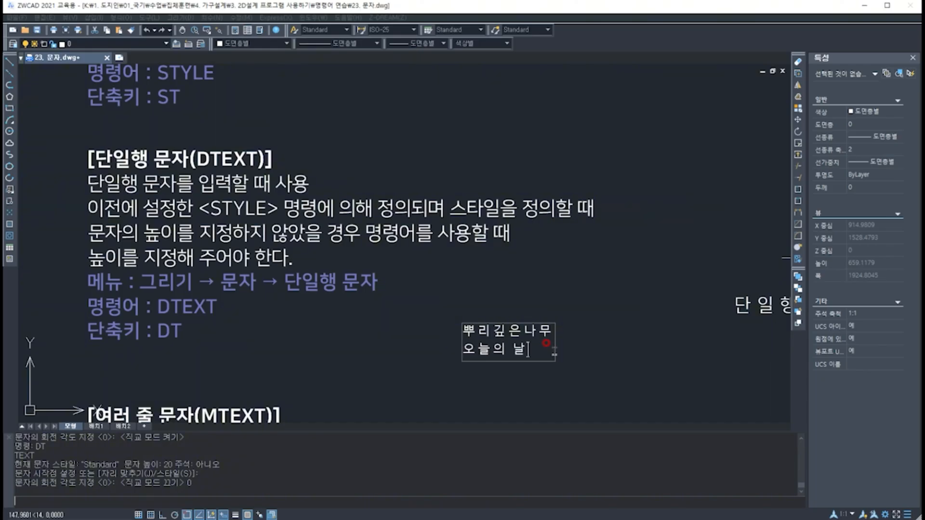
type("씨")
key("Return")
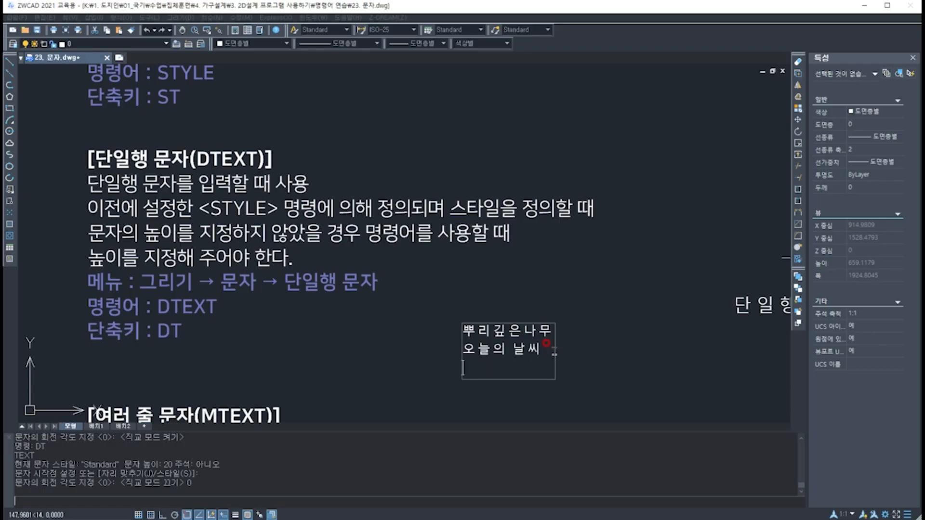
type("강의실")
key("Return")
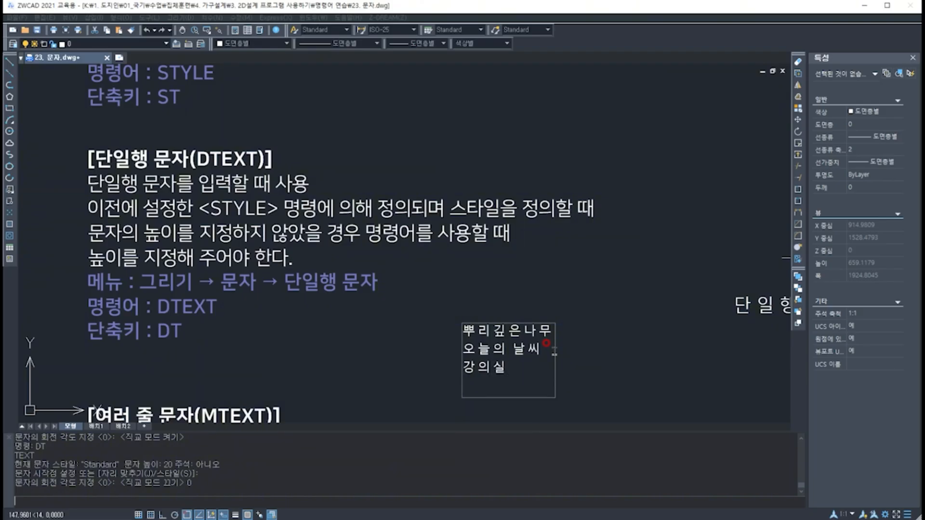
type("평면도")
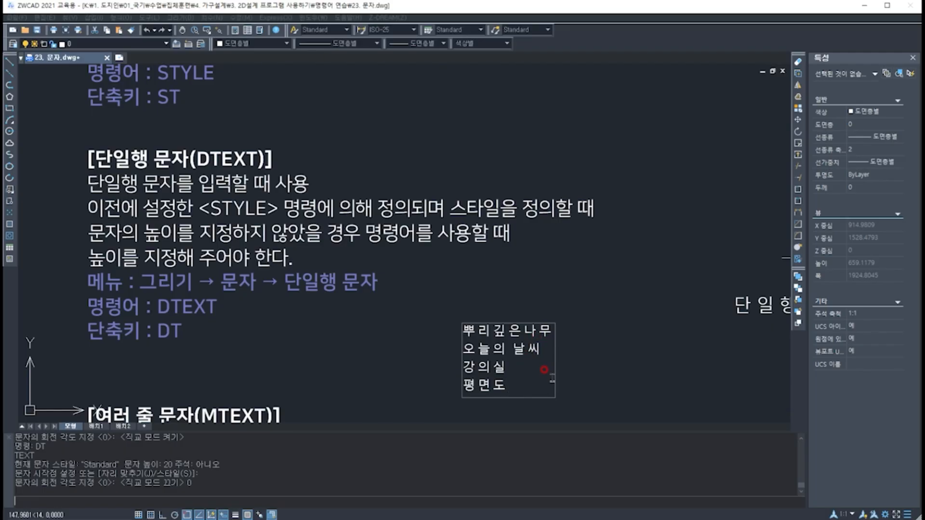
middle_click_drag(550, 375, 530, 333)
scroll(556, 367, "up", 4)
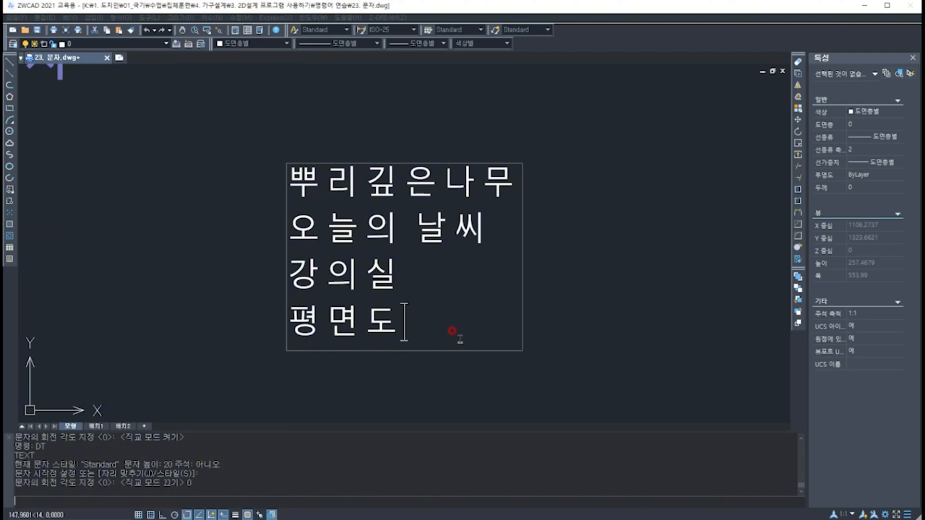
key("Return")
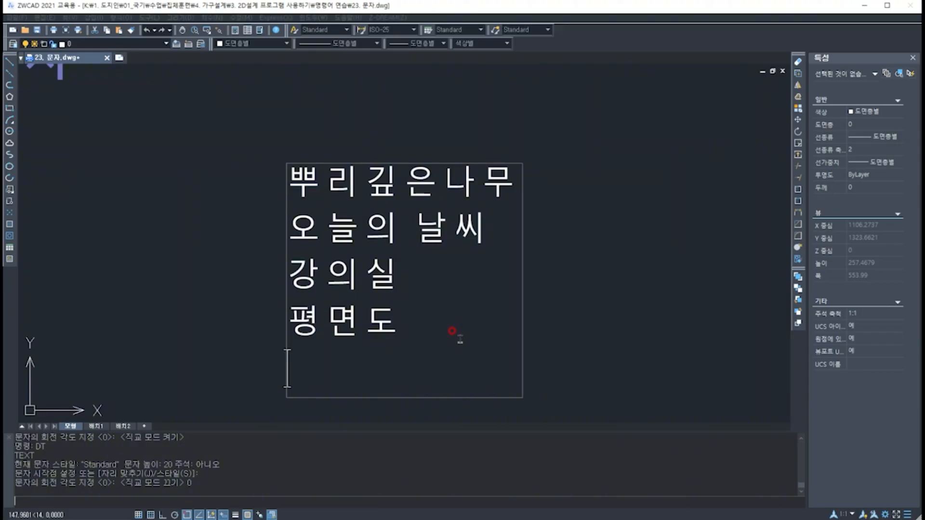
key("Return")
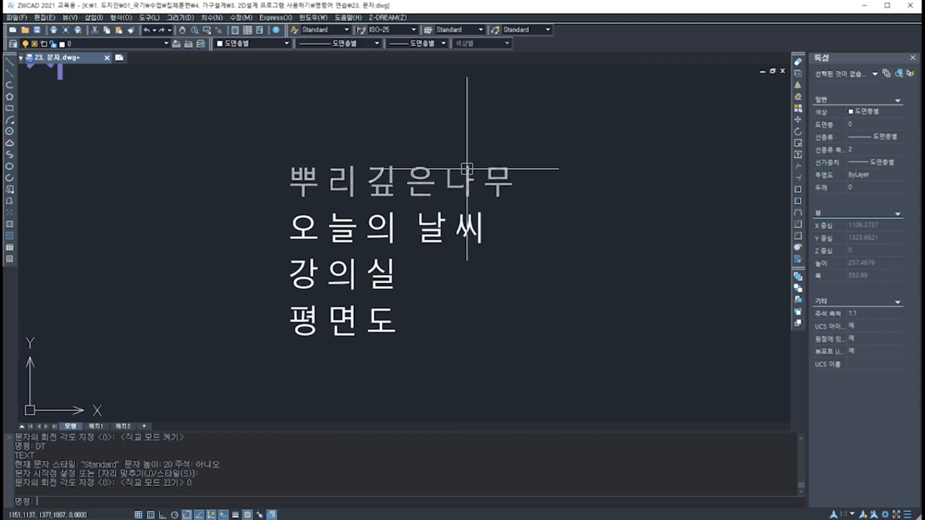
- Select the four text lines one by one to check whether they are separate objects, and clear the selection
left_click(391, 193)
left_click(333, 222)
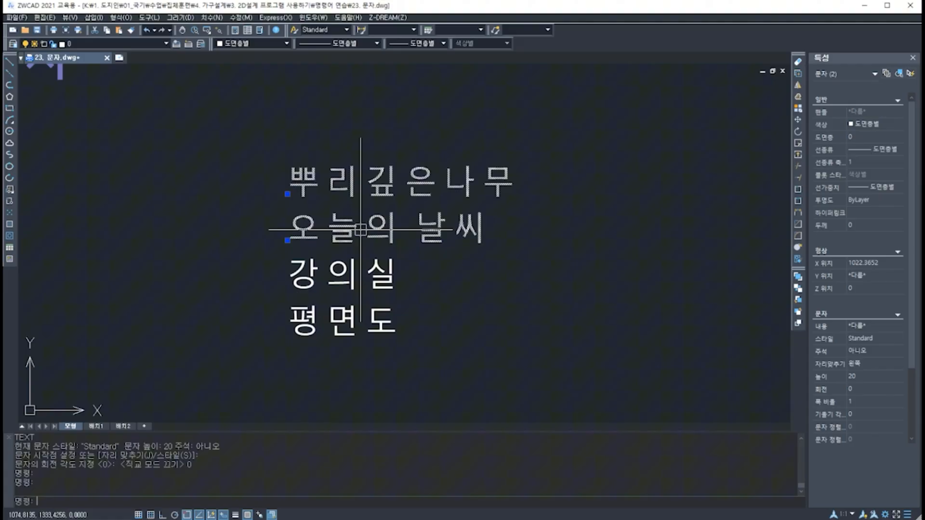
left_click(334, 275)
left_click(333, 320)
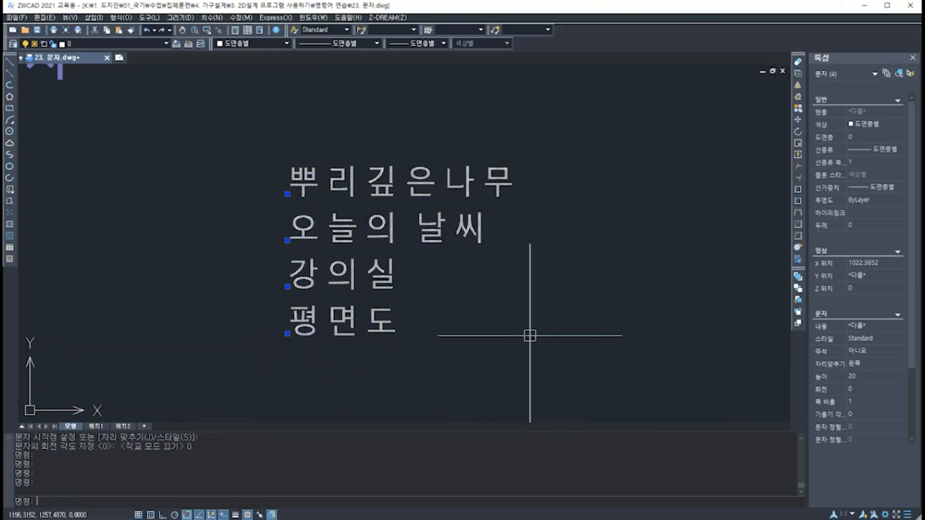
key("Escape")
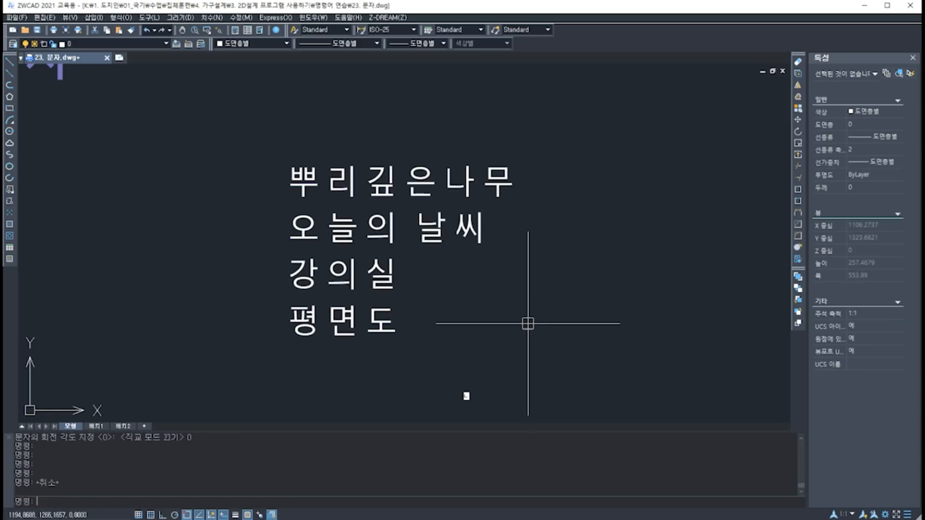
- Set the Standard text style's height to 0, apply the change and close the text style manager
type("ST")
key("Return")
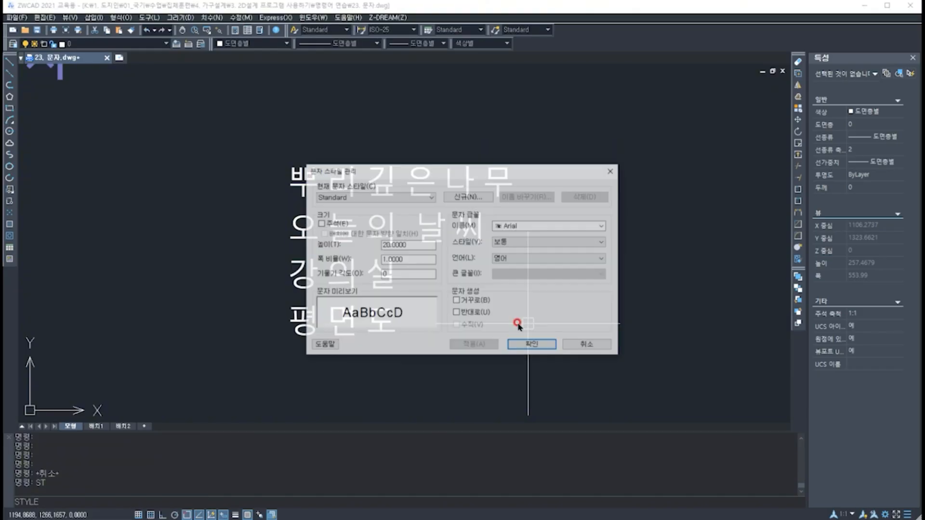
left_click_drag(406, 245, 343, 250)
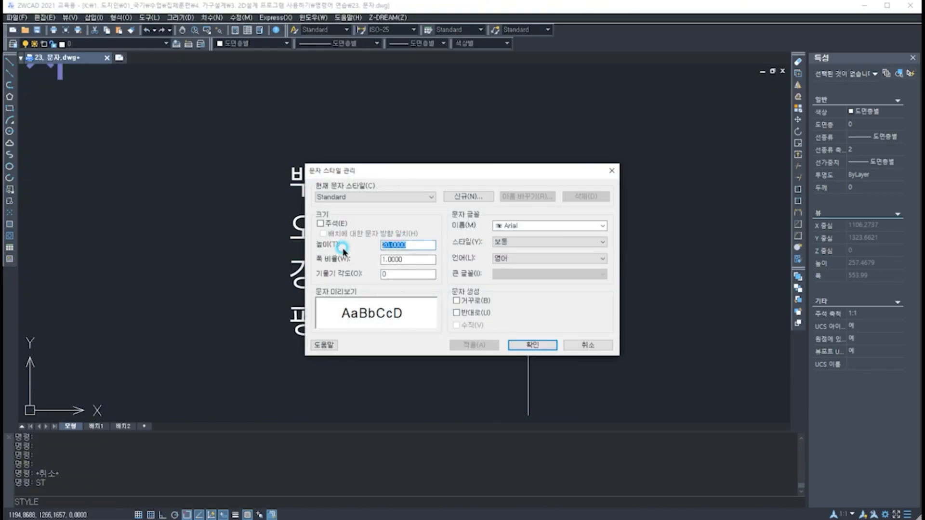
type("0")
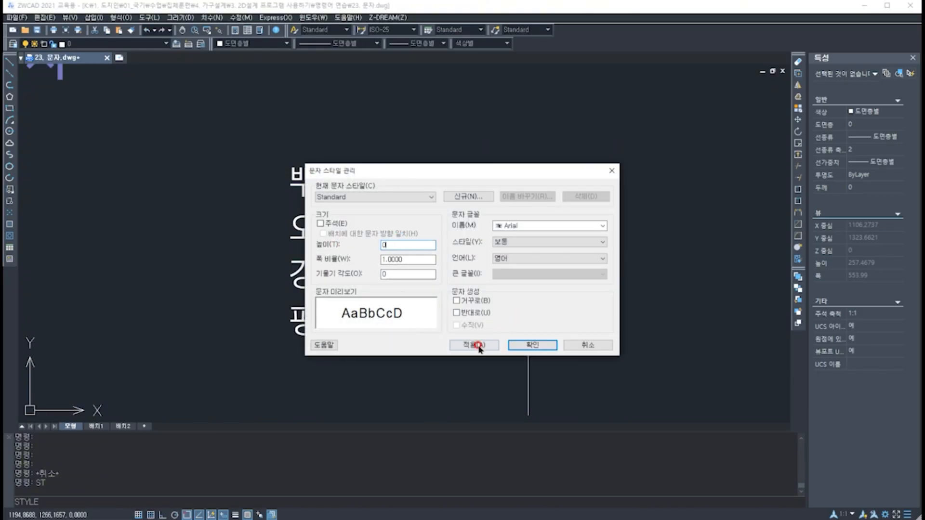
left_click(477, 345)
left_click(537, 346)
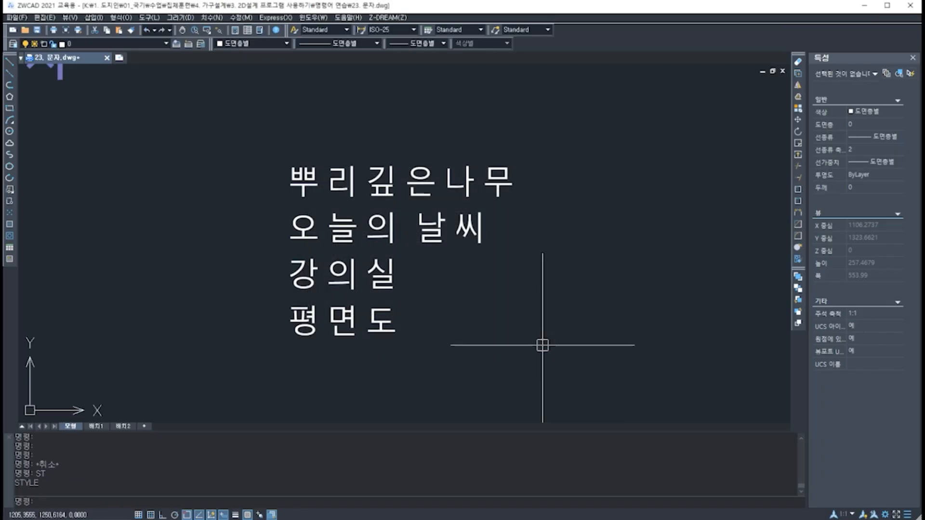
- Start single-line text in the empty area beside the four text lines, with height 30 and rotation angle 90
middle_click_drag(623, 305, 483, 310)
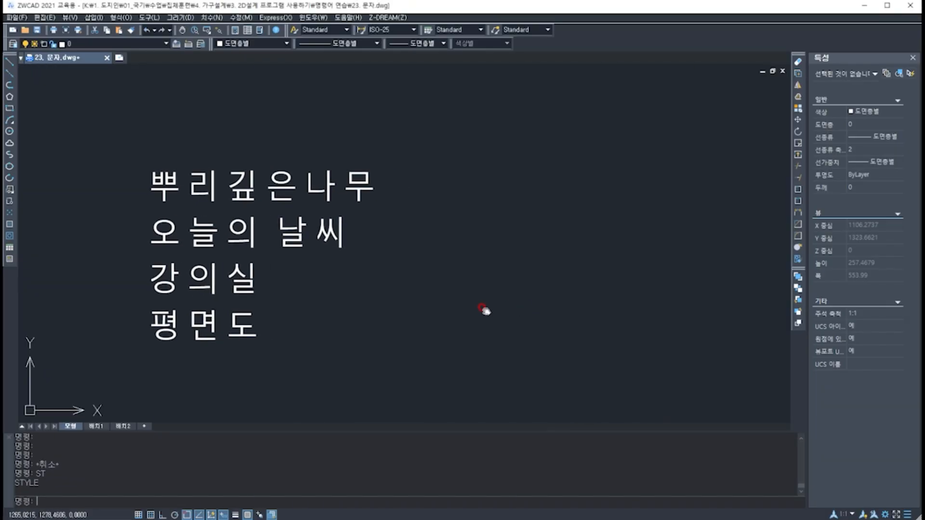
mouse_move(534, 291)
middle_mouse_down()
mouse_move(467, 293)
mouse_move(484, 294)
middle_mouse_up()
type("dt")
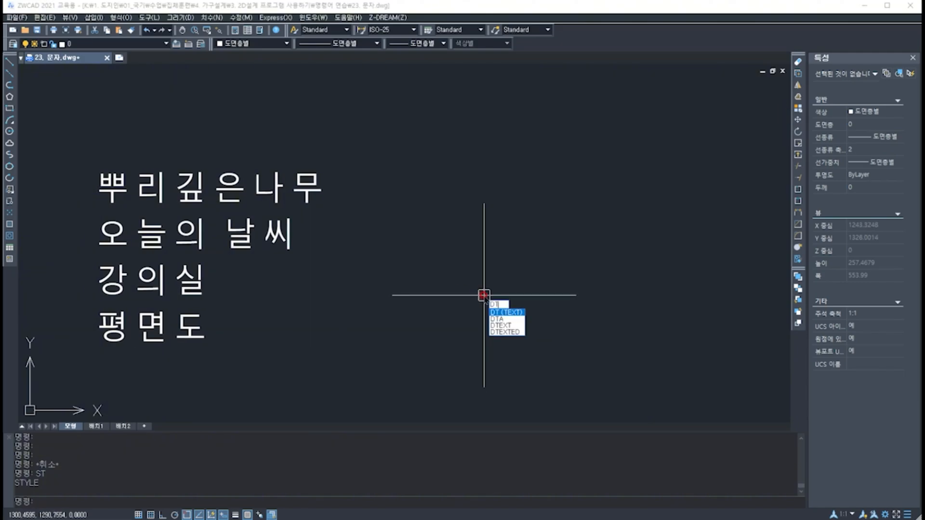
key("Return")
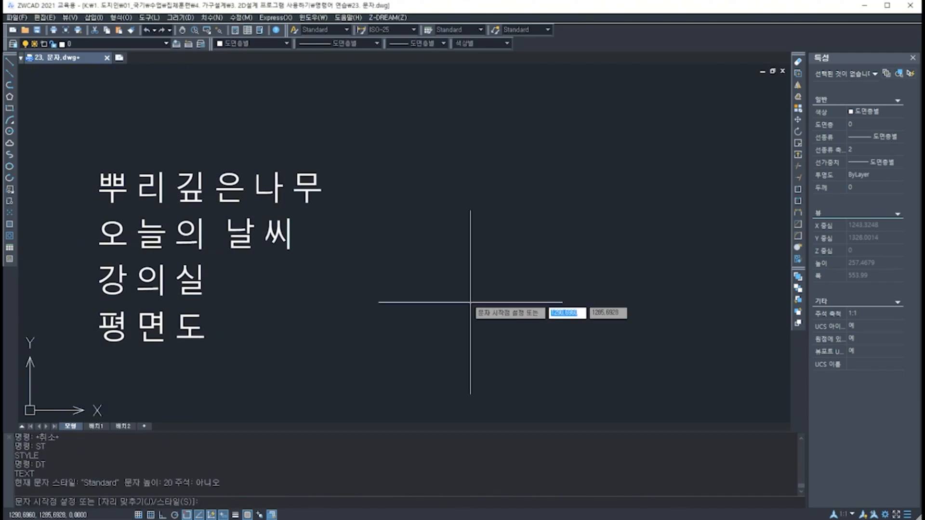
left_click(473, 306)
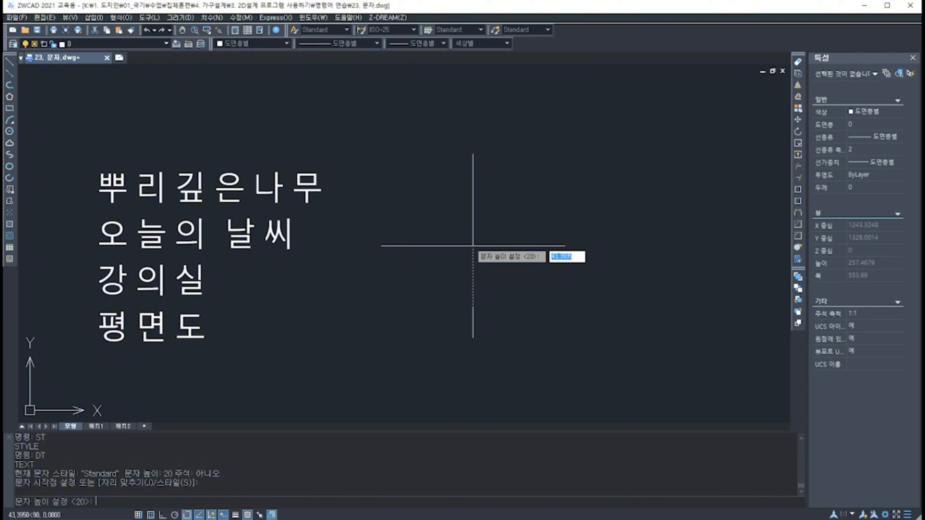
type("30")
key("Return")
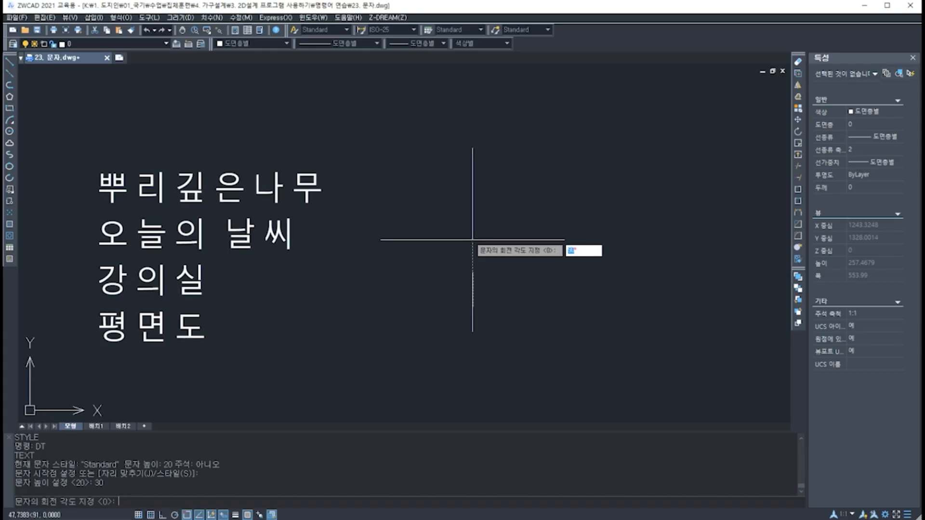
left_click(472, 240)
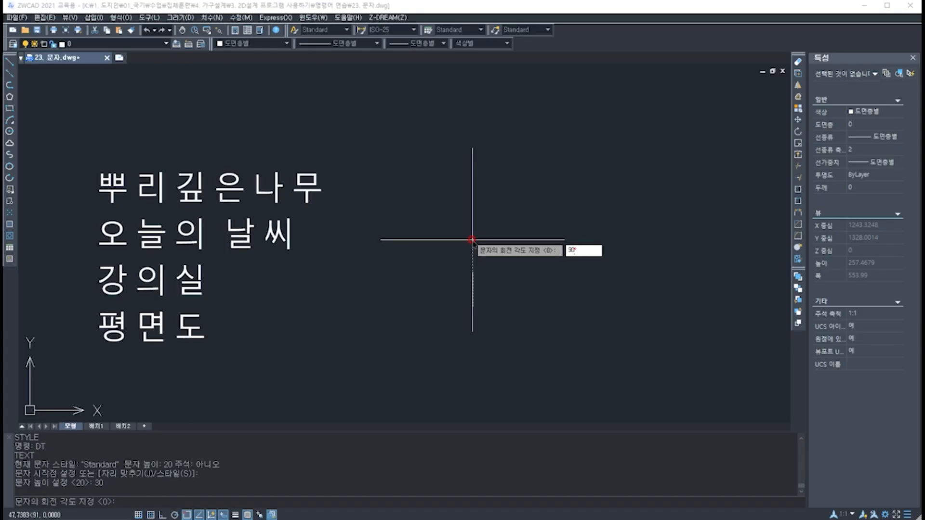
type("90")
key("Return")
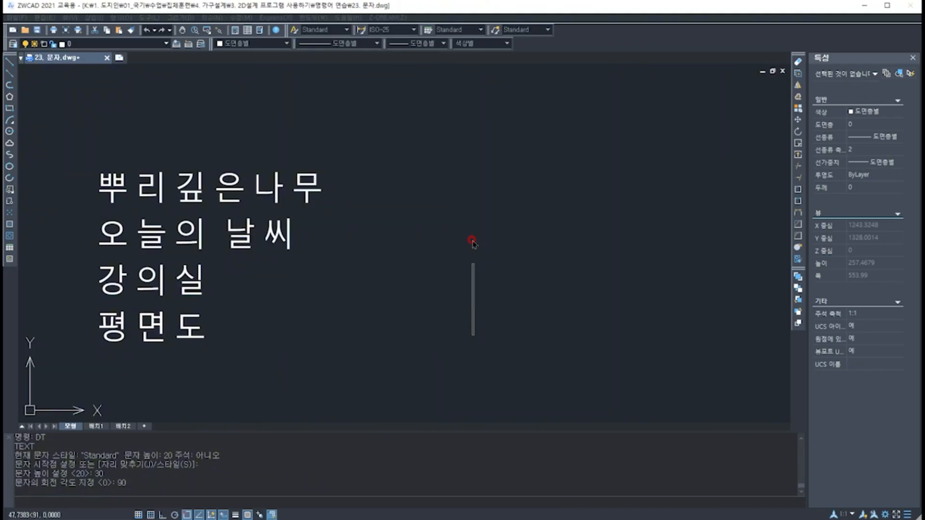
- Enter 뿌리깊은나무 as the rotated text and finish the single-line text
type("뿌리기")
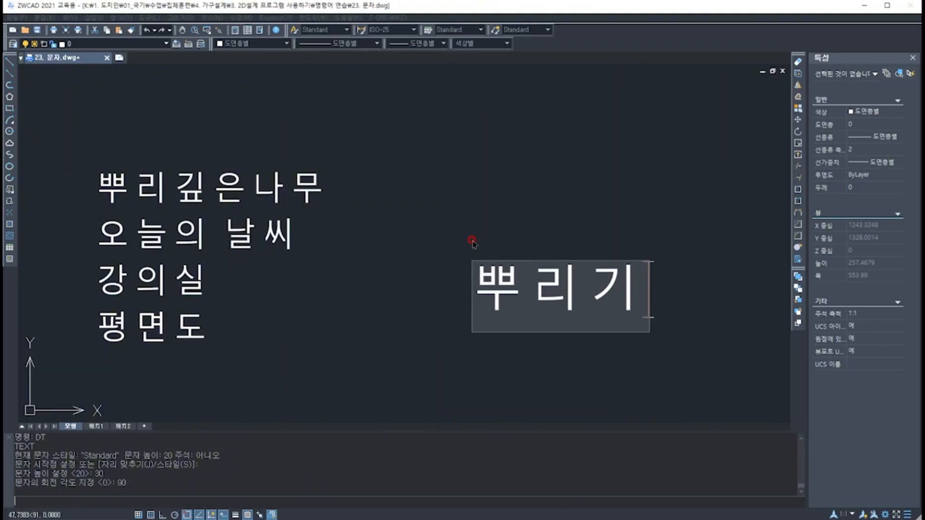
type("깊은나무")
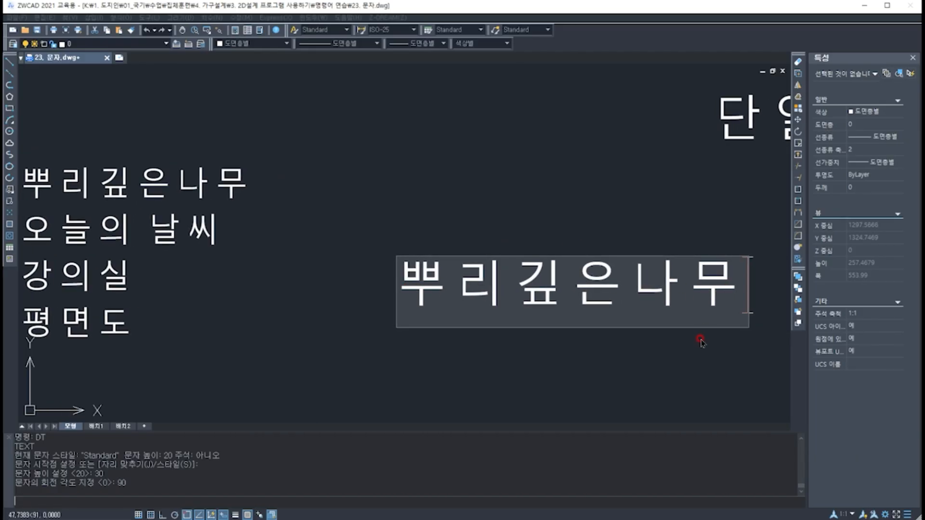
key("Return")
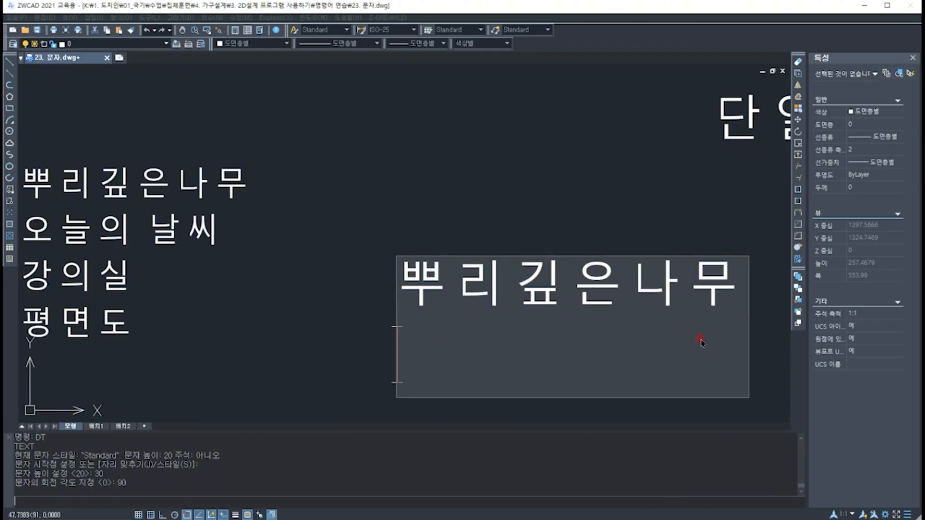
key("Return")
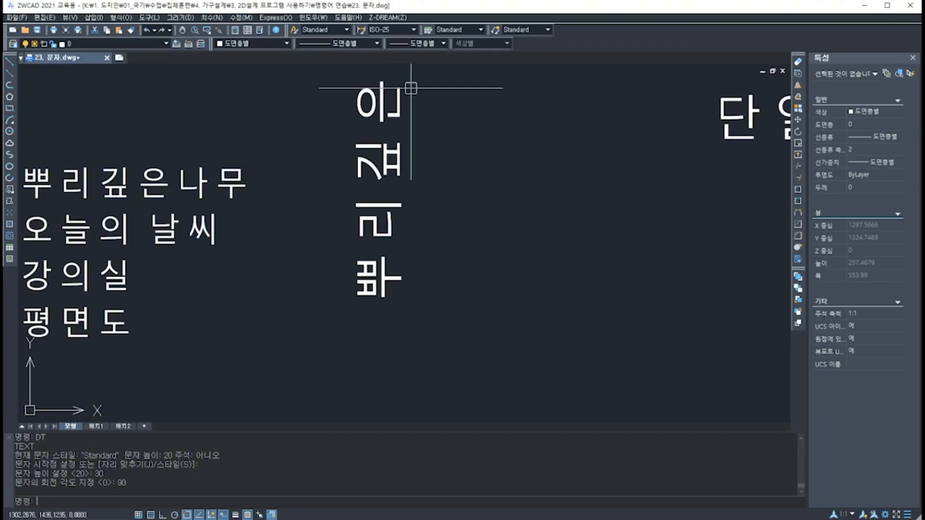
middle_click_drag(431, 134, 437, 220)
scroll(442, 224, "down", 2)
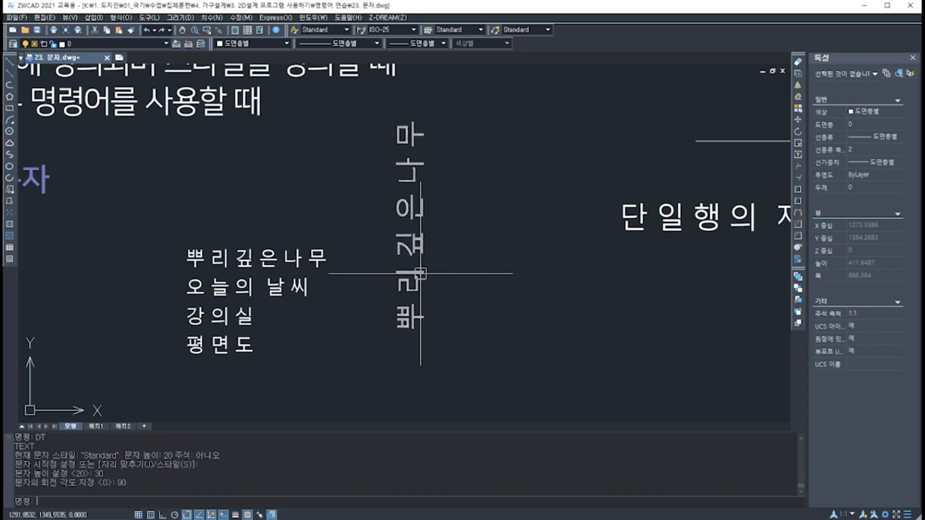
scroll(510, 322, "up", 2)
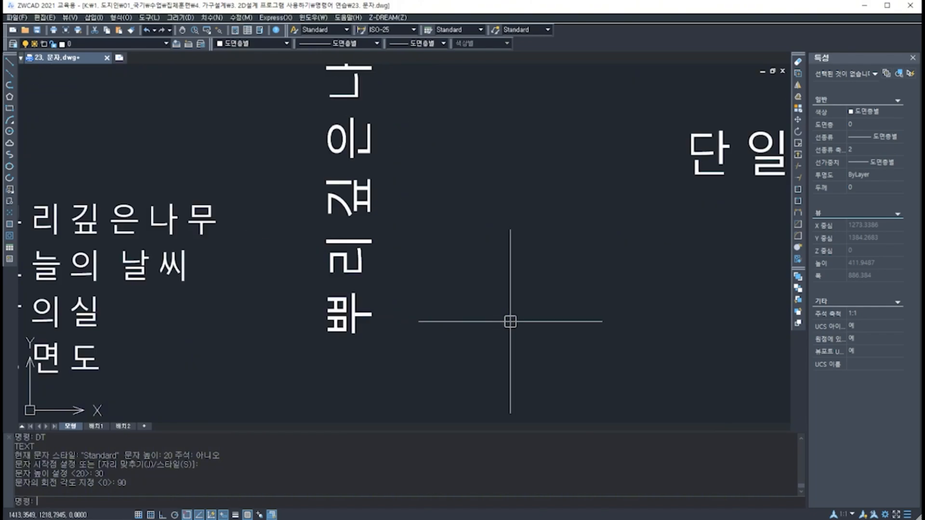
middle_click_drag(506, 309, 471, 268)
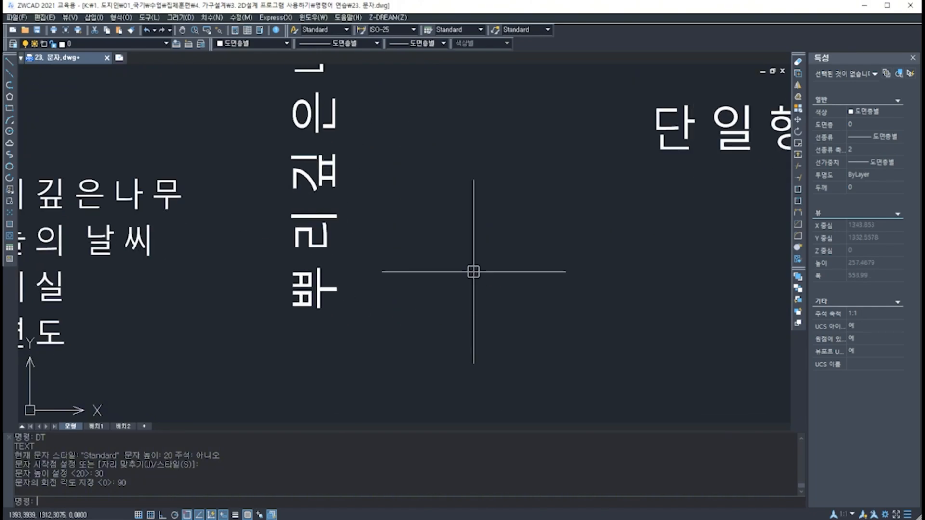
type("ㄴㅅ")
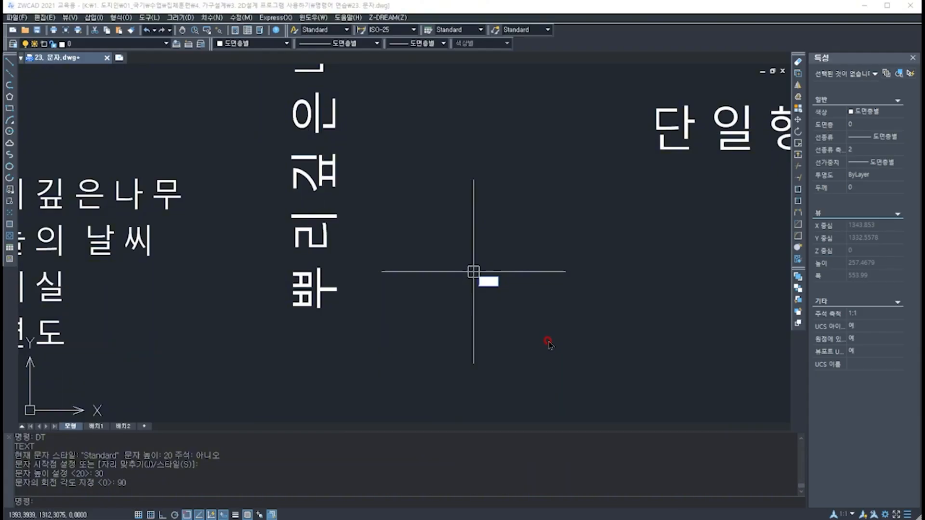
type("st")
key("Return")
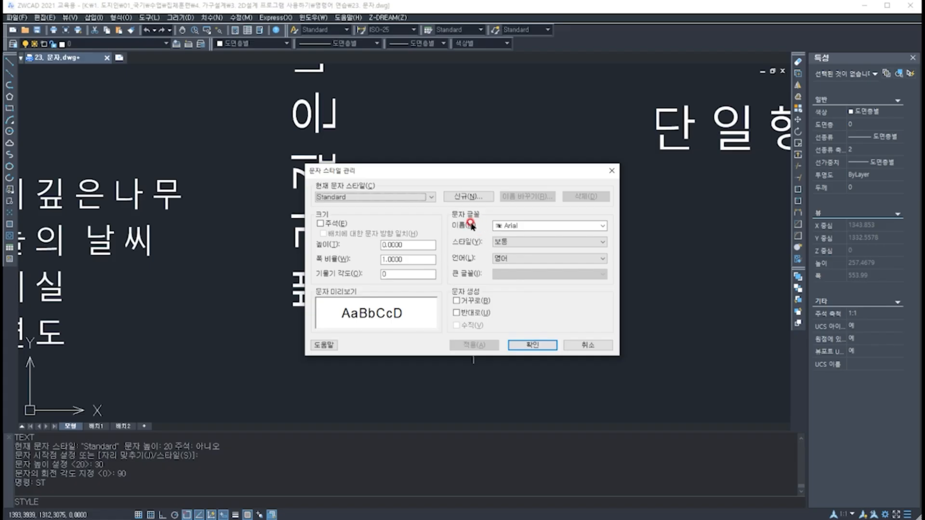
left_click(522, 226)
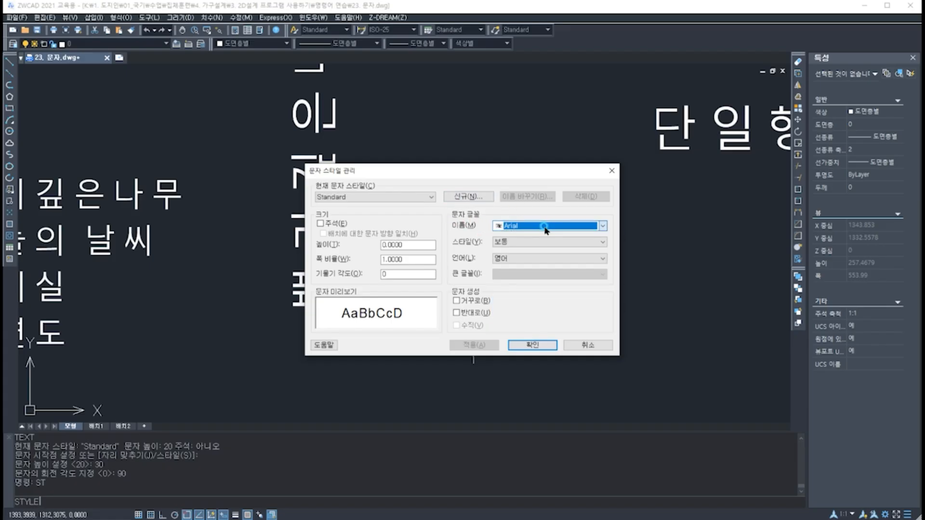
left_click(546, 227)
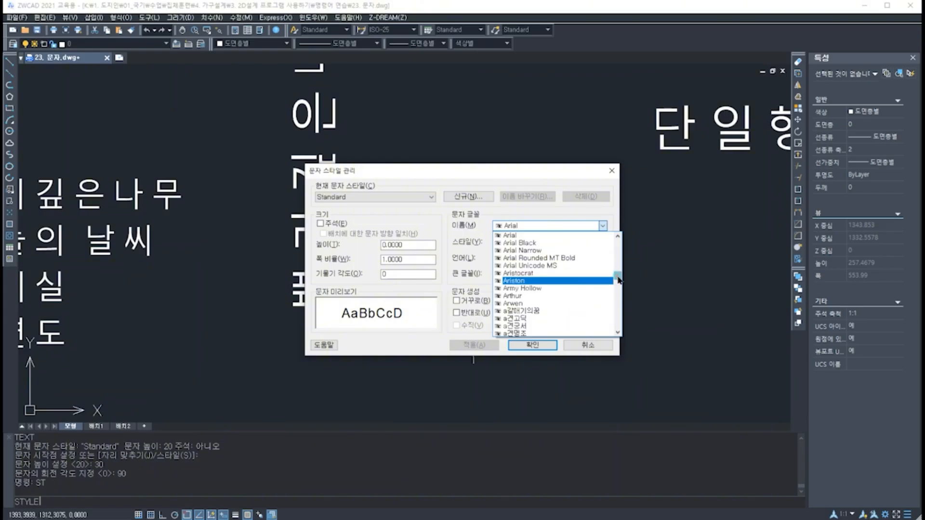
left_click_drag(617, 275, 617, 258)
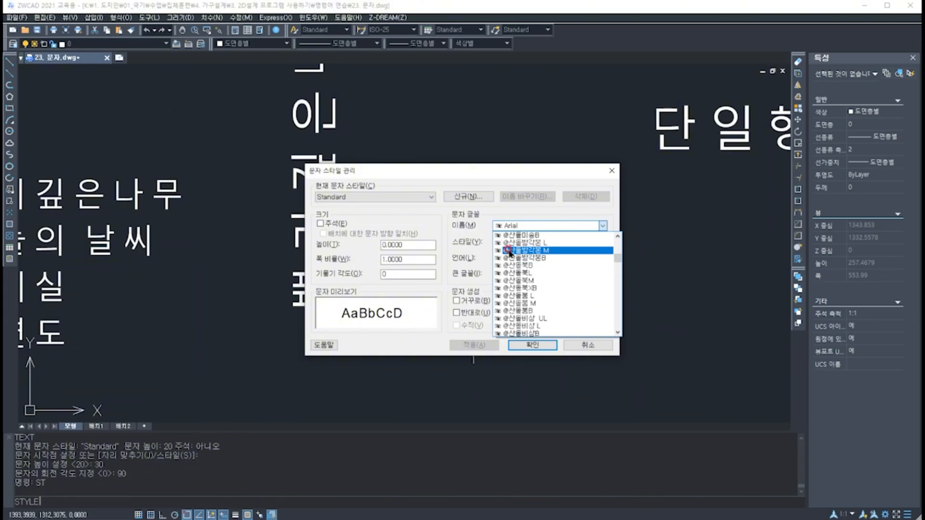
left_click_drag(618, 259, 620, 250)
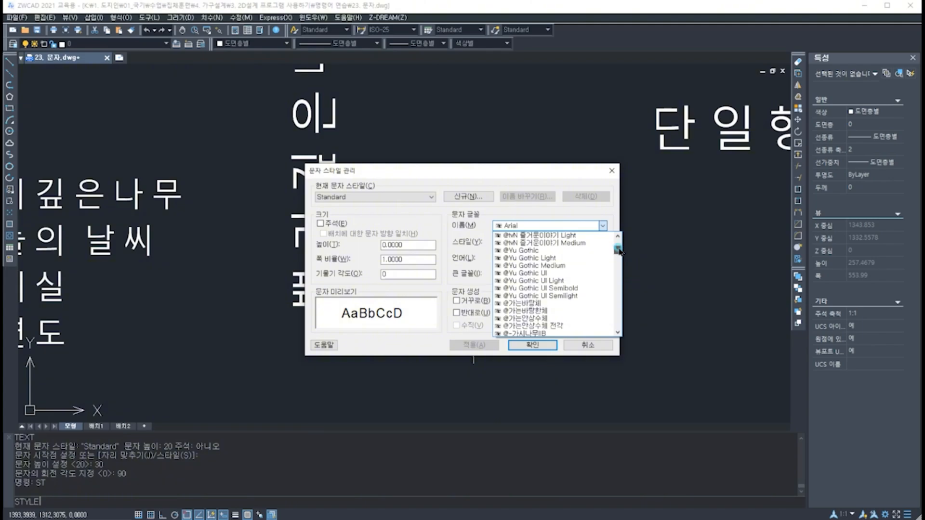
left_click(540, 303)
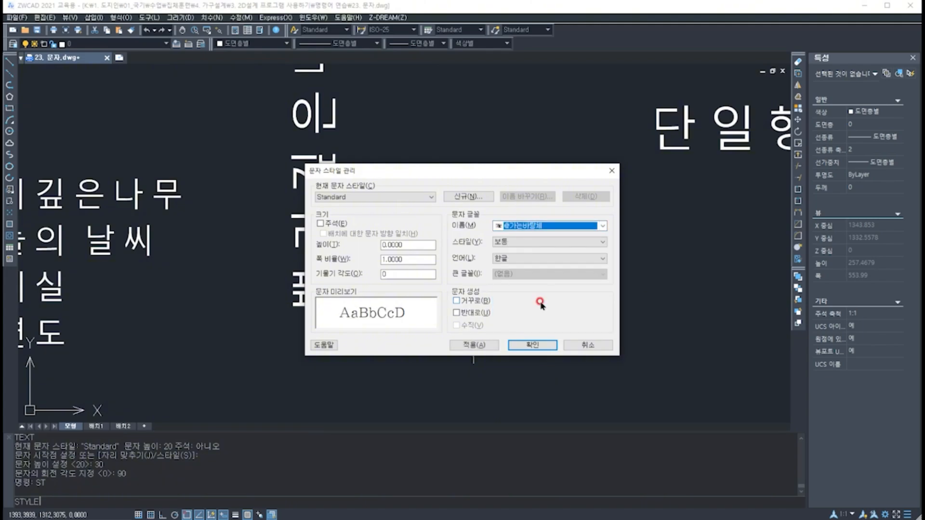
left_click(484, 345)
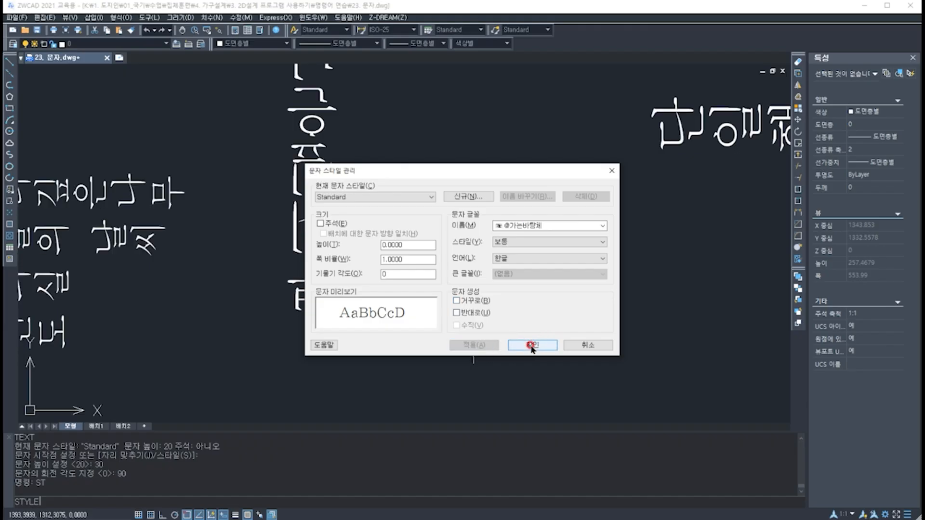
left_click(532, 347)
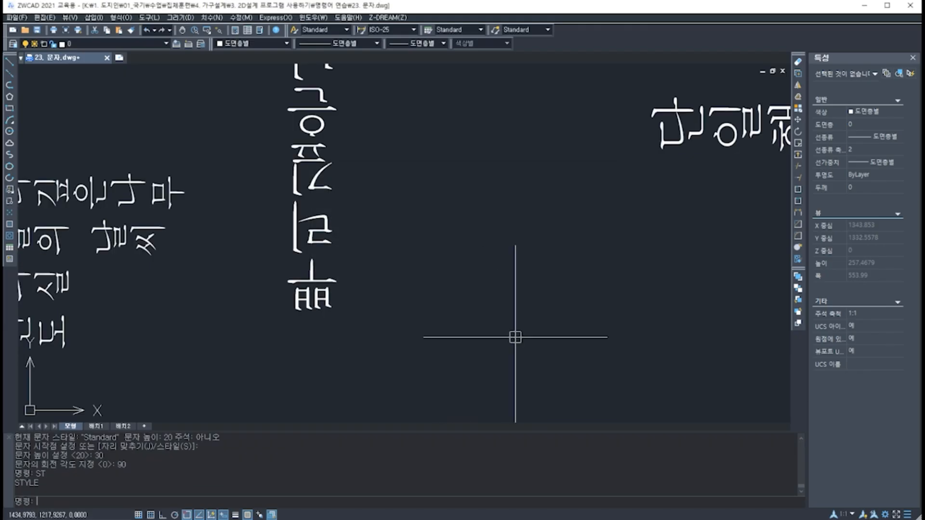
- Examine the character orientation of the horizontal and vertical texts, selecting the 오늘의 날씨 line to check its properties
scroll(516, 335, "down", 2)
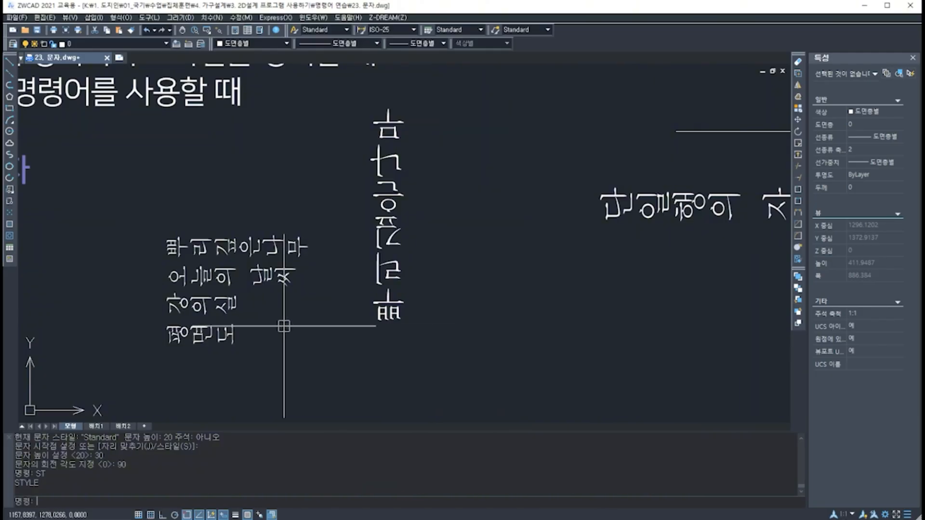
scroll(284, 326, "up", 2)
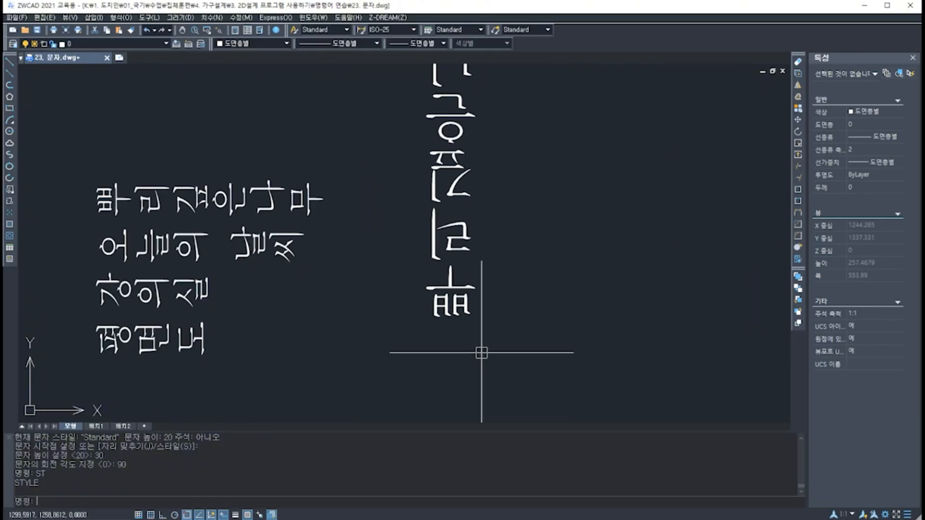
scroll(329, 333, "down", 2)
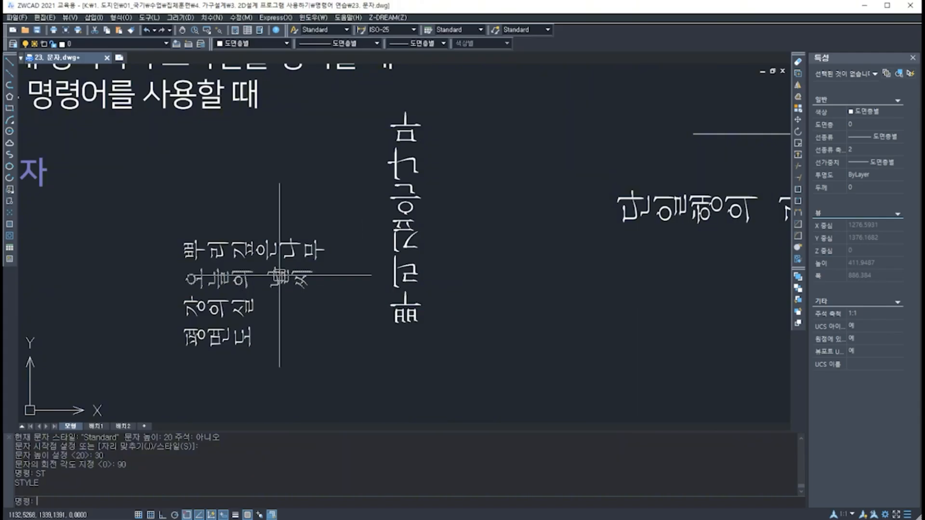
left_click(294, 277)
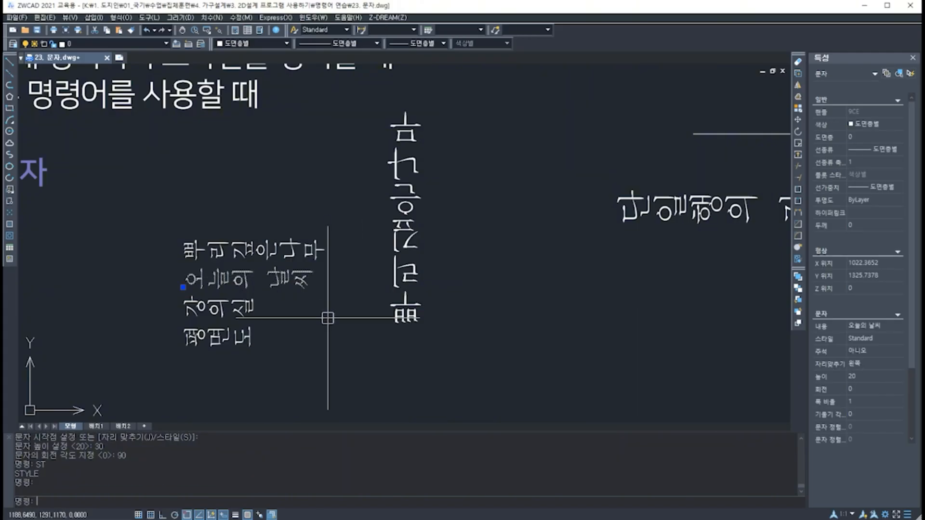
middle_click_drag(312, 322, 378, 314)
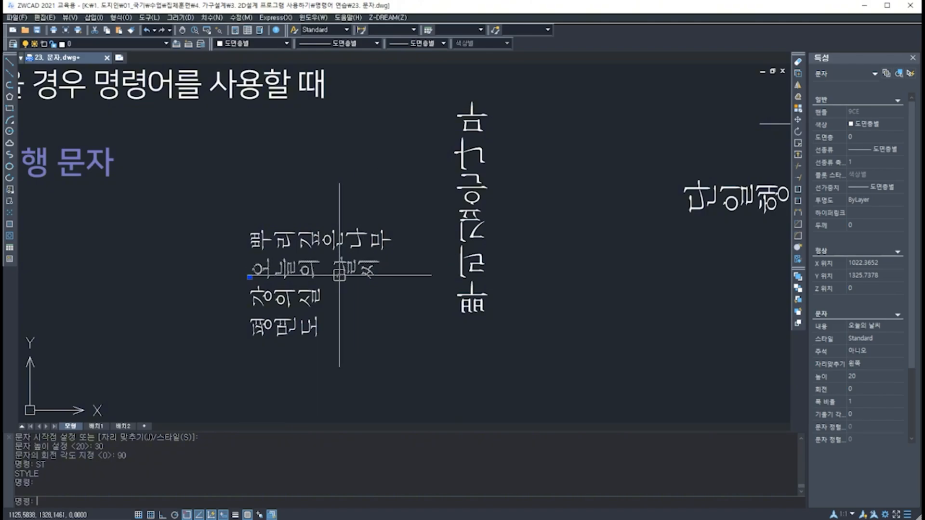
scroll(533, 271, "up", 2)
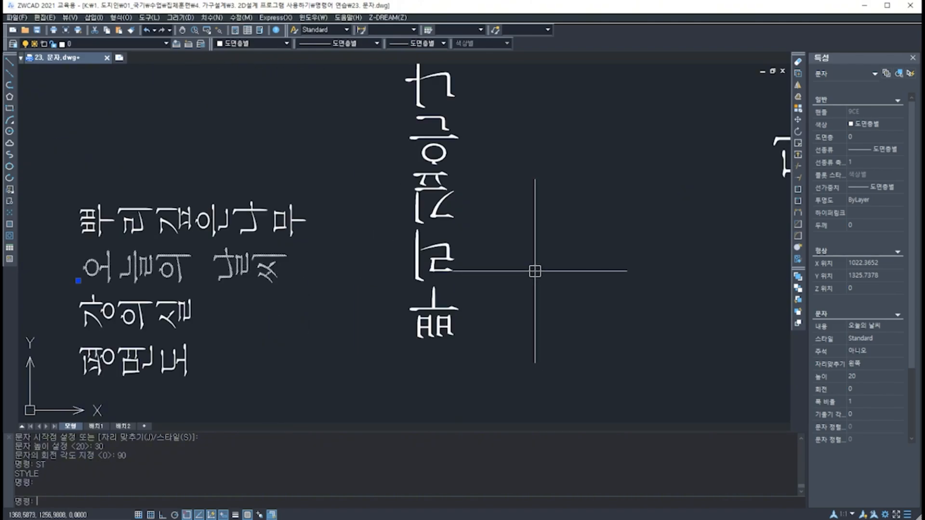
mouse_move(582, 304)
middle_mouse_down()
mouse_move(554, 248)
mouse_move(541, 243)
mouse_move(557, 260)
middle_mouse_up()
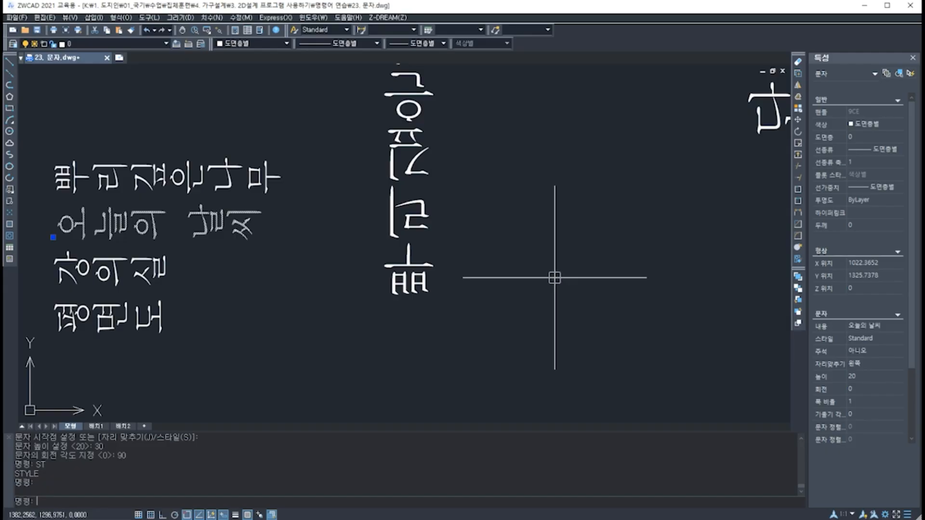
- Start single-line text in the empty area beside the large vertical text, with height 20 and rotation angle 270
type("DT")
key("Return")
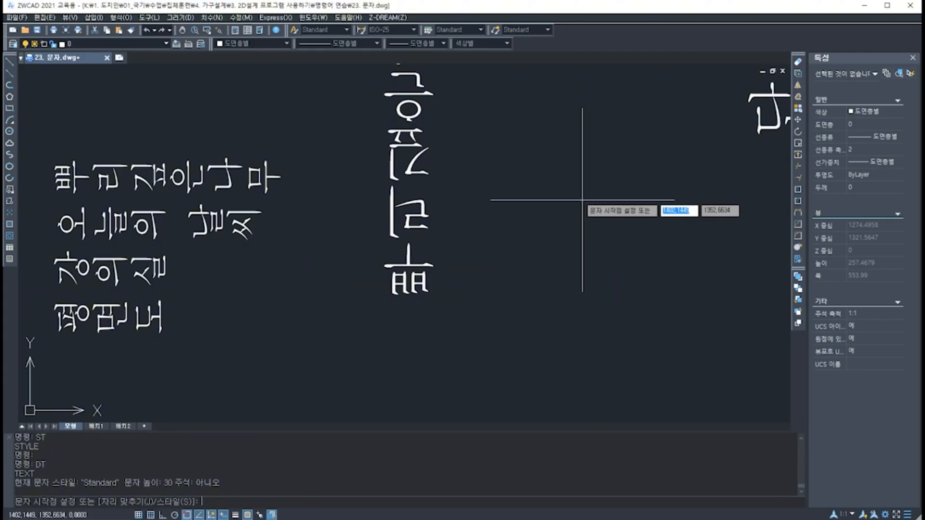
left_click(595, 210)
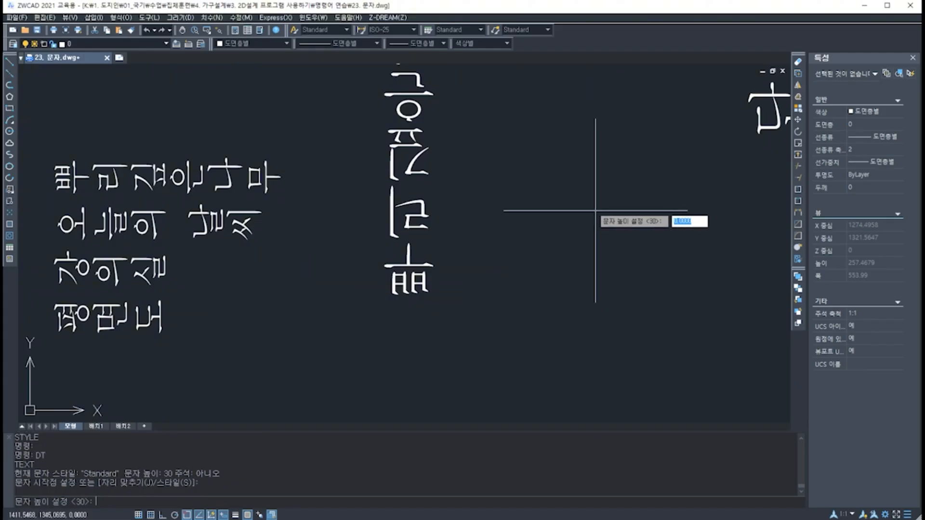
type("2")
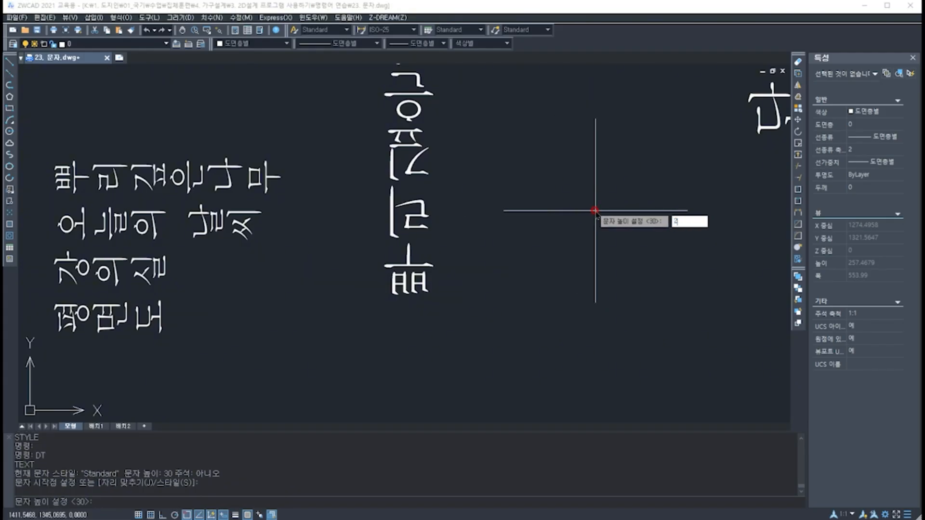
type("0")
key("Return")
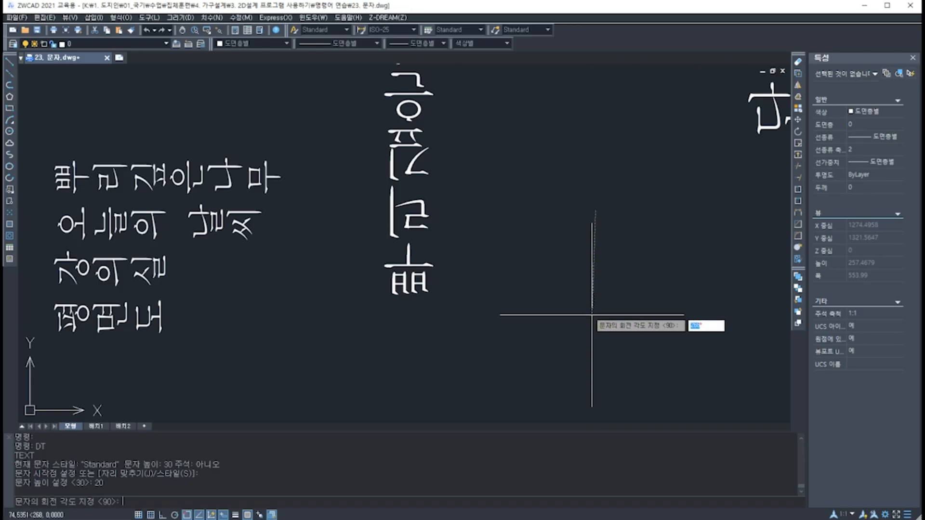
type("270")
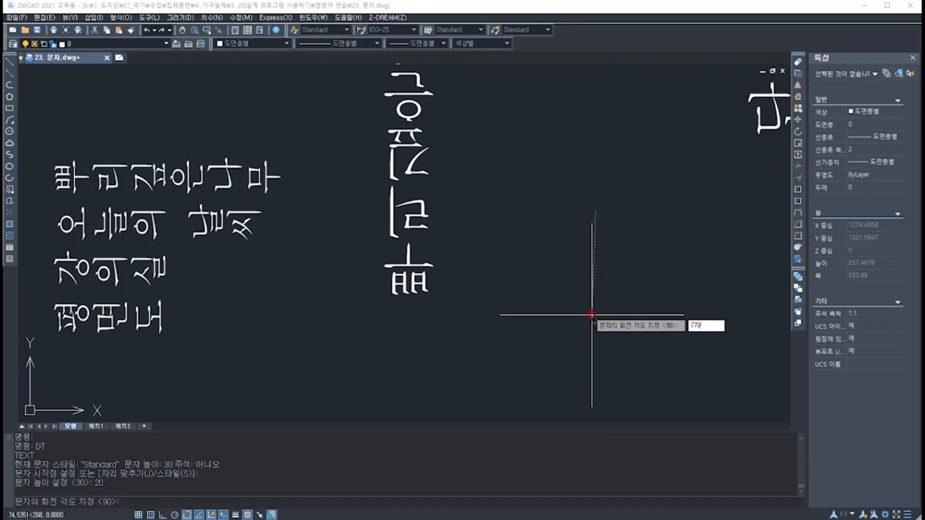
key("Return")
- Enter 뿌리깊은나무 as the downward-running text and finish the single-line text
type("qn")
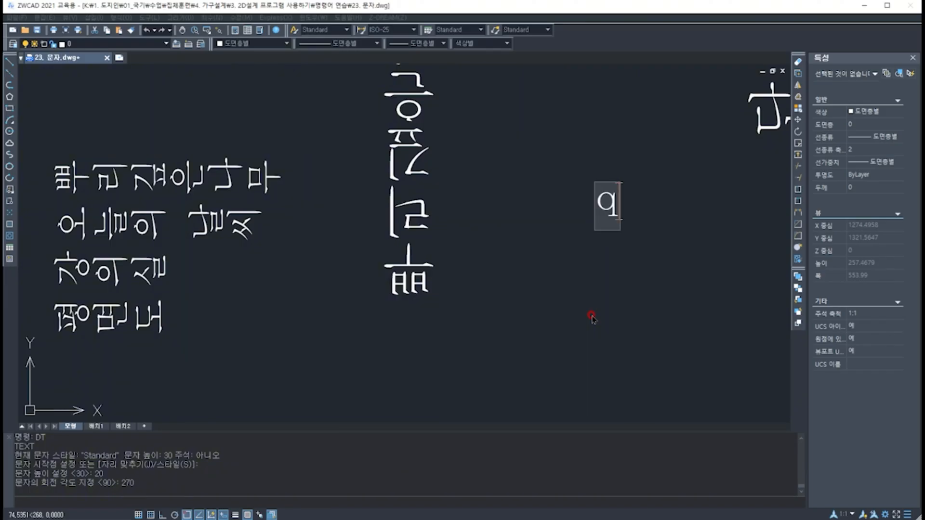
key("BackSpace")
key("BackSpace")
type("뿌리깊은나")
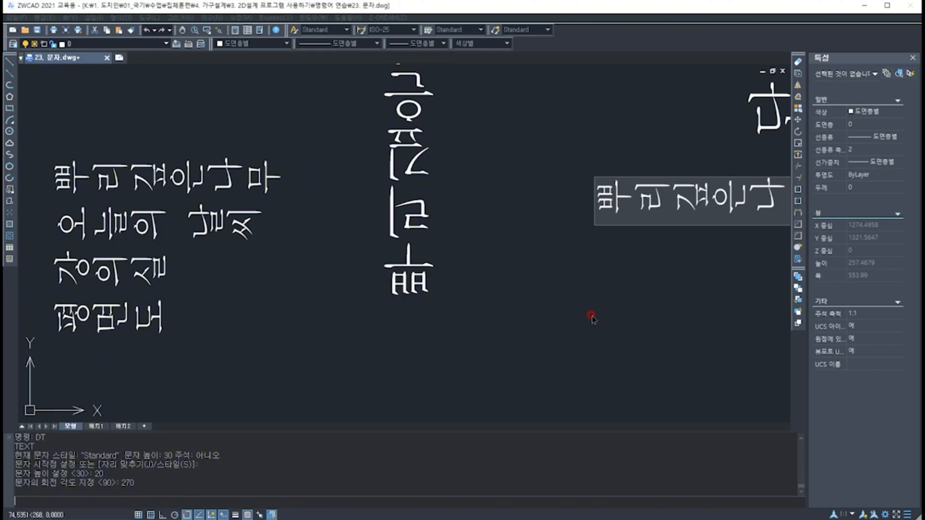
key("Return")
key("Return")
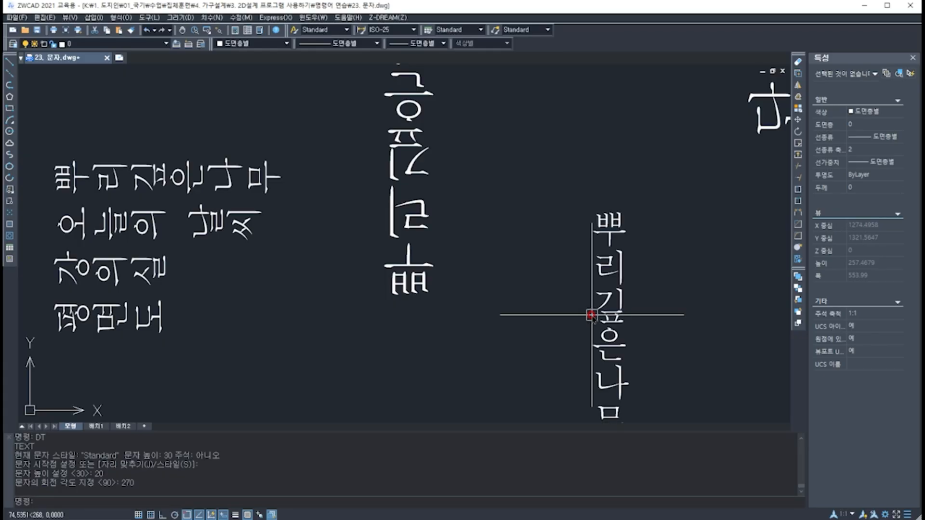
middle_click_drag(681, 336, 669, 261)
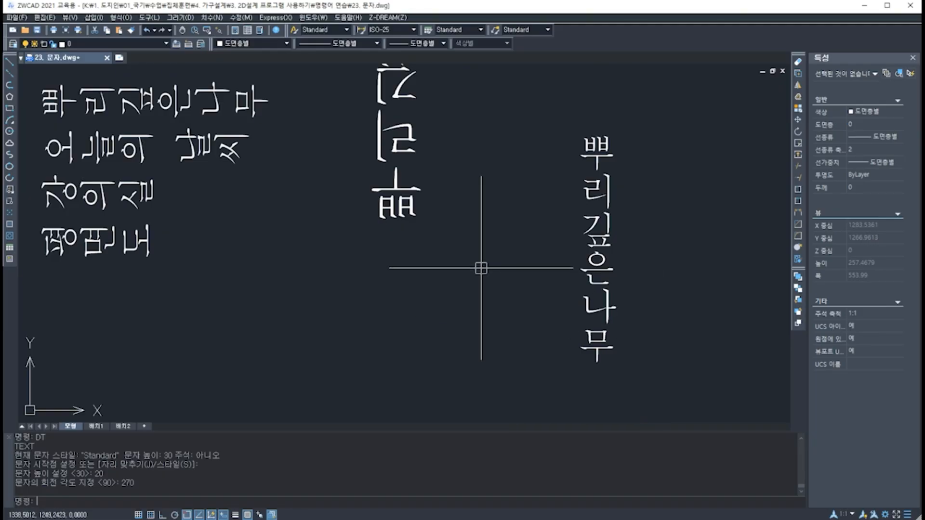
- Change the Standard text style's font to 굴림 in the text style manager
type("ㄴㅅ")
key("BackSpace")
key("BackSpace")
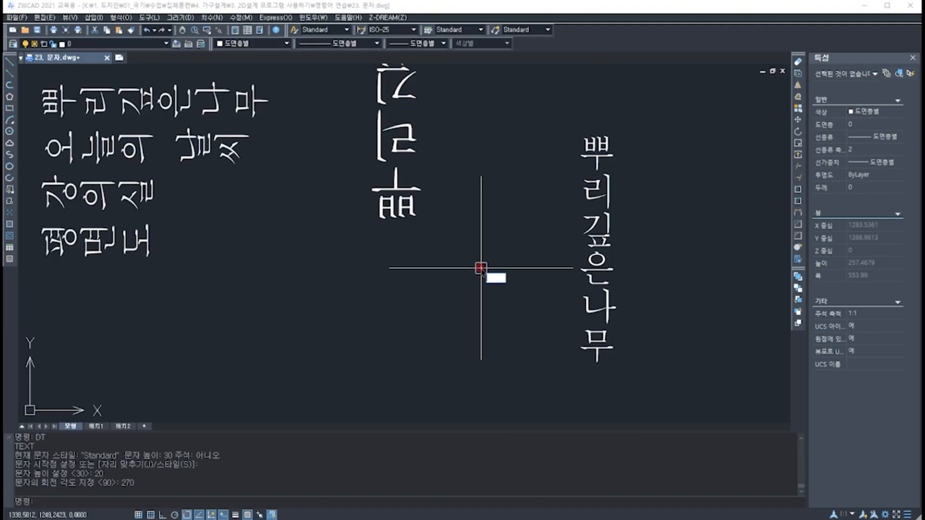
type("st")
key("Return")
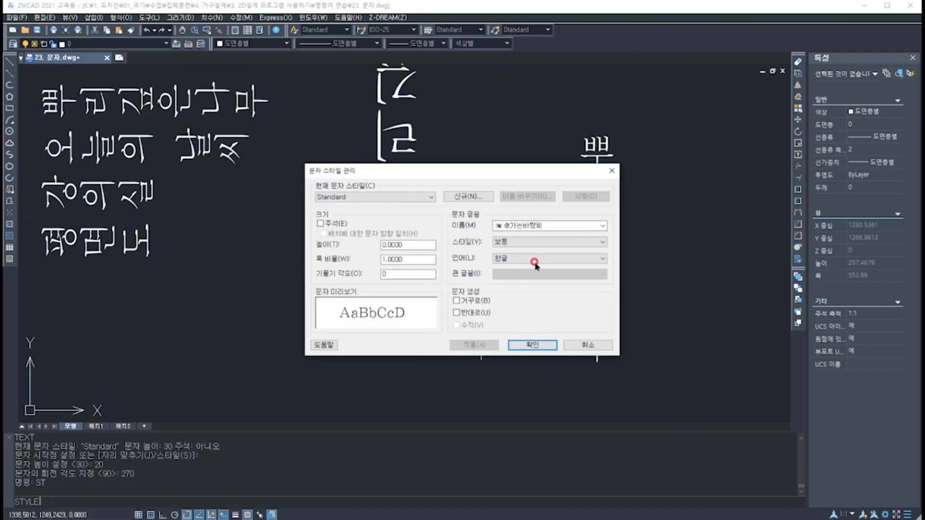
left_click(525, 225)
left_click(525, 226)
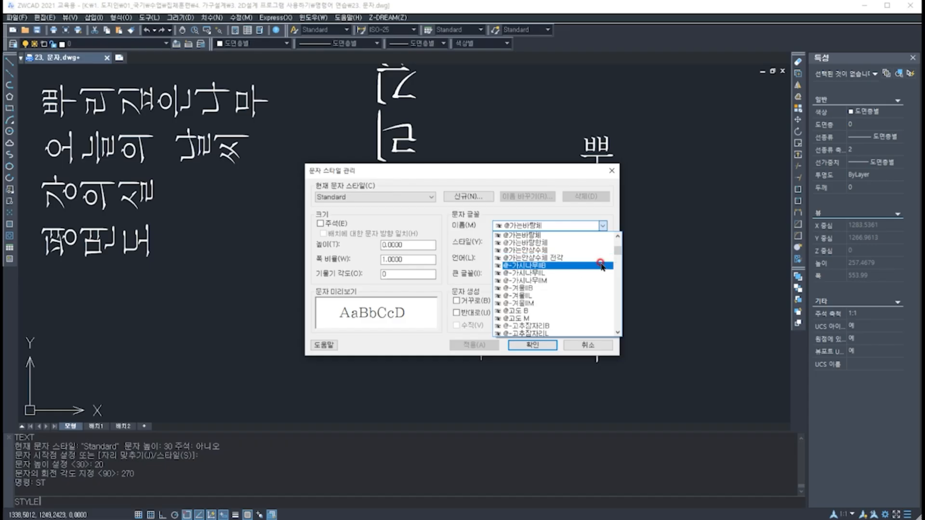
left_click_drag(615, 250, 617, 284)
scroll(564, 287, "up", 5)
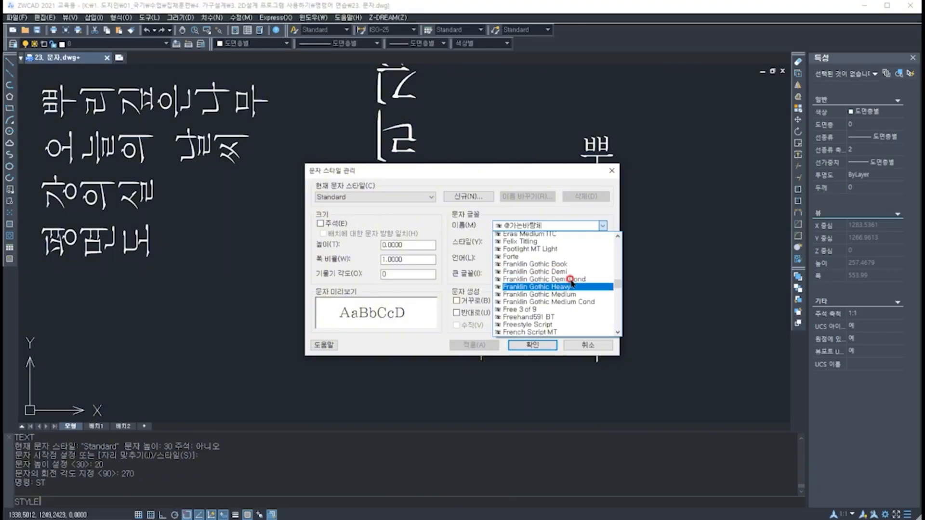
scroll(565, 287, "up", 4)
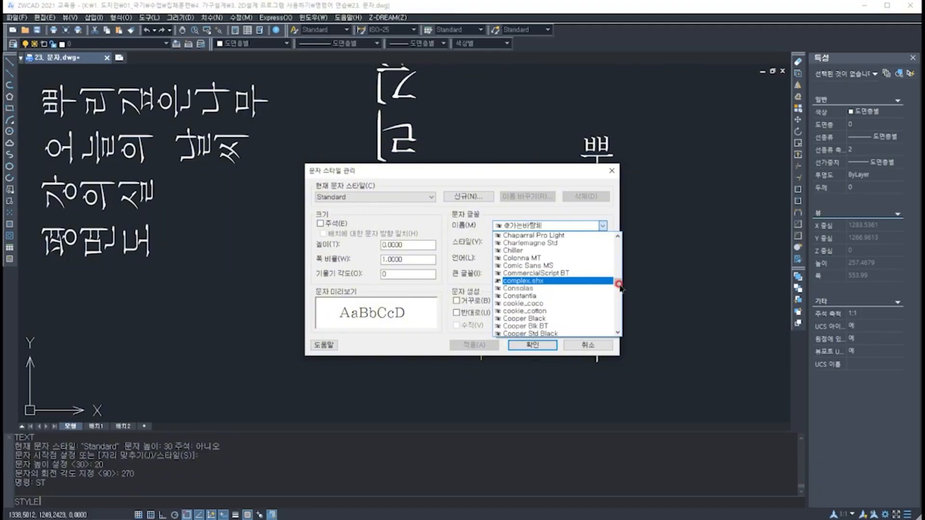
mouse_move(617, 287)
left_mouse_down()
mouse_move(617, 313)
mouse_move(615, 303)
left_mouse_up()
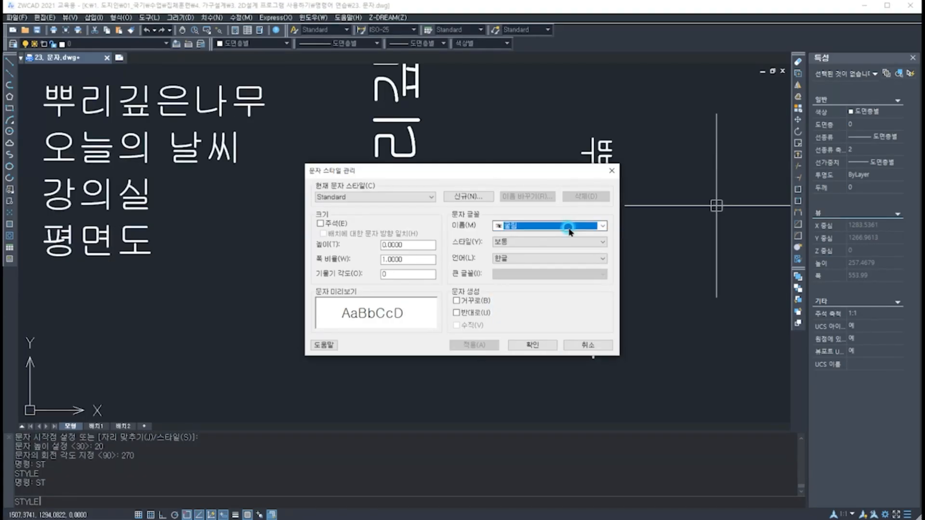
- Reselect 굴림 as the Standard style's font, apply it and close the text style manager
left_click(549, 226)
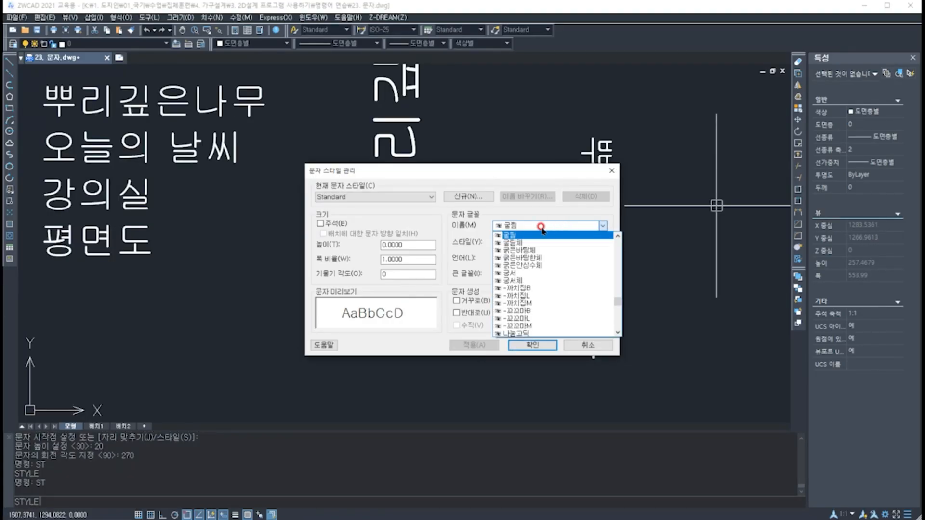
left_click(516, 236)
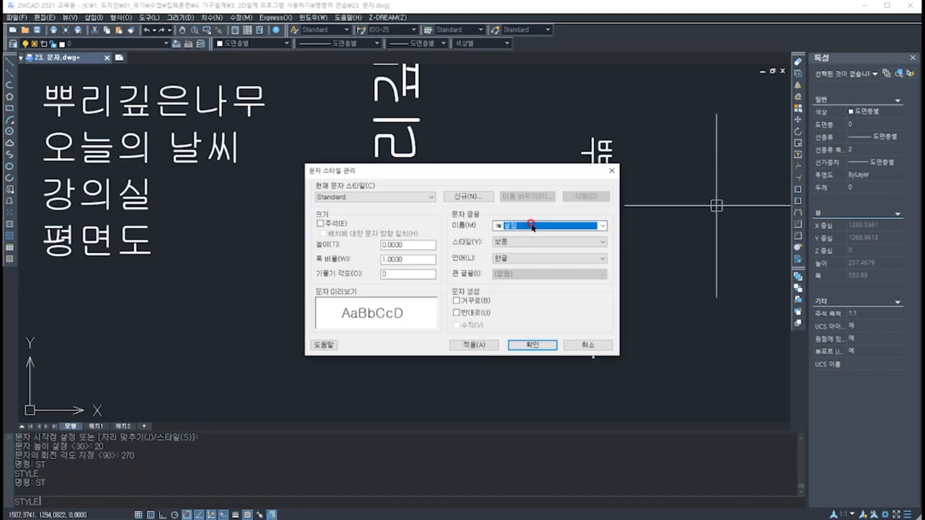
left_click(487, 345)
left_click(532, 345)
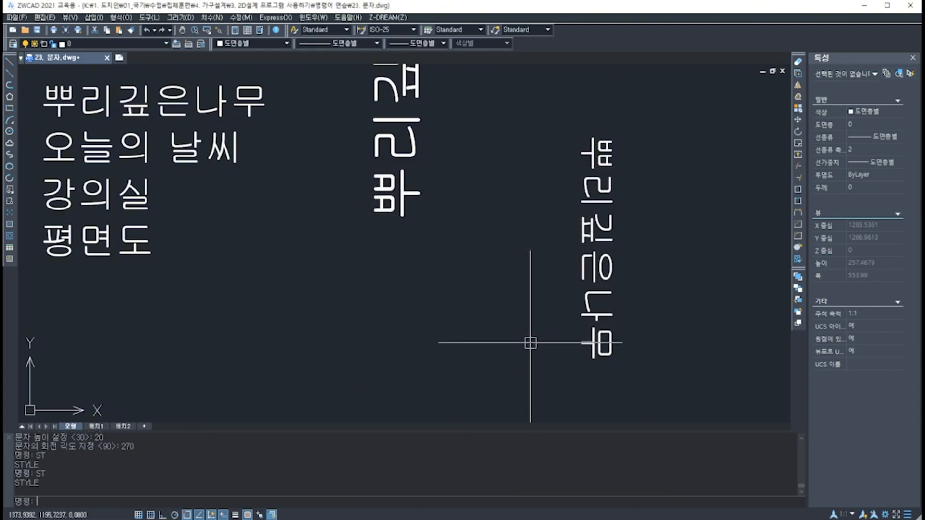
- Examine the four single-line texts and read the notes on creating multiline text (MTEXT) with the text editor
scroll(499, 328, "down", 2)
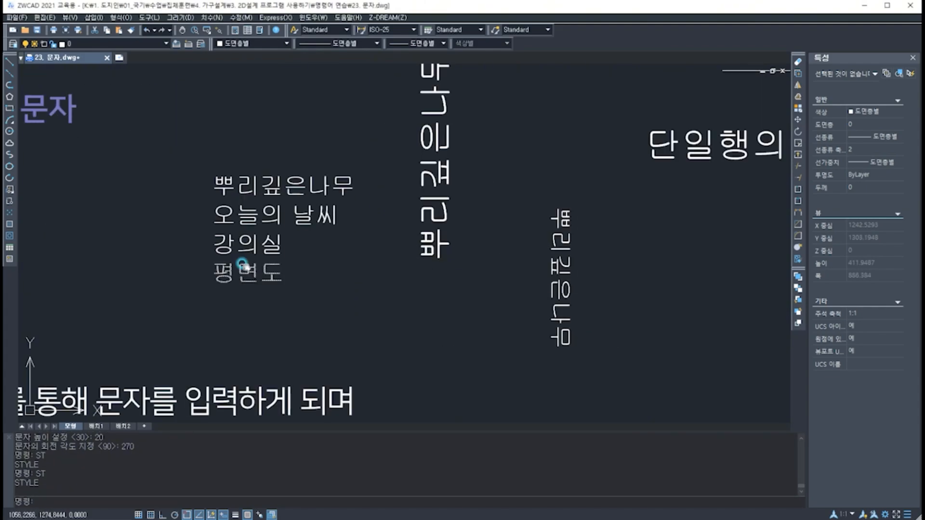
mouse_move(244, 264)
middle_mouse_down()
mouse_move(655, 323)
mouse_move(722, 365)
mouse_move(697, 158)
mouse_move(671, 85)
mouse_move(649, 82)
middle_mouse_up()
scroll(524, 334, "down", 2)
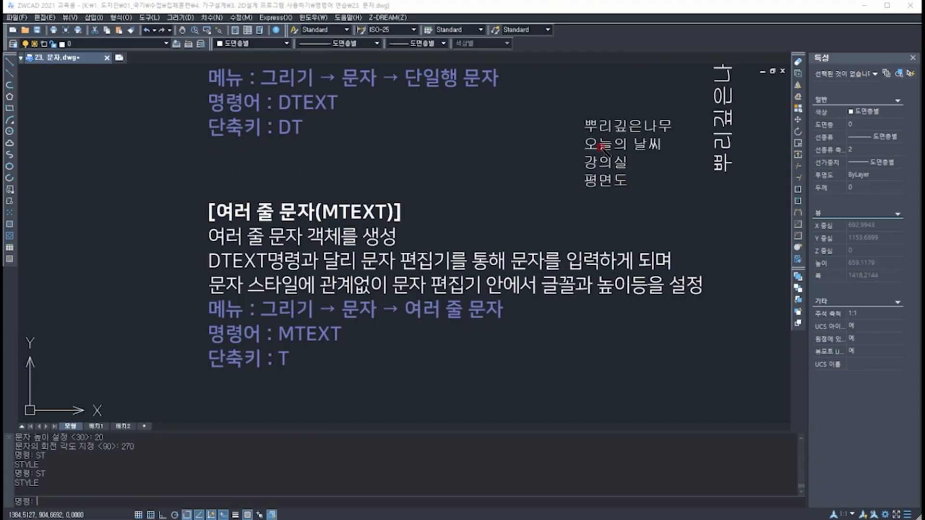
left_click_drag(585, 135, 668, 134)
left_click_drag(585, 153, 669, 153)
left_click_drag(584, 172, 639, 172)
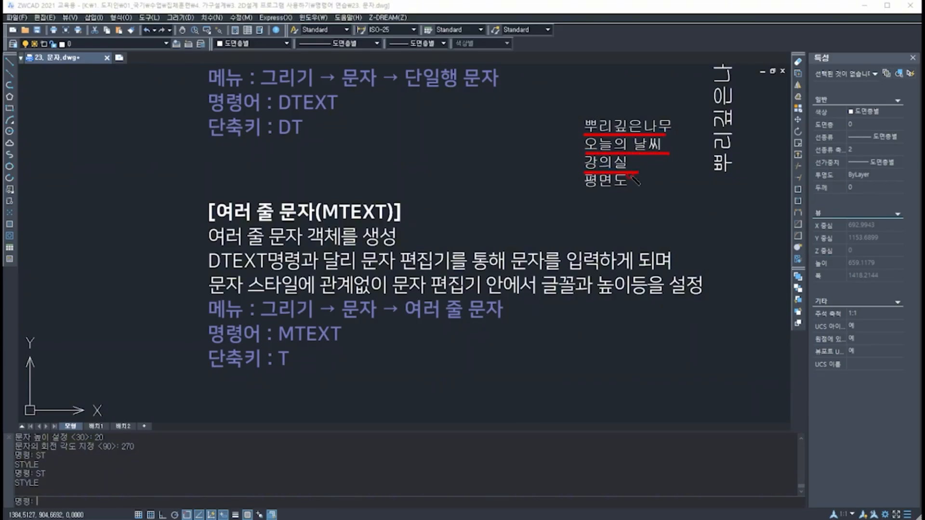
left_click_drag(585, 189, 647, 191)
left_click_drag(460, 188, 462, 225)
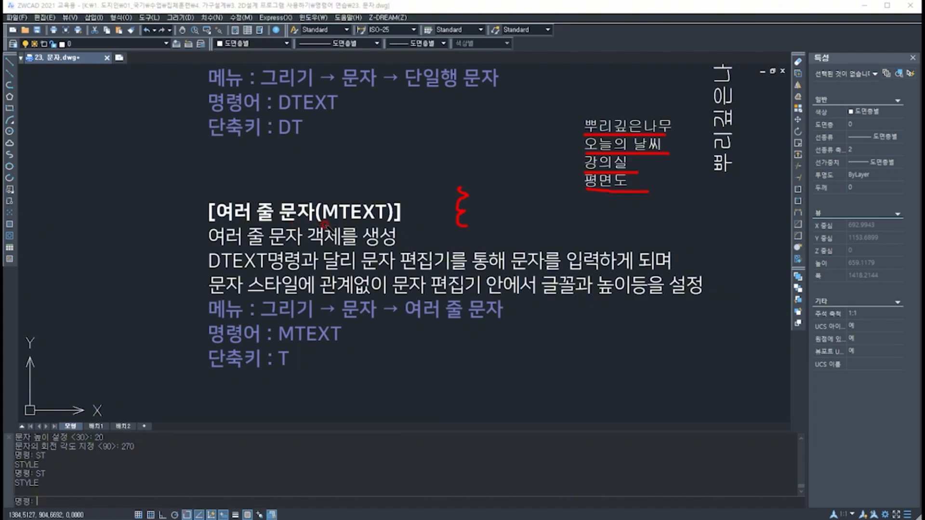
left_click_drag(325, 221, 400, 222)
left_click_drag(312, 245, 405, 248)
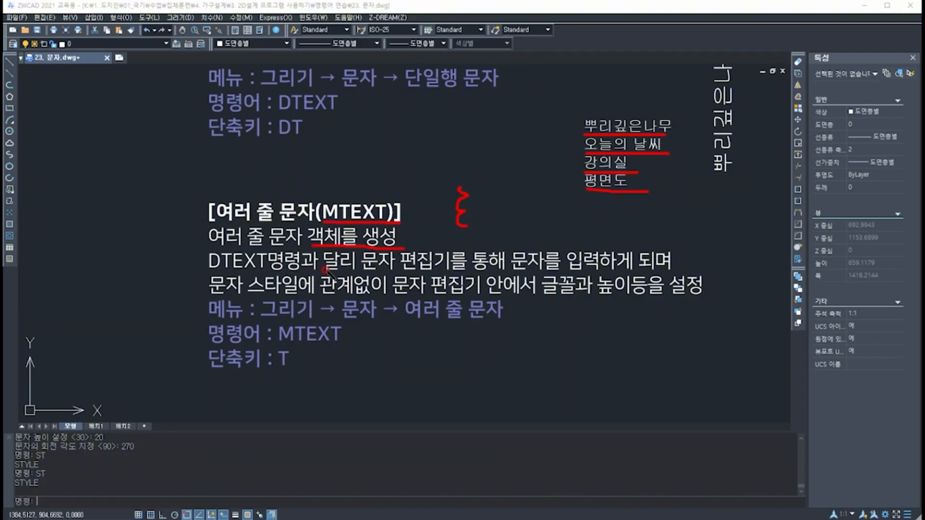
left_click_drag(364, 275, 503, 273)
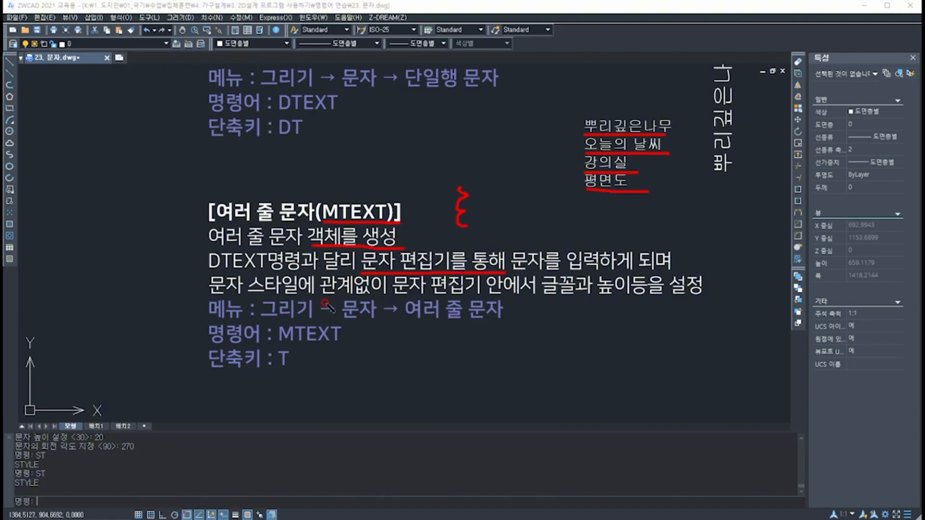
left_click_drag(211, 295, 703, 298)
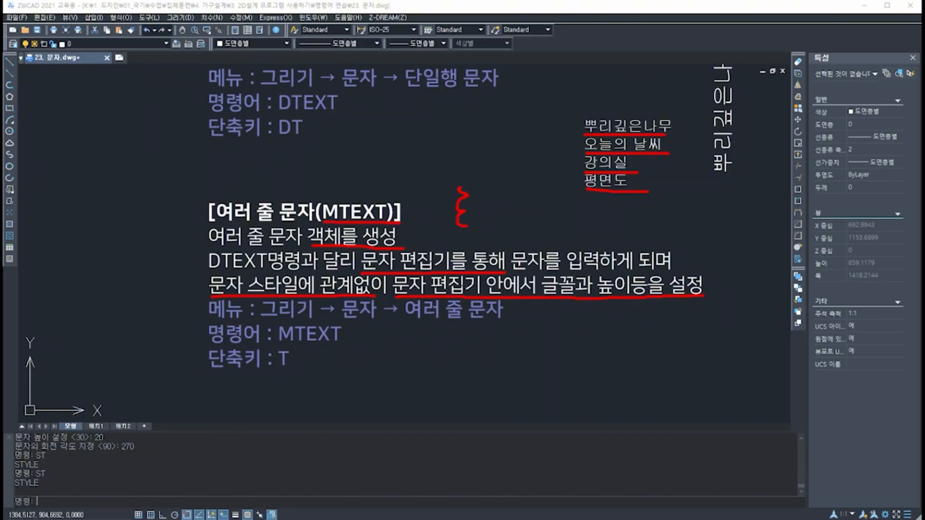
key("Escape")
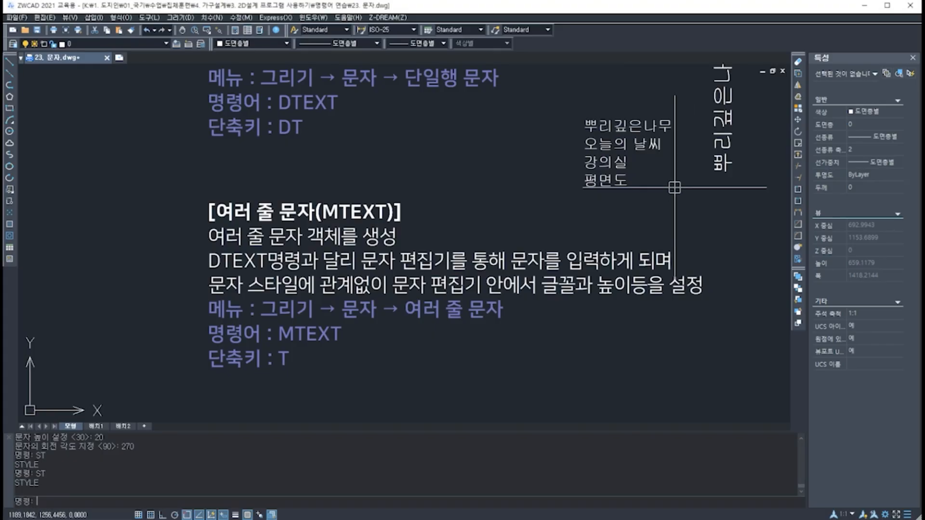
- Start multiline text and define its text box in the empty area below the MTEXT notes, about 439 units diagonally
mouse_move(674, 190)
middle_mouse_down()
mouse_move(675, 236)
mouse_move(557, 245)
middle_mouse_up()
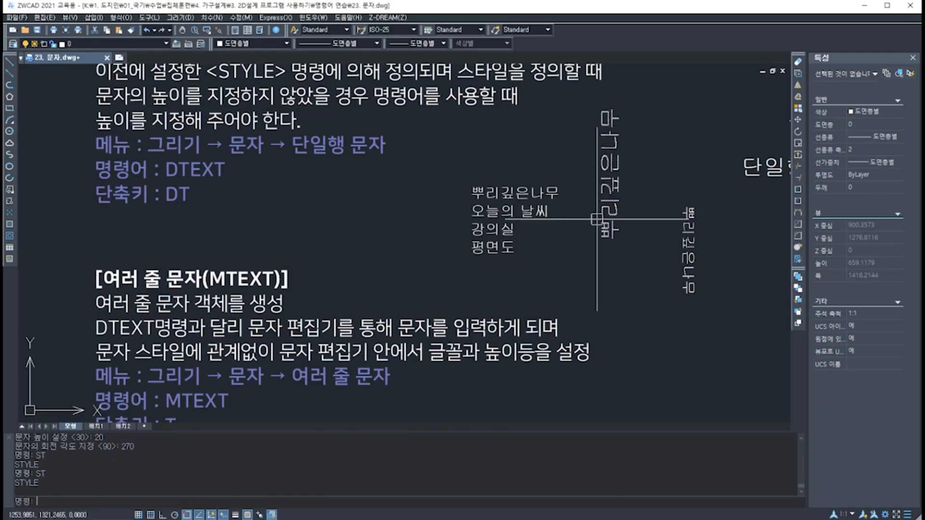
mouse_move(278, 347)
middle_mouse_down()
mouse_move(352, 234)
mouse_move(339, 232)
middle_mouse_up()
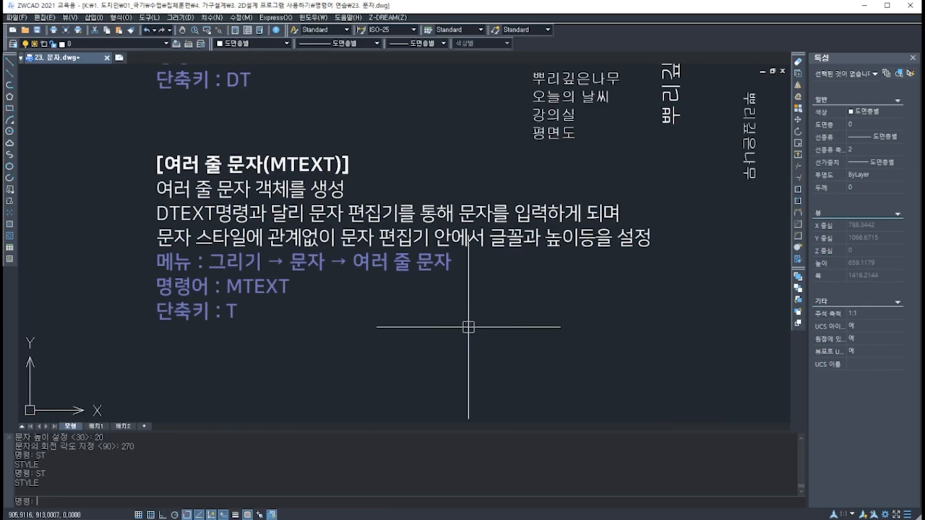
mouse_move(567, 371)
middle_mouse_down()
mouse_move(547, 338)
mouse_move(484, 325)
middle_mouse_up()
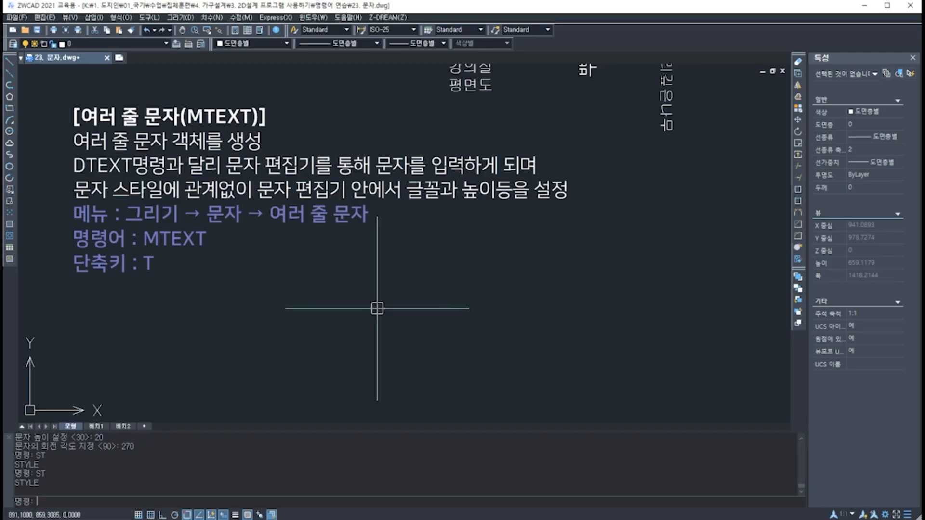
type("t")
key("Return")
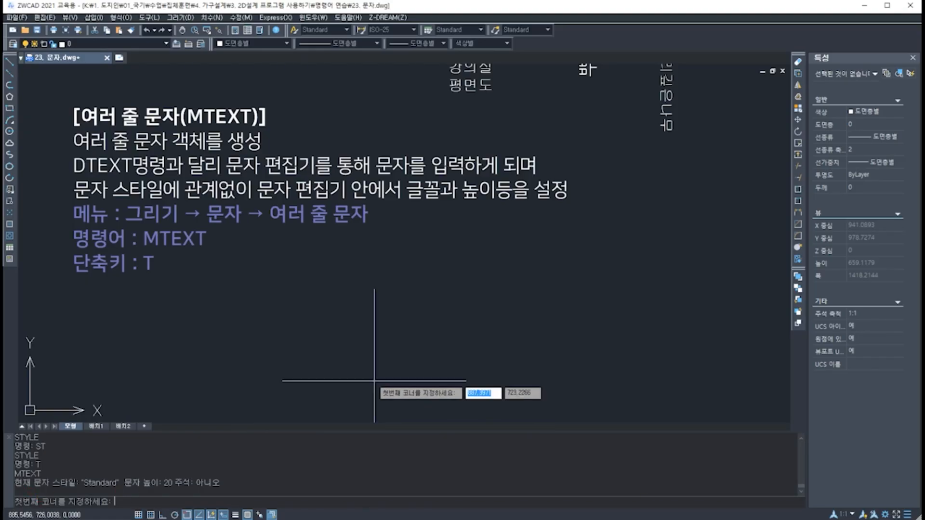
left_click(342, 364)
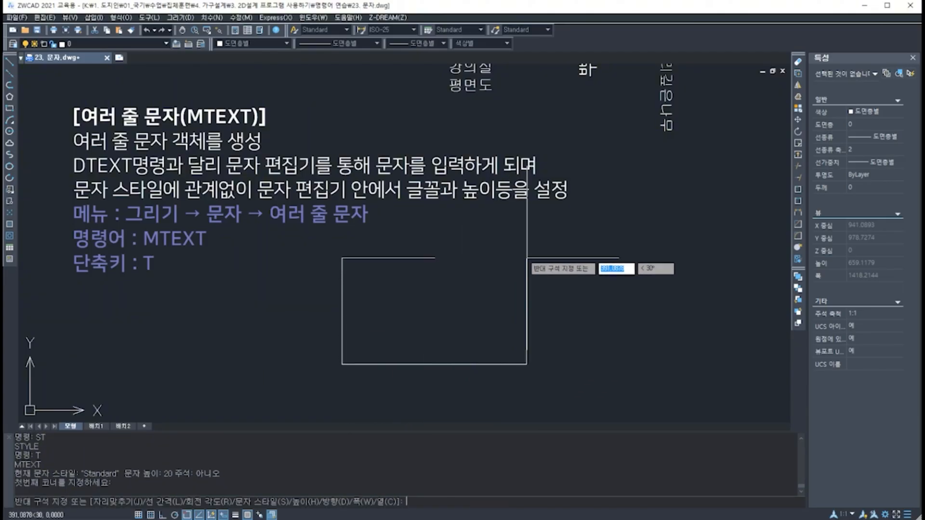
left_click(547, 243)
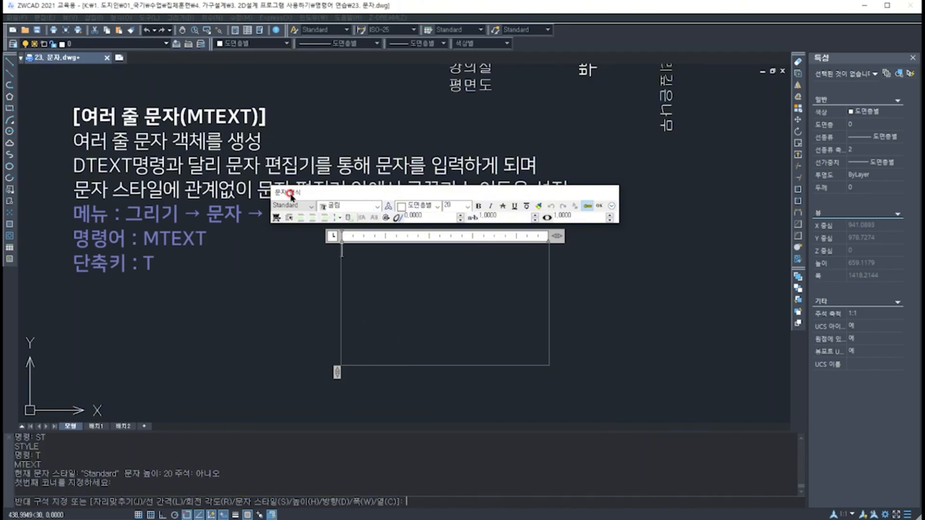
left_click_drag(324, 199, 329, 194)
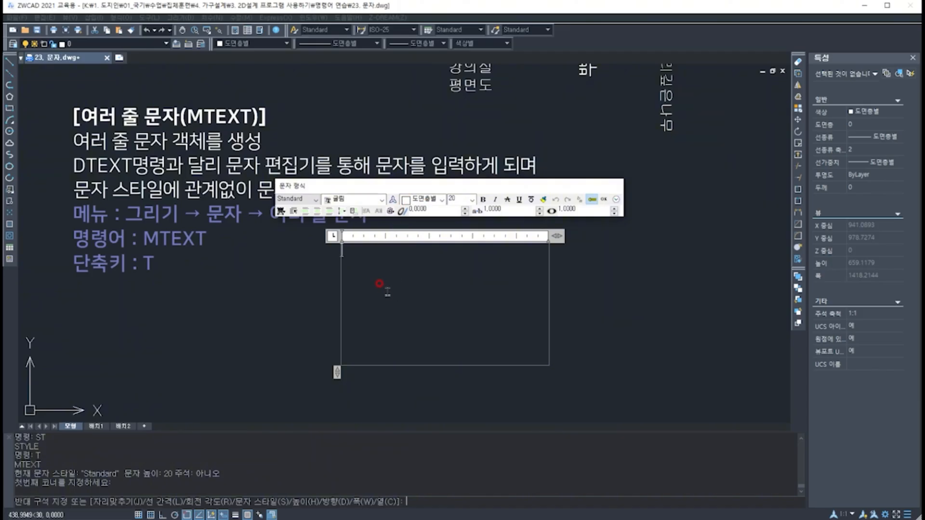
- Enter 뿌리깊은나무 in the multiline text box and change its font to 궁서
type("뿌리깊은나무")
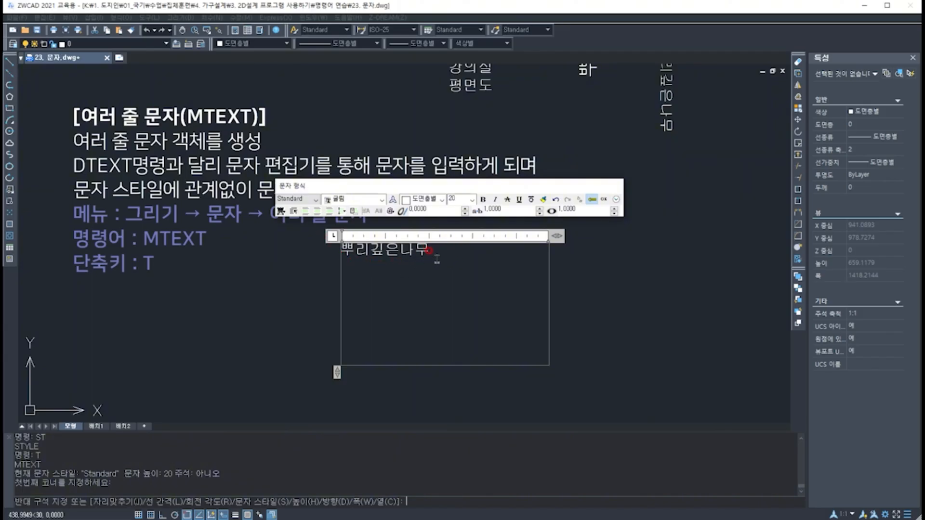
left_click_drag(448, 251, 346, 258)
left_click(423, 373)
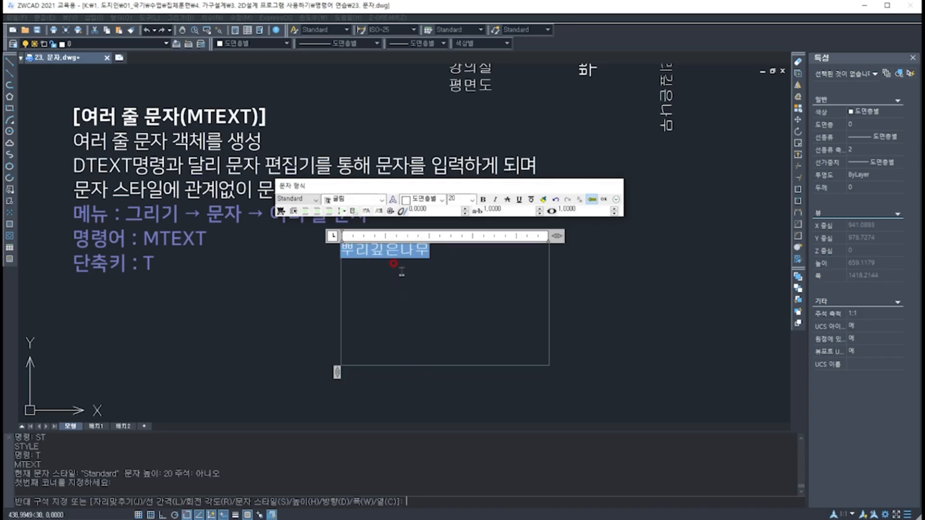
left_click(382, 201)
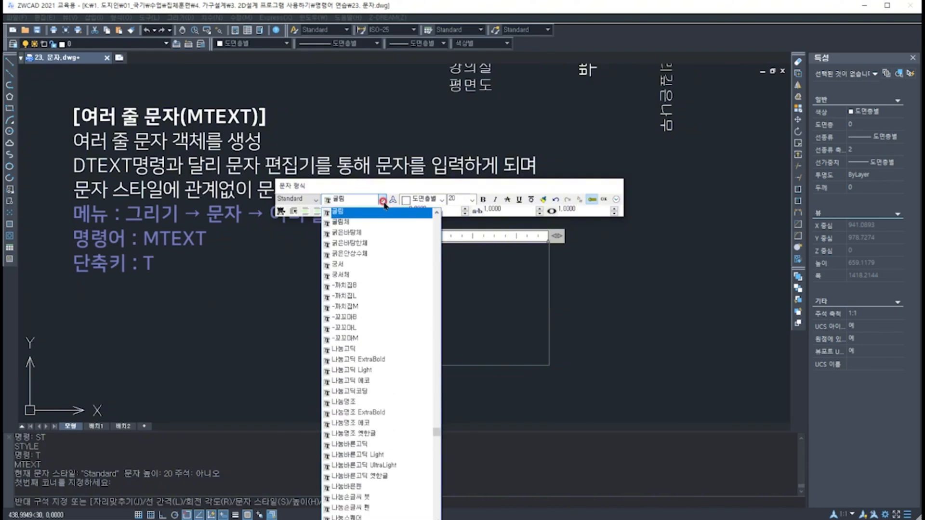
left_click(367, 263)
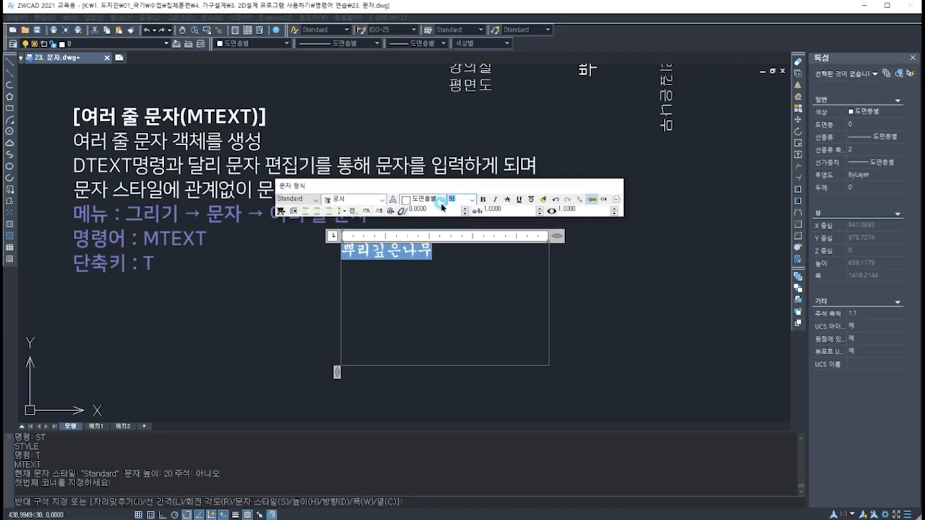
- Set the height of 뿌리깊은나무 to 30 and its justification to middle center (MC)
type("3")
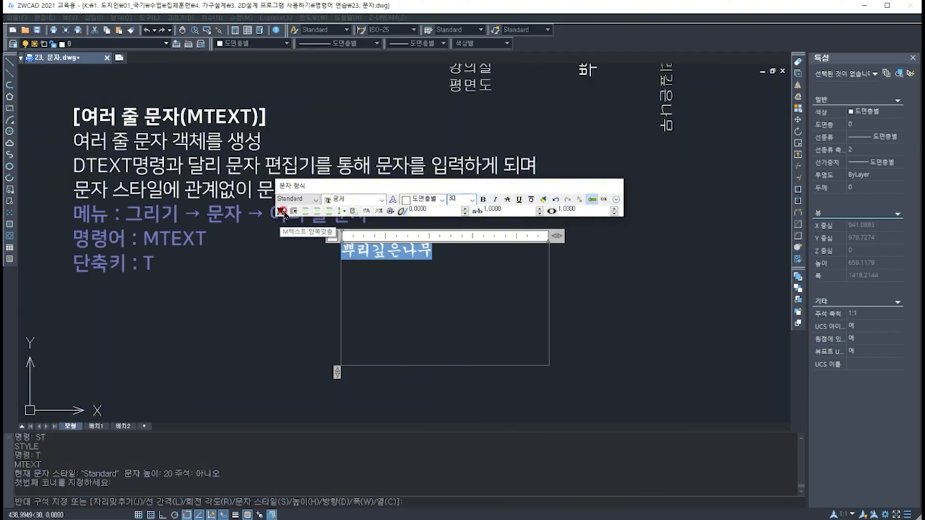
left_click(281, 211)
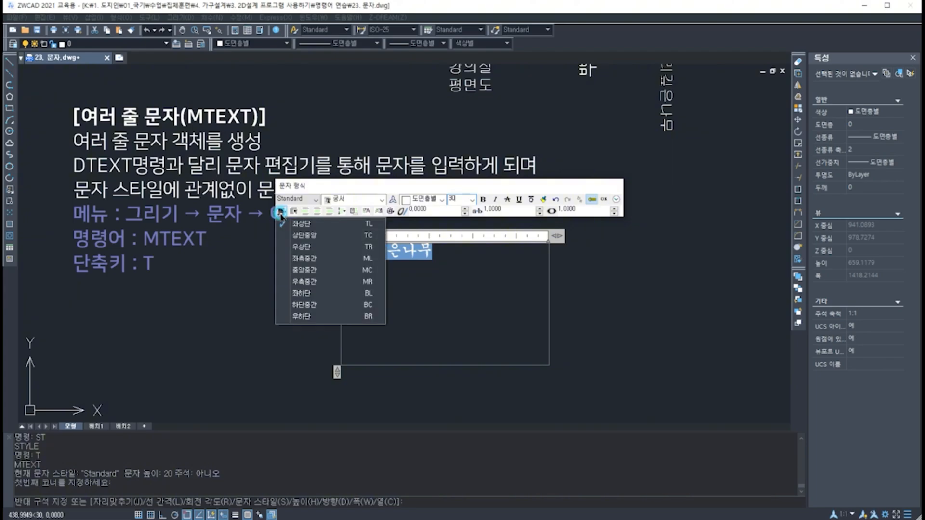
left_click(300, 186)
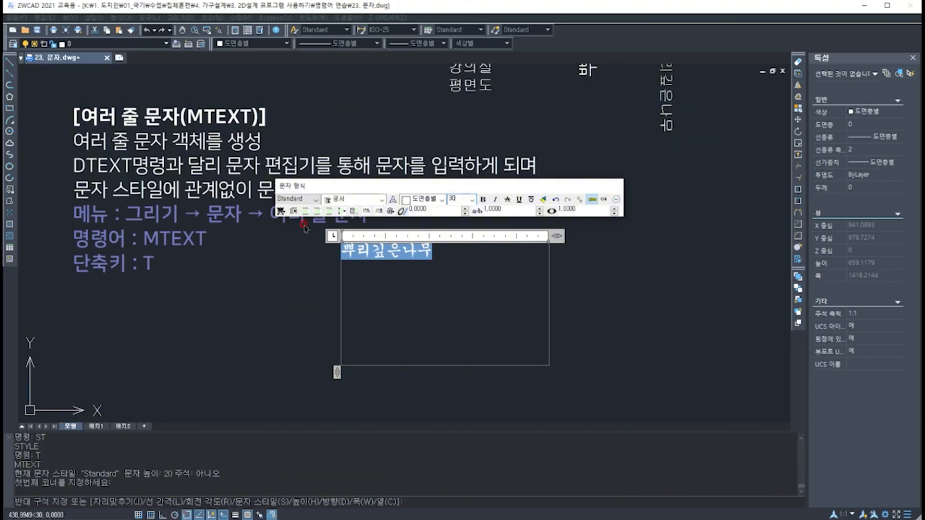
left_click(281, 211)
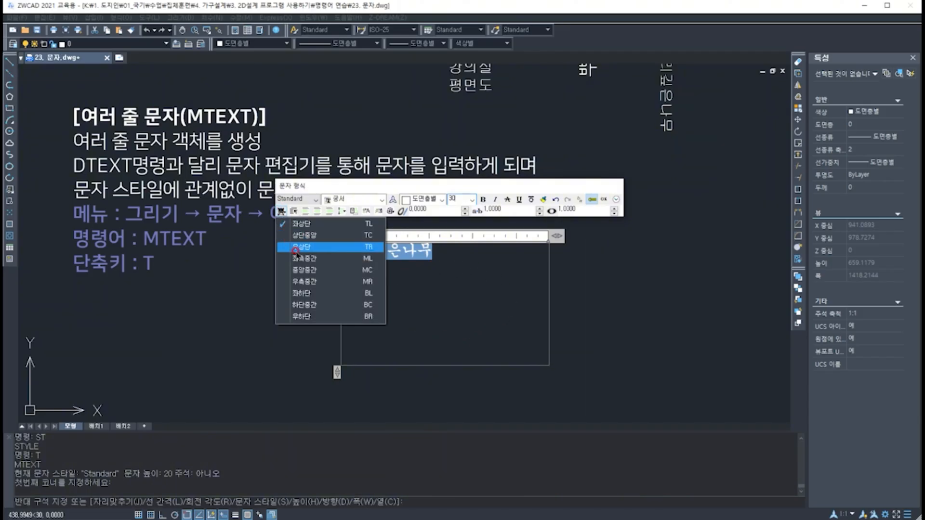
left_click(306, 270)
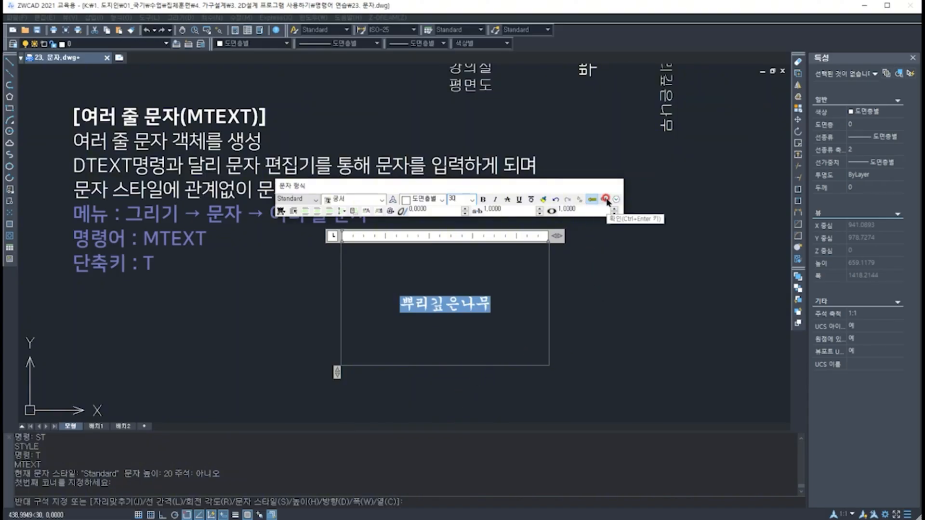
left_click(499, 318)
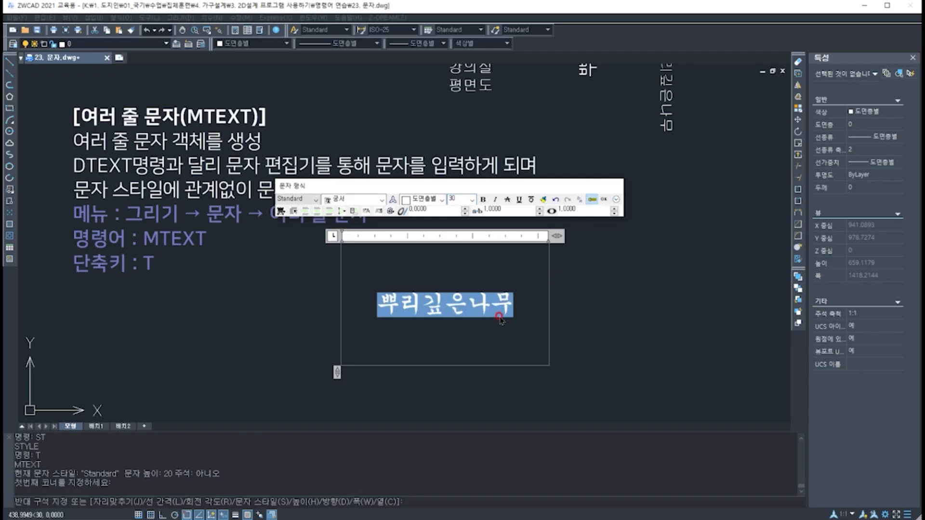
- Try adding blank lines after 뿌리깊은나무 in the text box, then delete them again
left_click(520, 280)
key("Return")
key("Return")
key("Return")
key("Return")
key("Return")
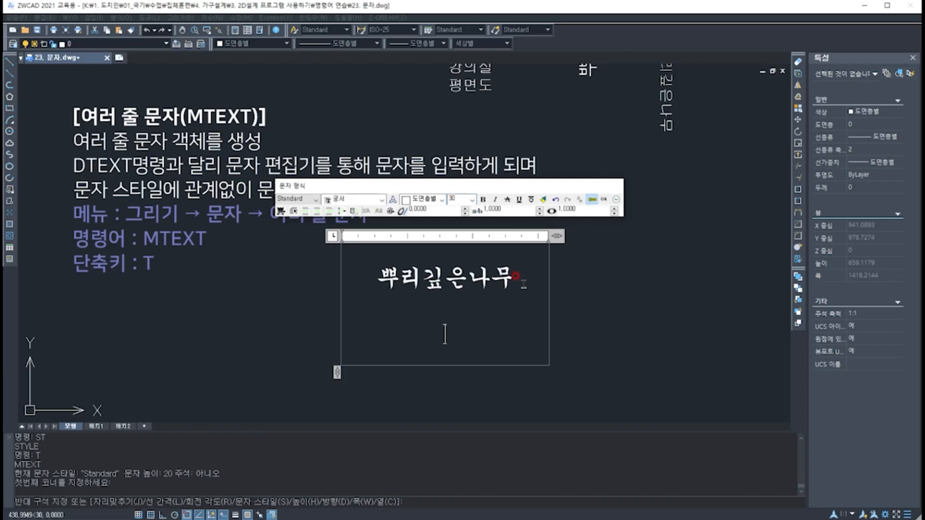
key("Return")
key("Return")
key("Return")
key("Return")
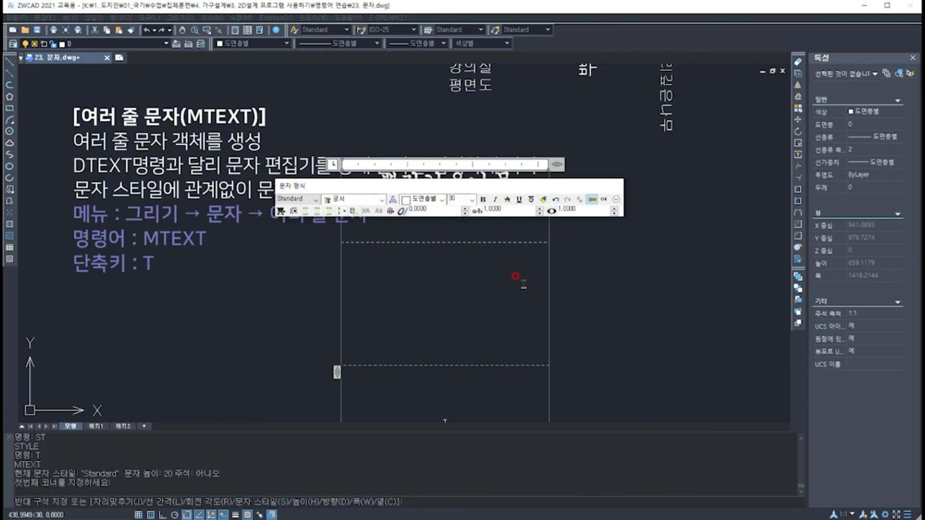
key("BackSpace")
key("BackSpace")
key("BackSpace")
key("BackSpace")
key("BackSpace")
key("BackSpace")
key("BackSpace")
key("BackSpace")
key("BackSpace")
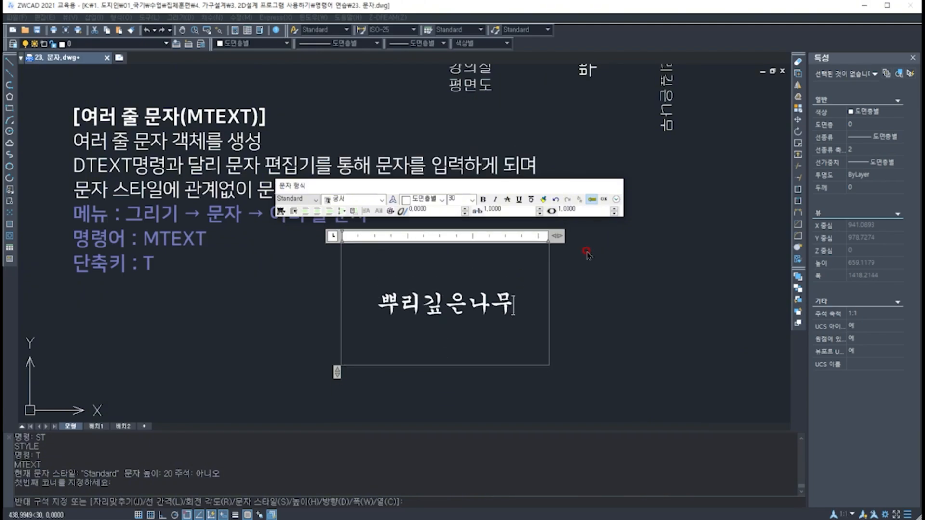
- Finish the multiline text, reopen it for editing and change the font of 뿌리깊은나무 to 나눔명조 옛한글
left_click(605, 200)
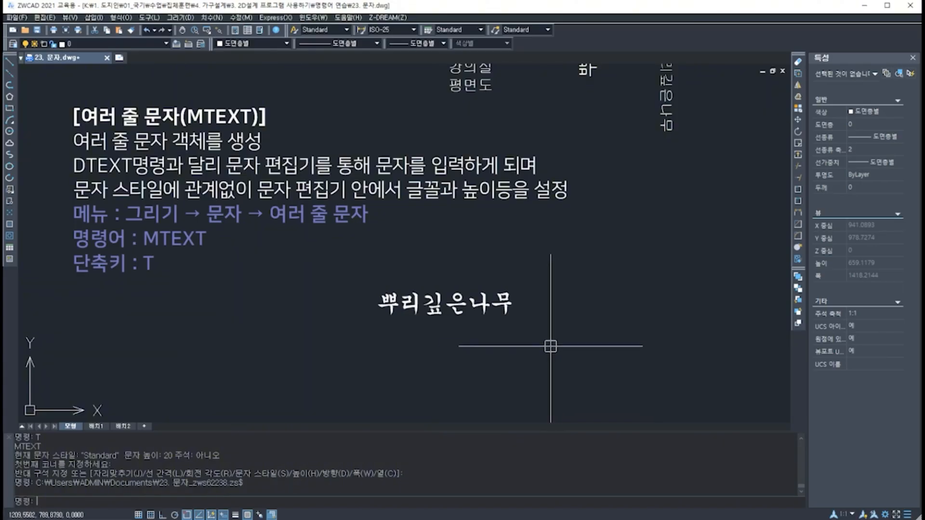
double_click(450, 308)
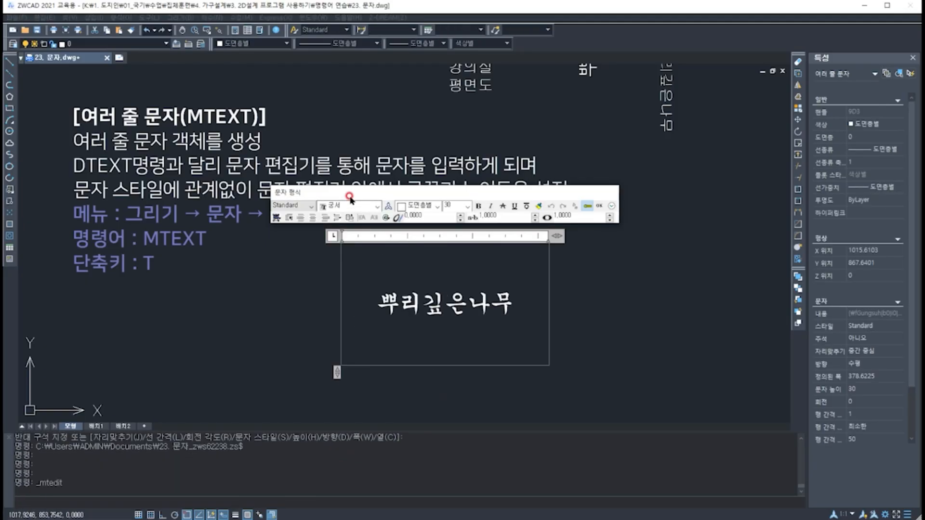
left_click_drag(495, 308, 330, 302)
left_click(509, 306)
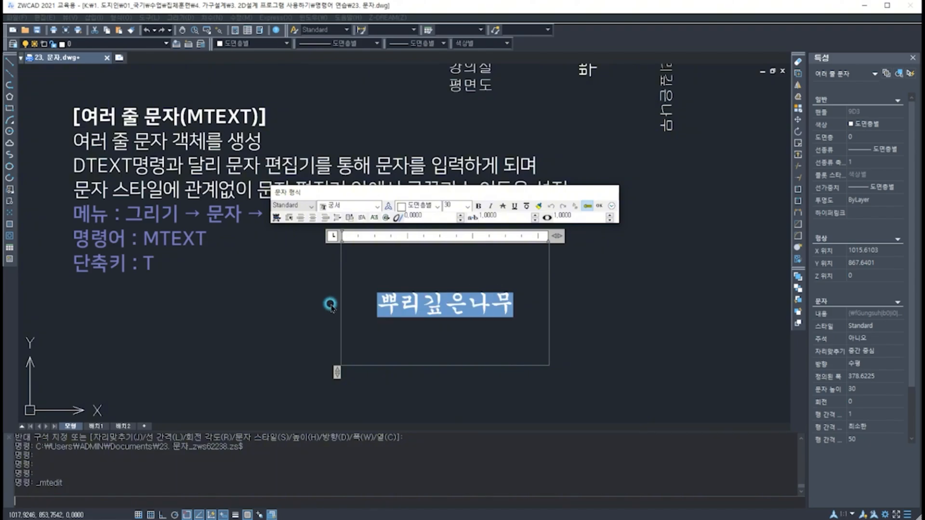
left_click(420, 296)
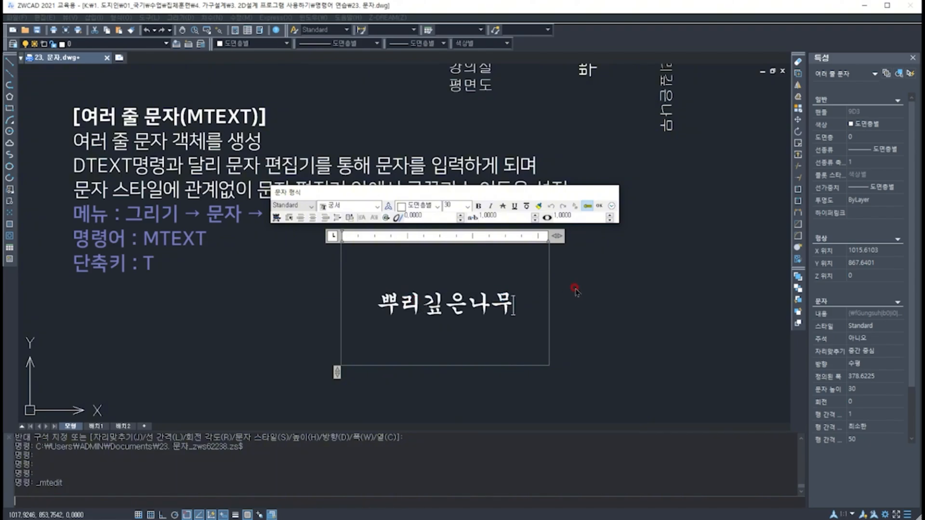
left_click_drag(512, 299, 336, 266)
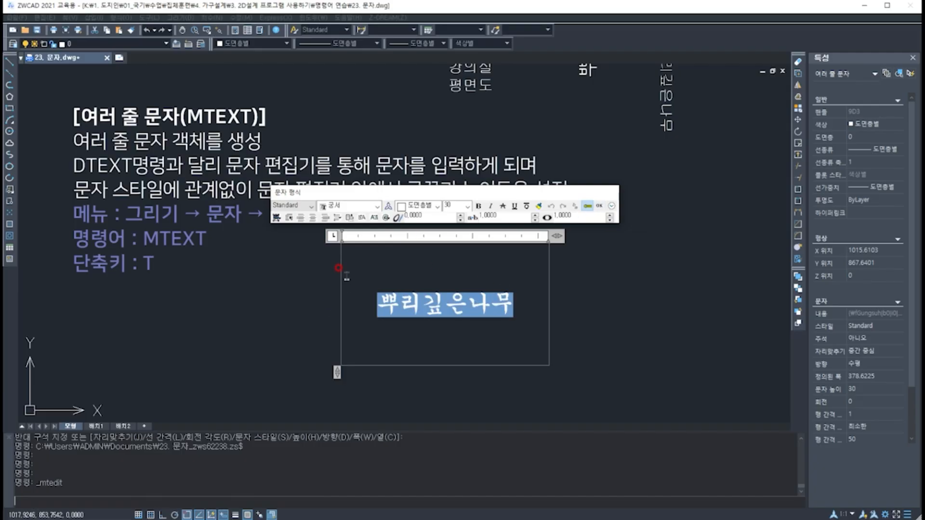
left_click(371, 206)
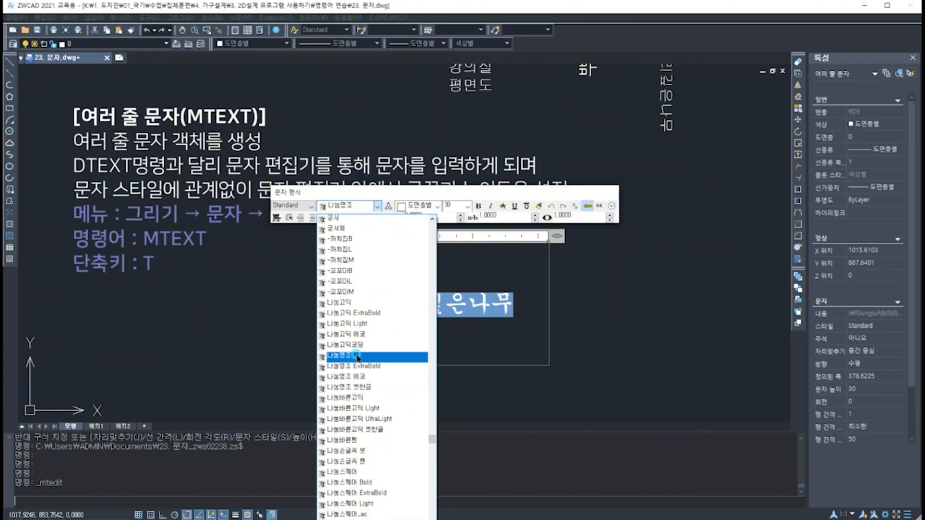
left_click(354, 388)
left_click(599, 206)
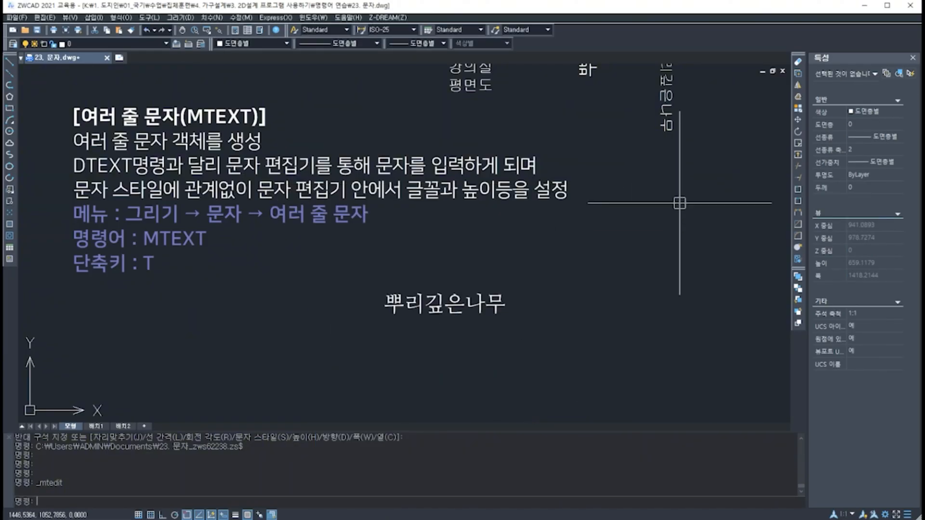
- Examine the single-line justification example with its horizontal line and the grips of the multiline text 뿌리깊은나무
mouse_move(582, 219)
middle_mouse_down()
mouse_move(471, 186)
mouse_move(458, 201)
middle_mouse_up()
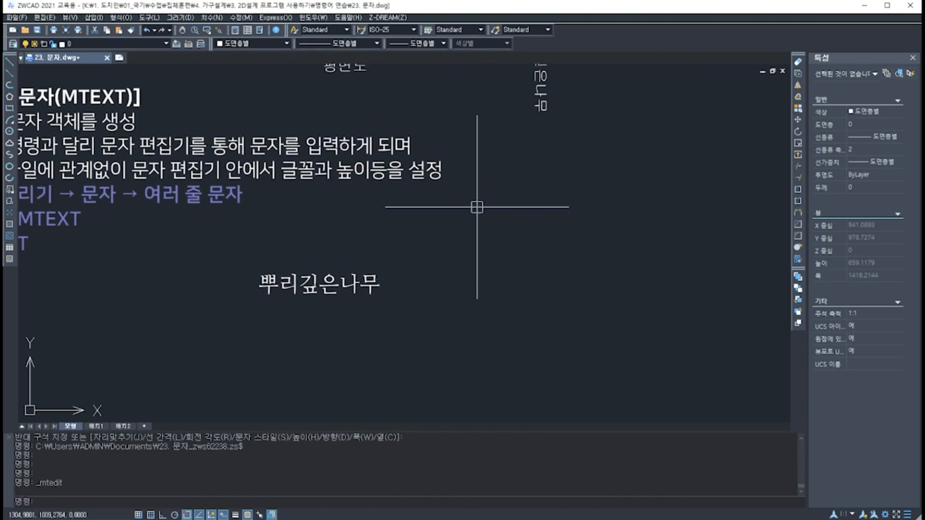
mouse_move(649, 109)
middle_mouse_down()
mouse_move(622, 137)
mouse_move(606, 289)
mouse_move(476, 396)
mouse_move(390, 392)
middle_mouse_up()
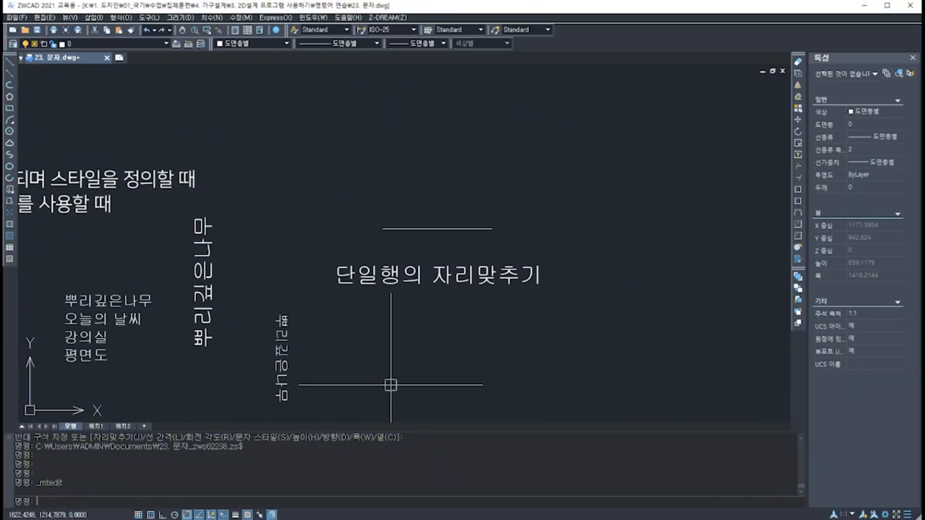
scroll(417, 272, "up", 5)
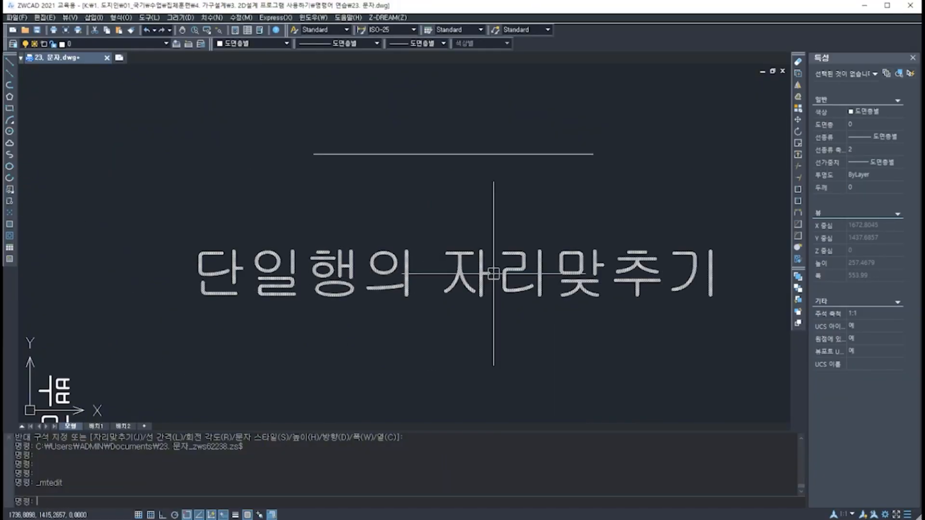
middle_click_drag(490, 268, 444, 326)
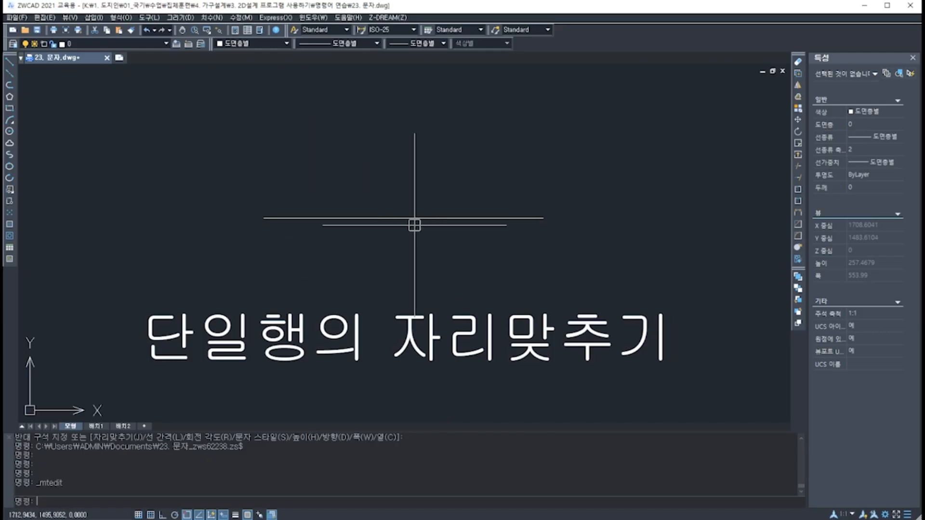
scroll(465, 170, "down", 2)
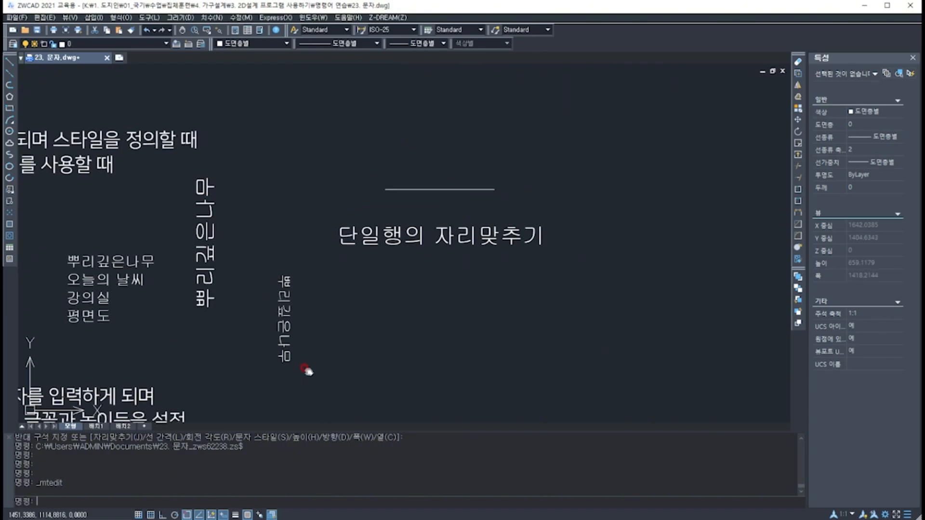
middle_click_drag(306, 372, 601, 97)
scroll(363, 258, "up", 2)
left_click(363, 256)
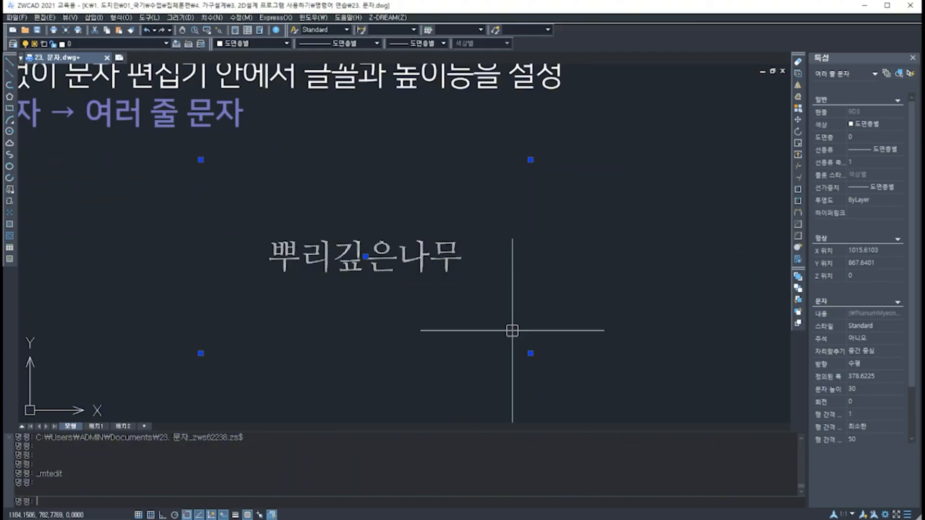
scroll(342, 336, "down", 8)
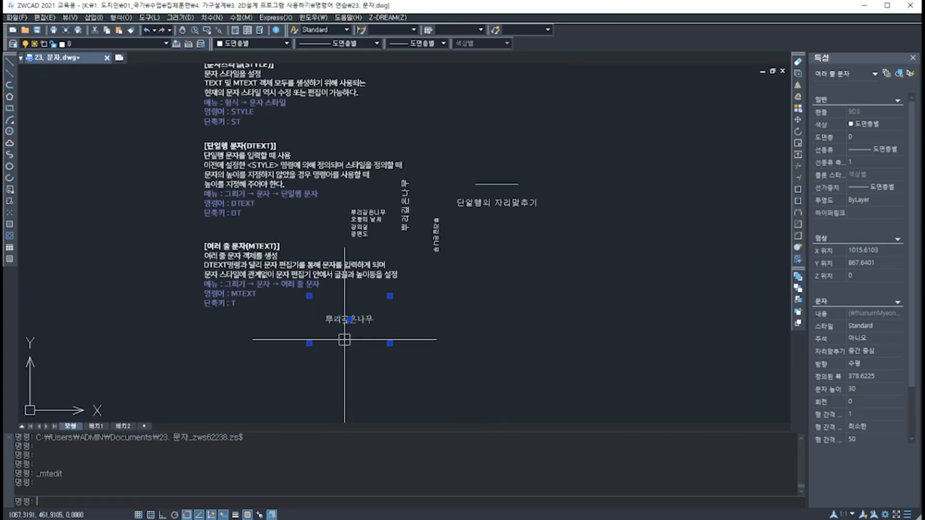
scroll(447, 249, "up", 9)
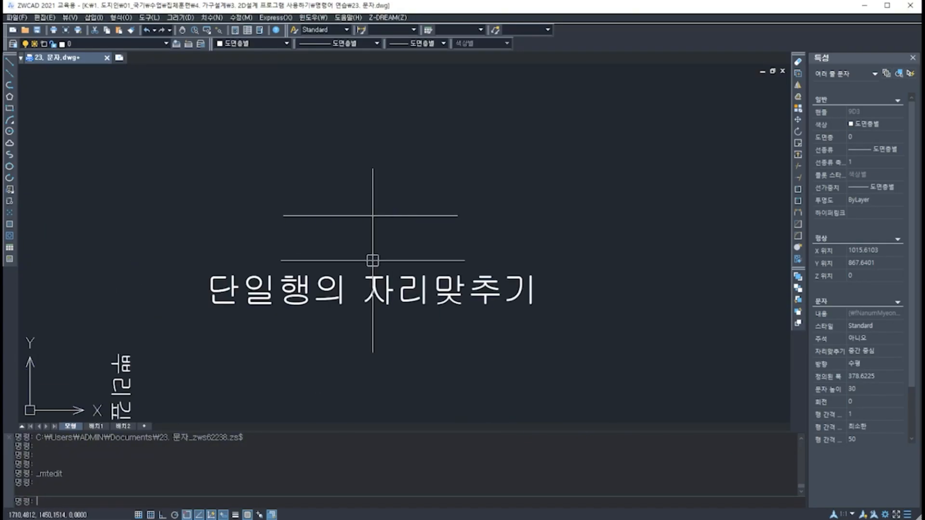
mouse_move(373, 261)
middle_mouse_down()
mouse_move(409, 244)
mouse_move(431, 290)
middle_mouse_up()
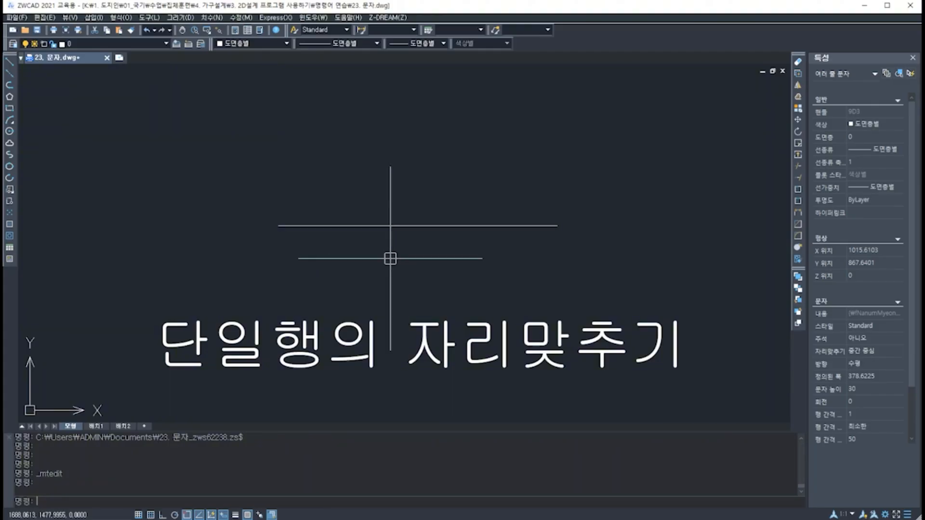
key("Escape")
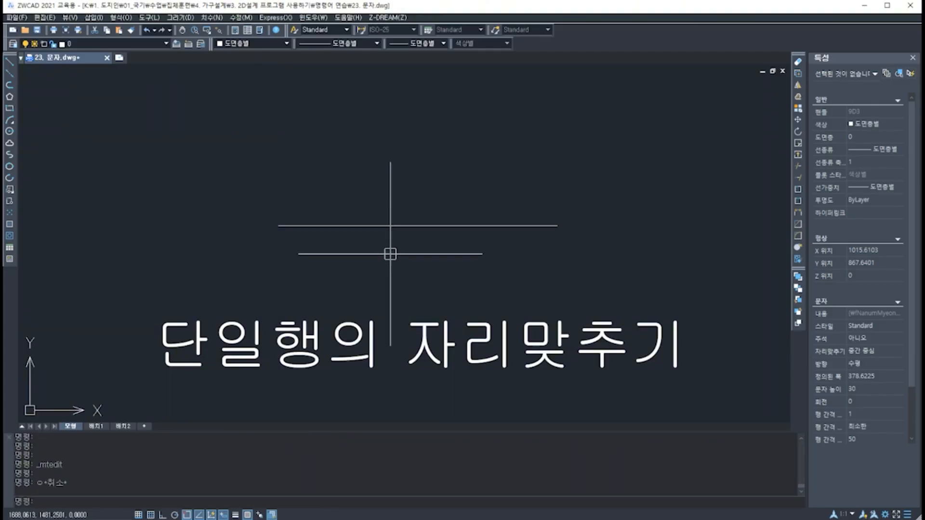
- Start single-line text at the horizontal line's left endpoint with a height of 30 and a rotation angle of 0
type("DT")
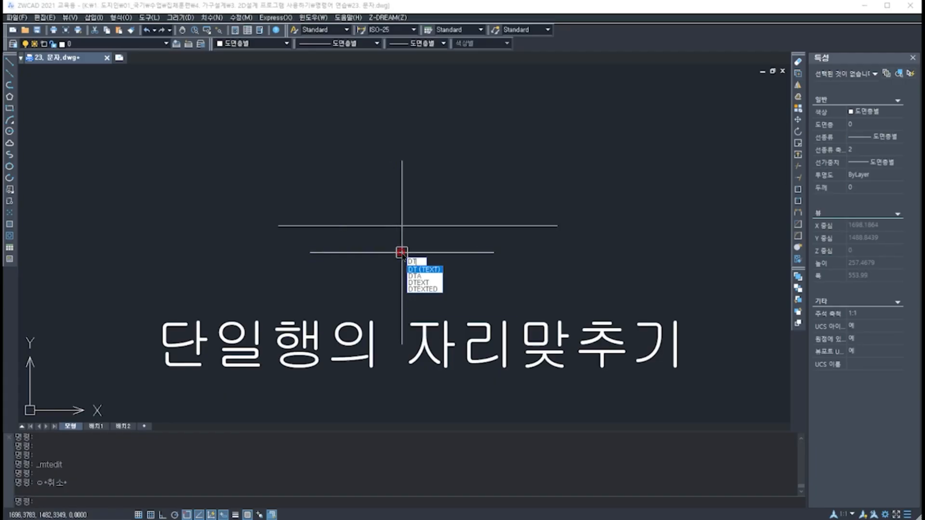
key("Return")
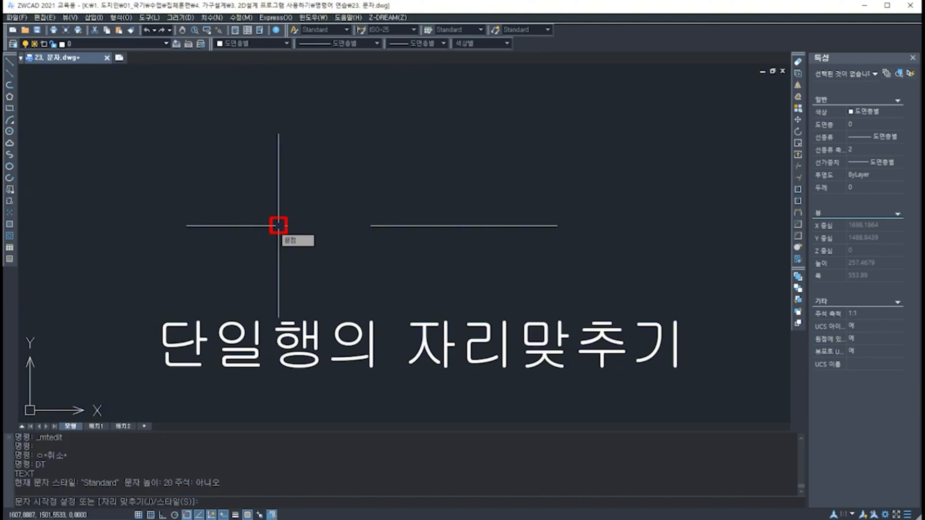
left_click(279, 225)
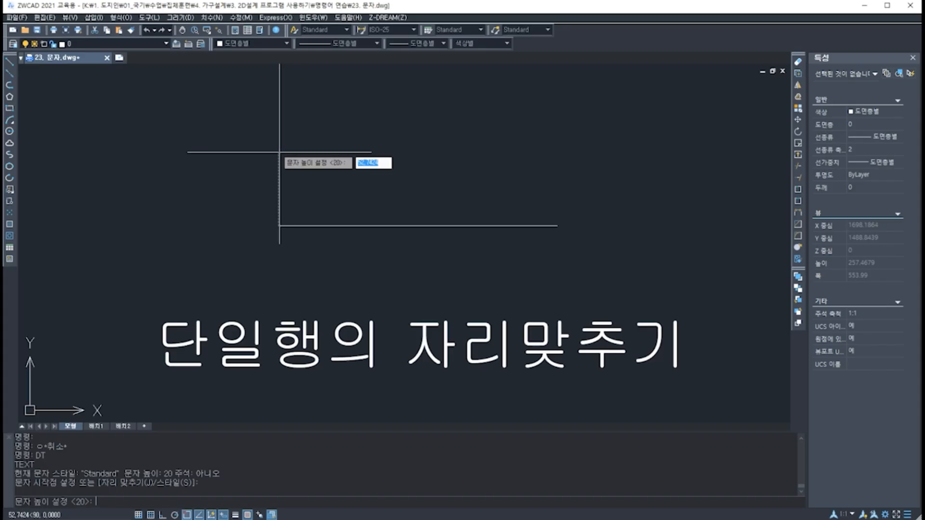
type("3")
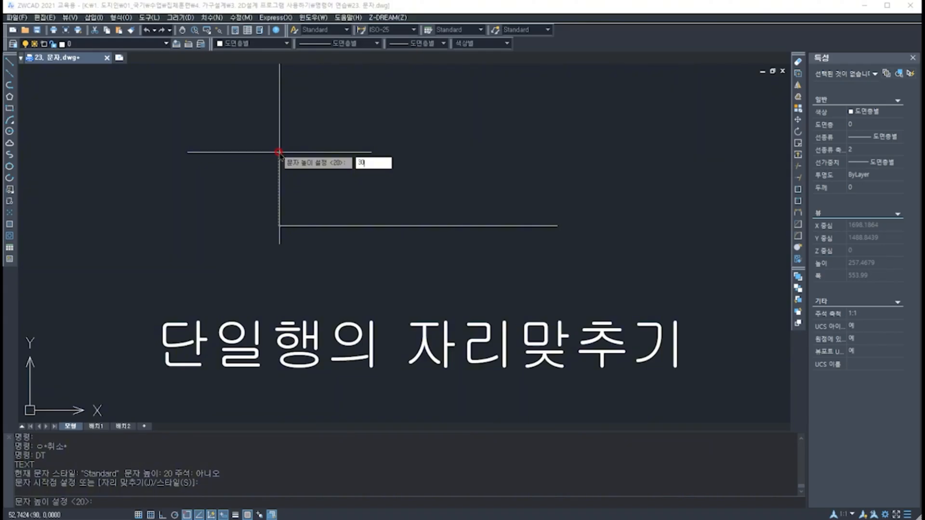
type("0")
key("Return")
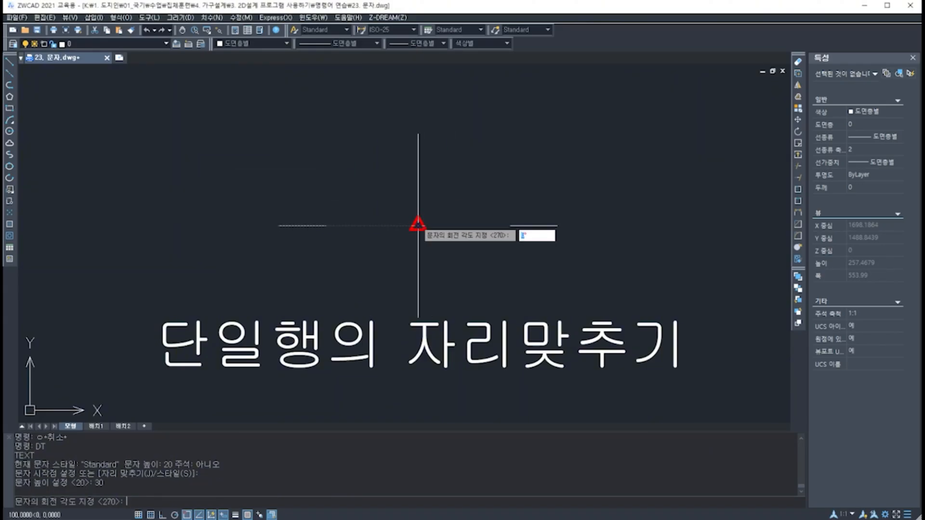
left_click(418, 225)
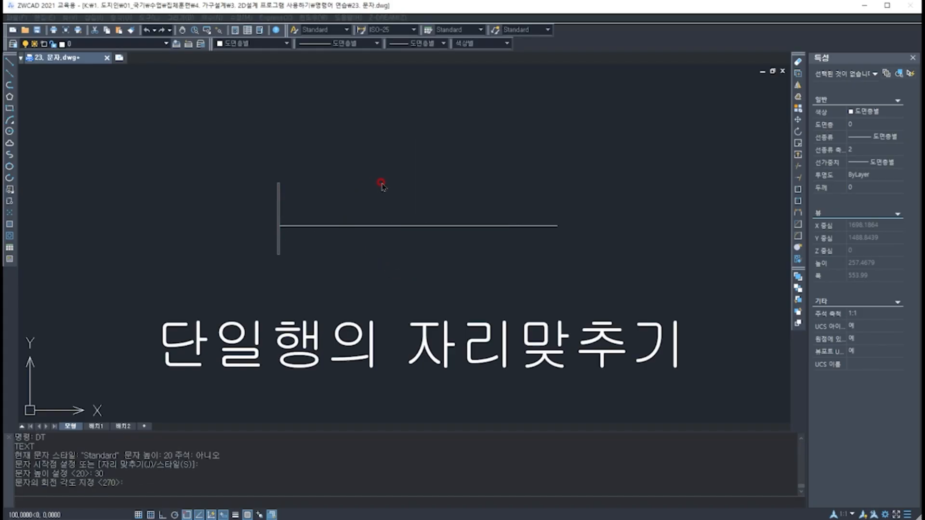
type("0")
key("Return")
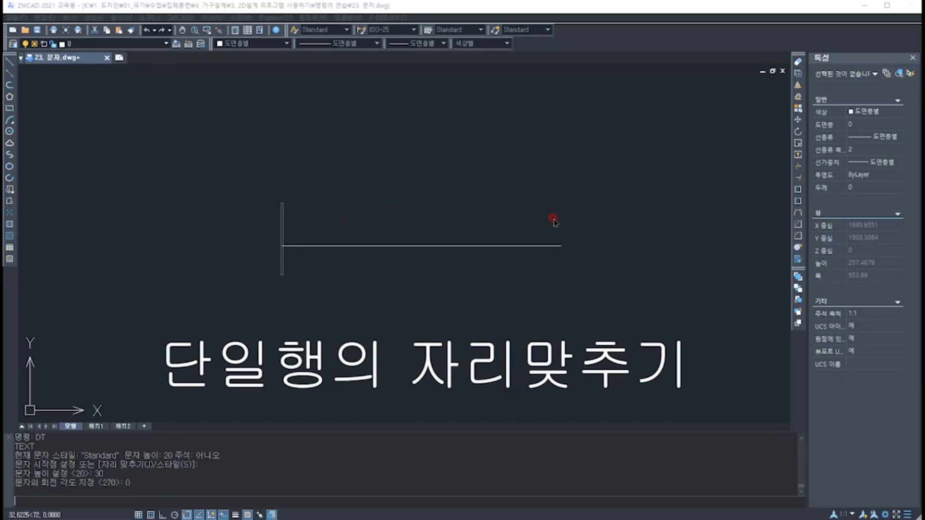
- Enter 뿌리깊은나무 as the text content and finish the single-line text
type("q")
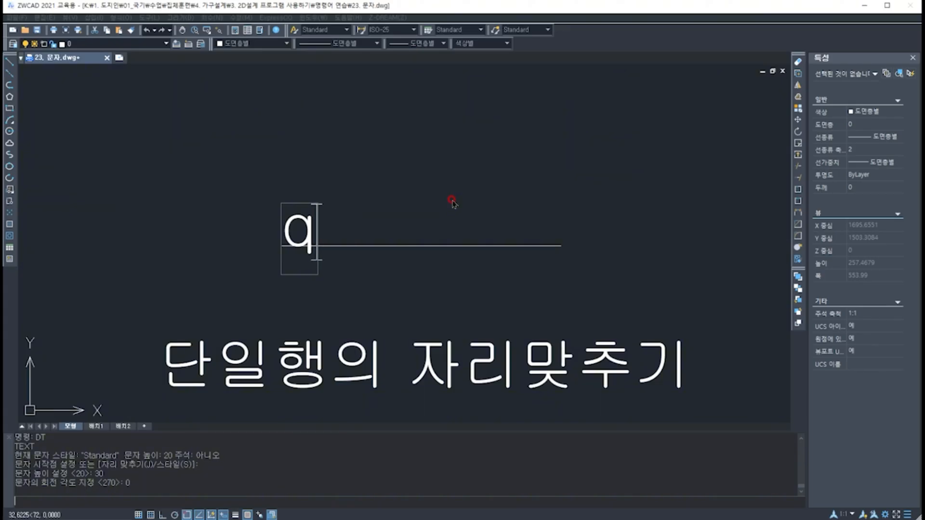
key("BackSpace")
type("뿌리깊으")
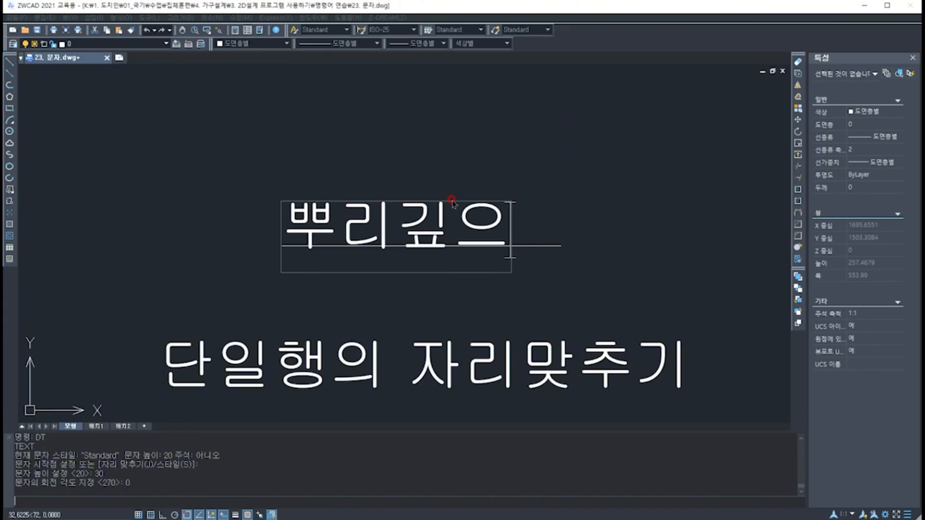
type("은나무")
key("Return")
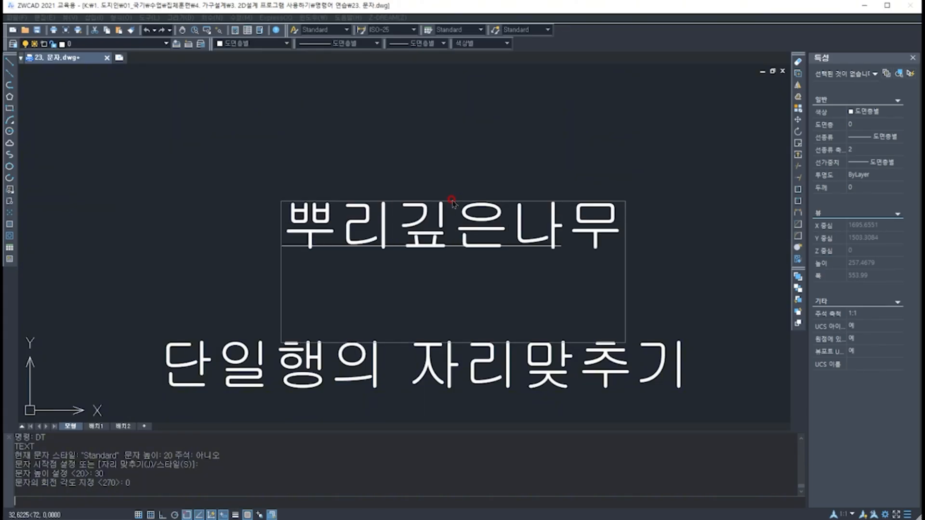
key("Return")
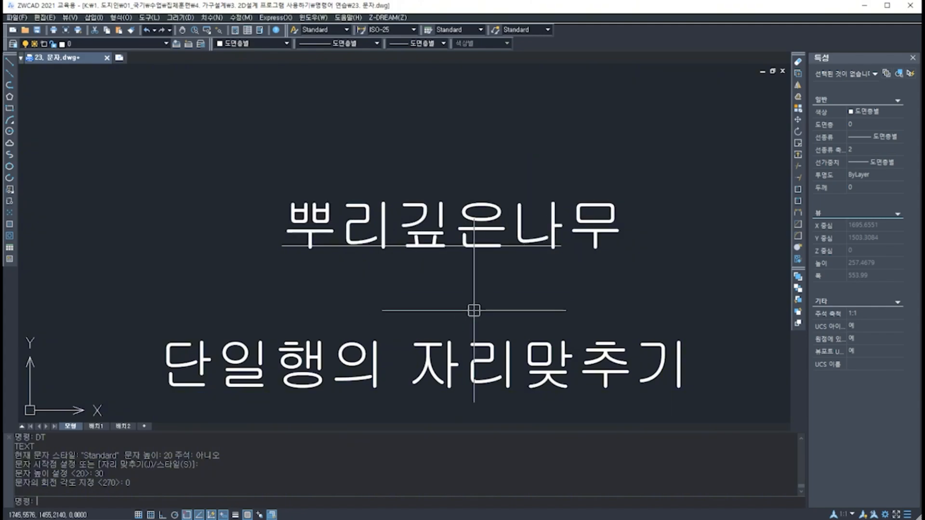
- Set the justification of the single-line text 뿌리깊은나무 to 중심 (center)
left_click(487, 236)
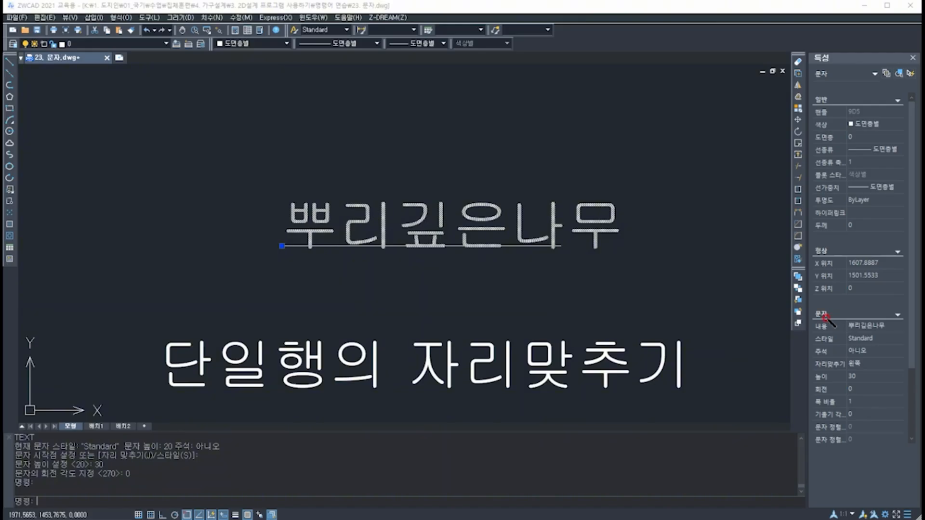
mouse_move(812, 320)
left_mouse_down()
mouse_move(835, 319)
mouse_move(811, 303)
mouse_move(812, 318)
left_mouse_up()
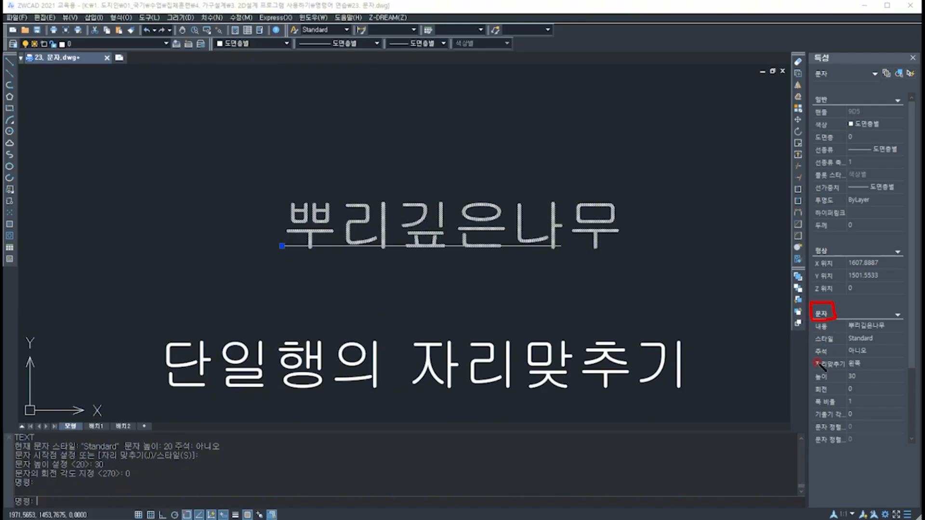
left_click_drag(812, 371, 844, 369)
left_click(503, 241)
left_click(864, 365)
left_click(864, 365)
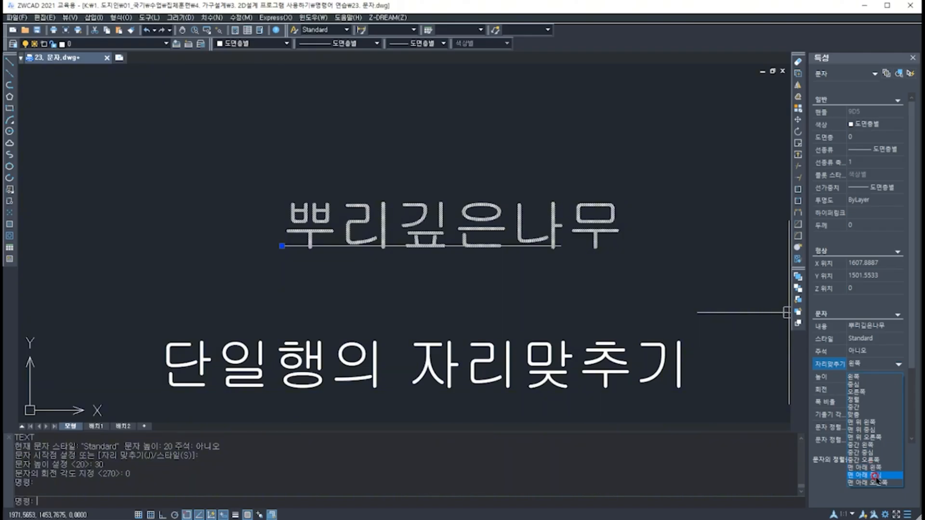
left_click(855, 384)
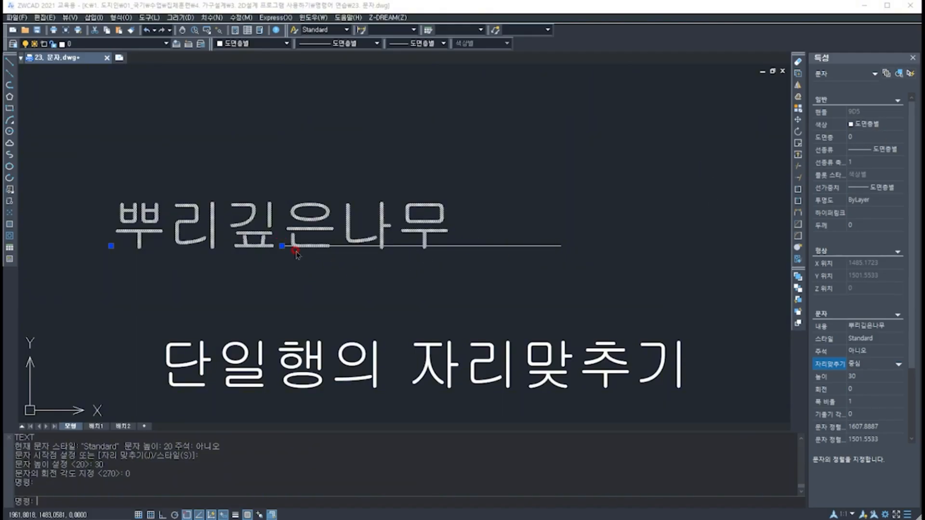
- Move the text's center alignment point from the line's left endpoint to its midpoint
left_click(282, 246)
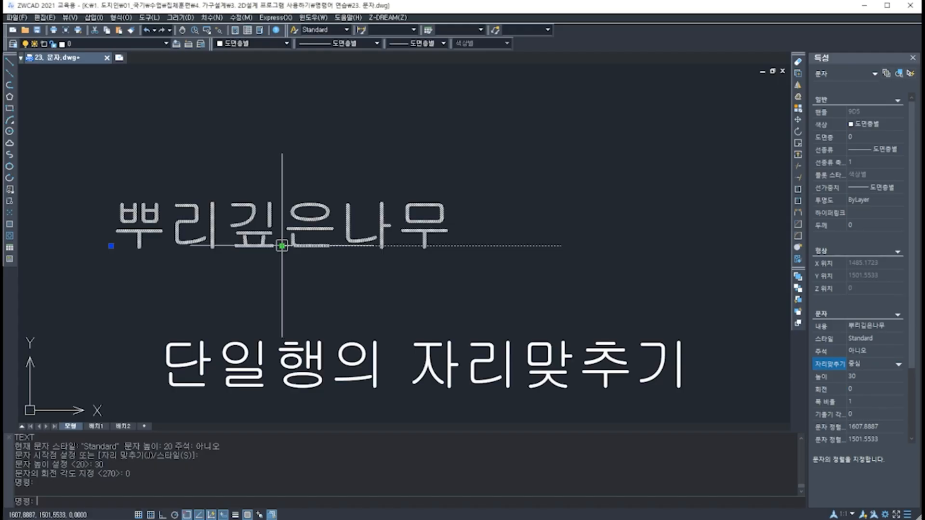
left_click(282, 246)
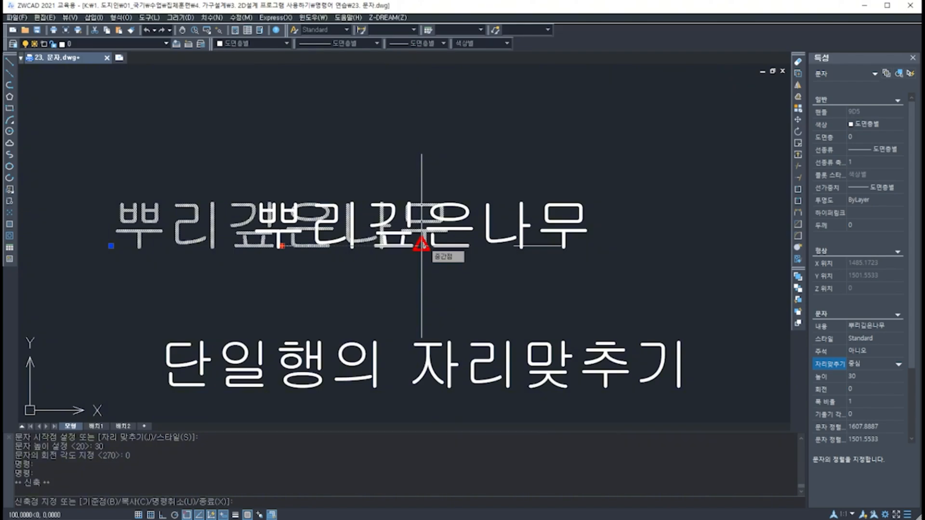
left_click(421, 245)
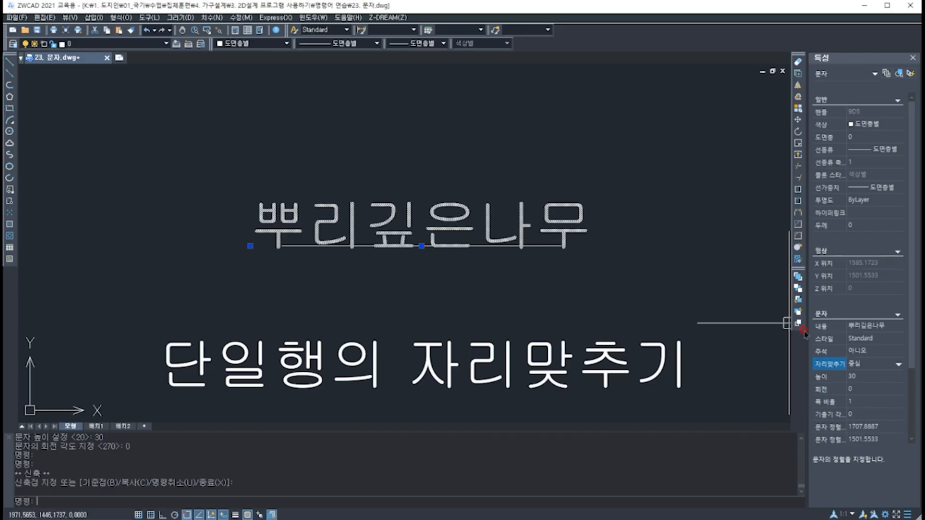
- Change the justification of 뿌리깊은나무 to 오른쪽 (right) and move its alignment point to the line's right endpoint
left_click(860, 365)
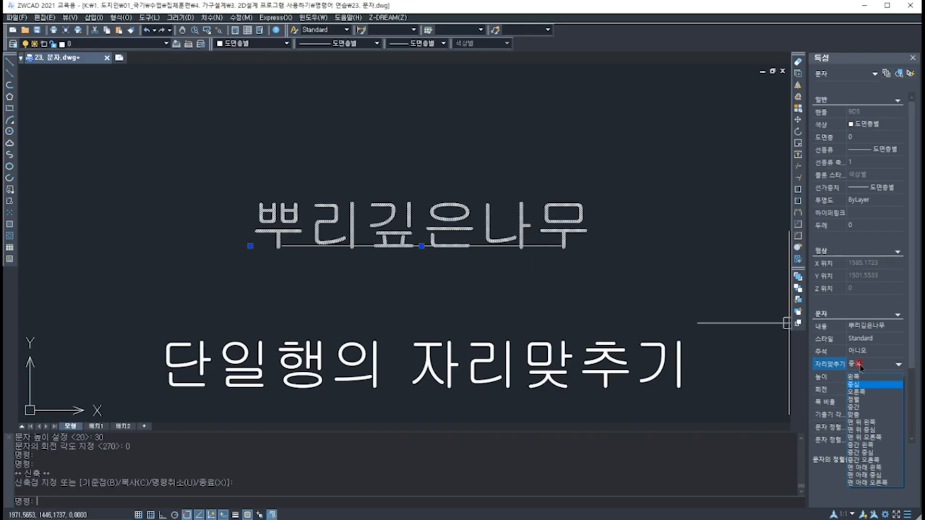
left_click(871, 393)
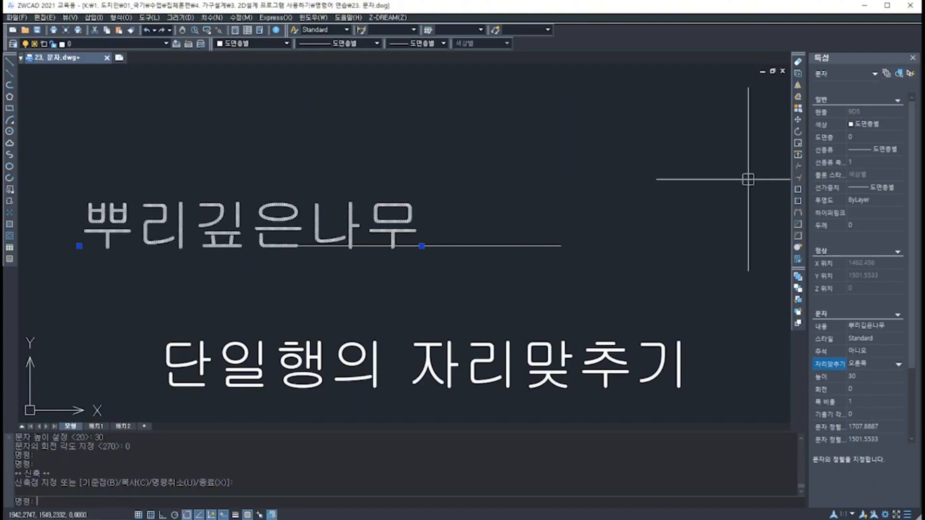
key("ctrl+2")
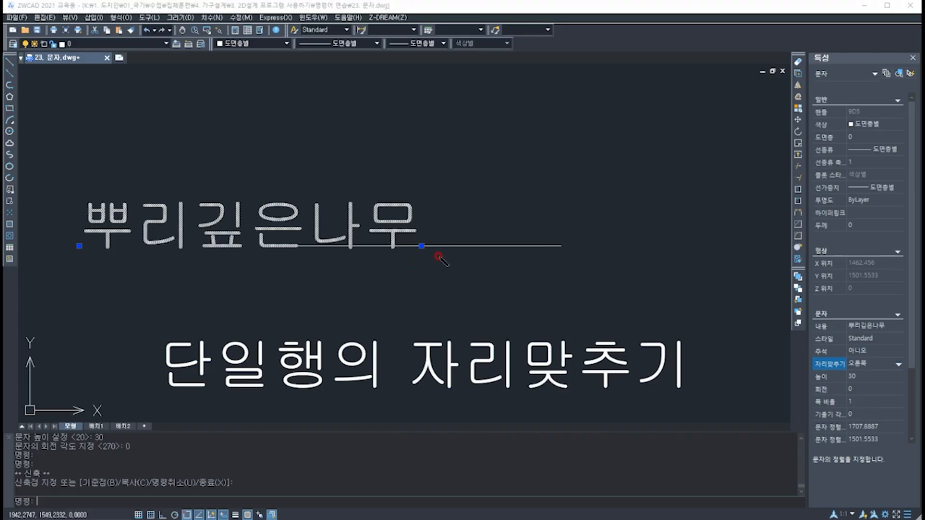
mouse_move(427, 253)
left_mouse_down()
mouse_move(417, 236)
mouse_move(429, 264)
left_mouse_up()
left_click(422, 246)
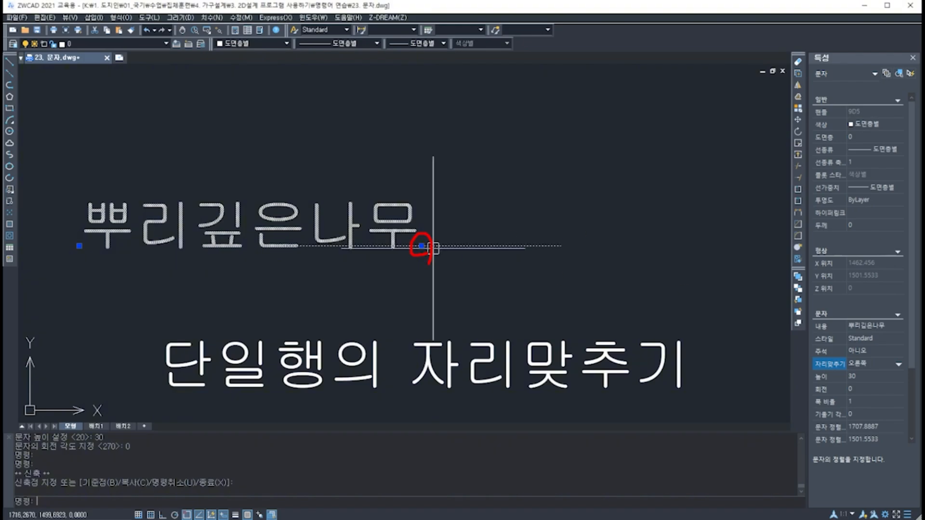
left_click(560, 246)
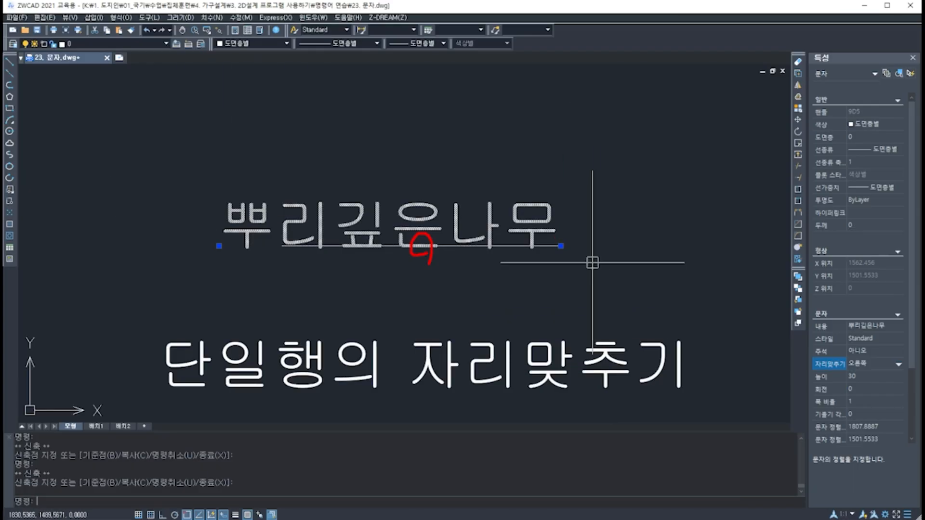
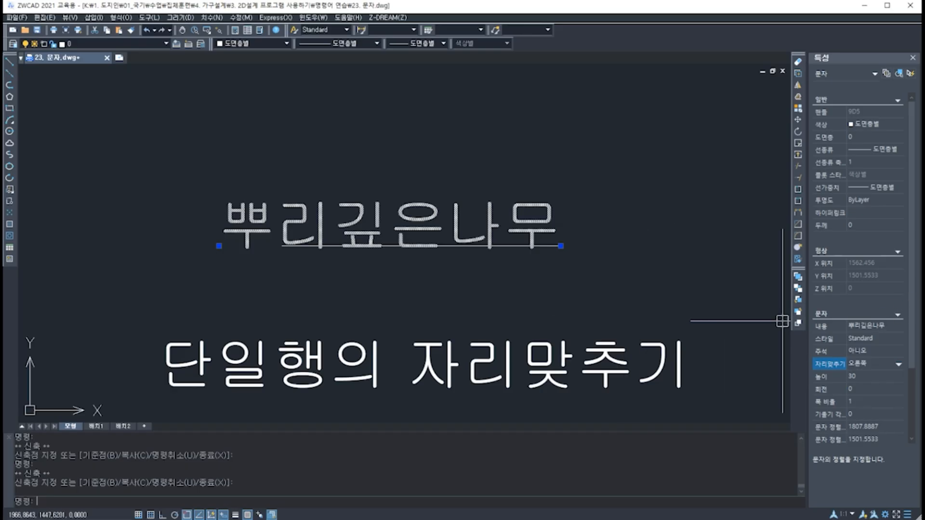
key("Escape")
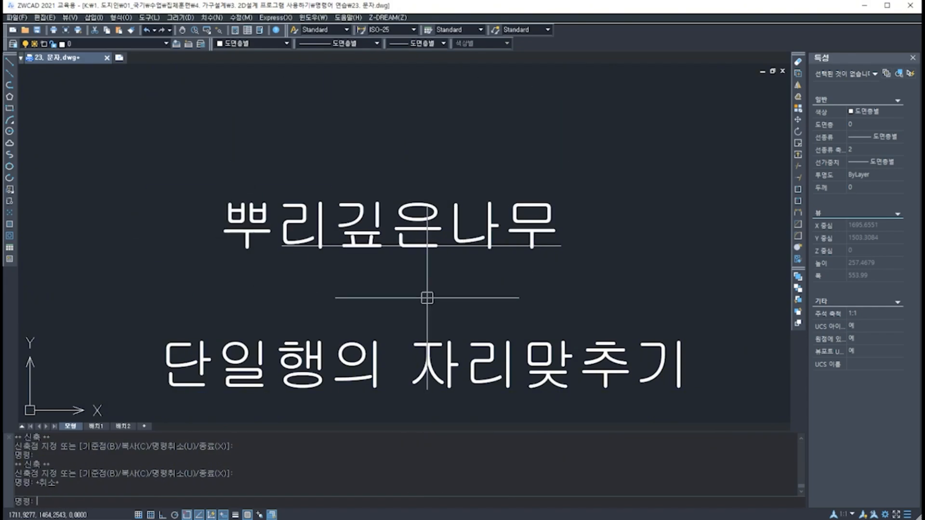
scroll(427, 298, "down", 2)
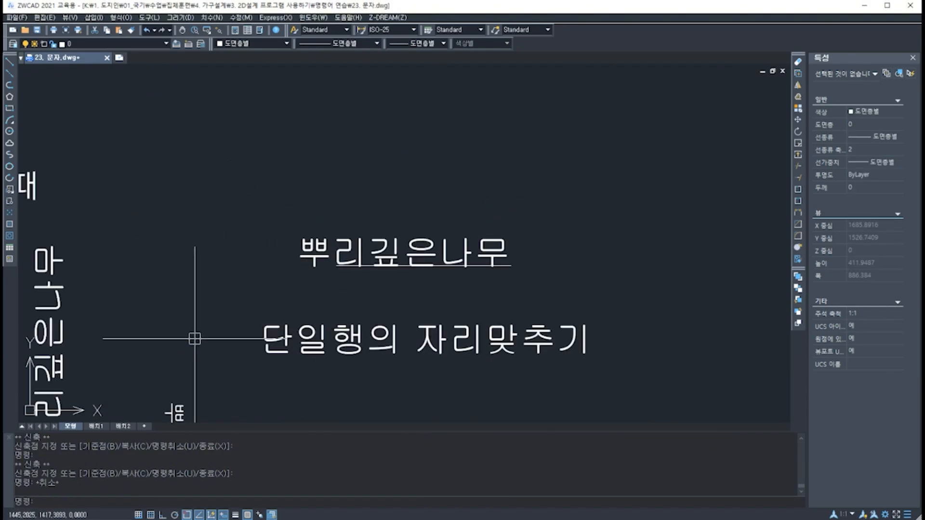
middle_click_drag(191, 390, 776, 264)
mouse_move(256, 321)
middle_mouse_down()
mouse_move(567, 115)
mouse_move(572, 50)
mouse_move(469, 50)
middle_mouse_up()
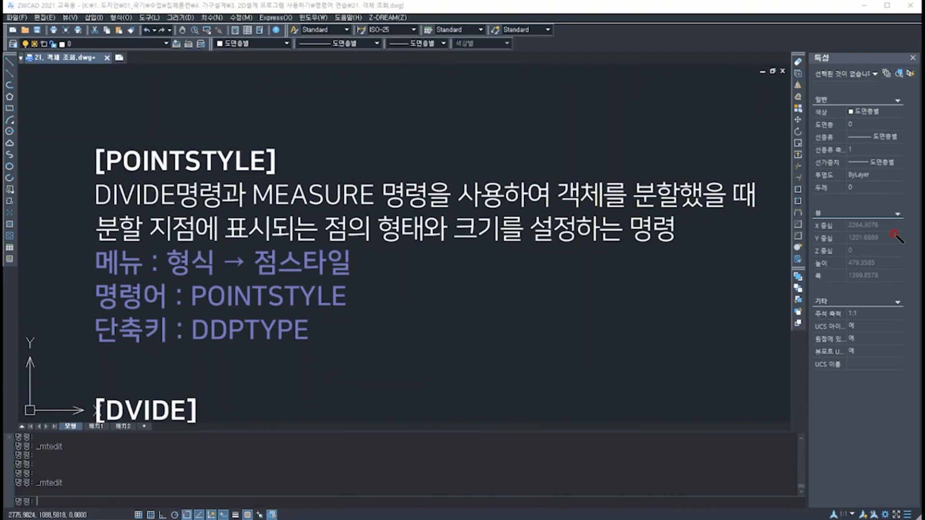
- Read the POINTSTYLE notes in 21. 객체 조회.dwg about setting the shape and size of points shown by DIVIDE and MEASURE
left_click_drag(107, 177, 283, 177)
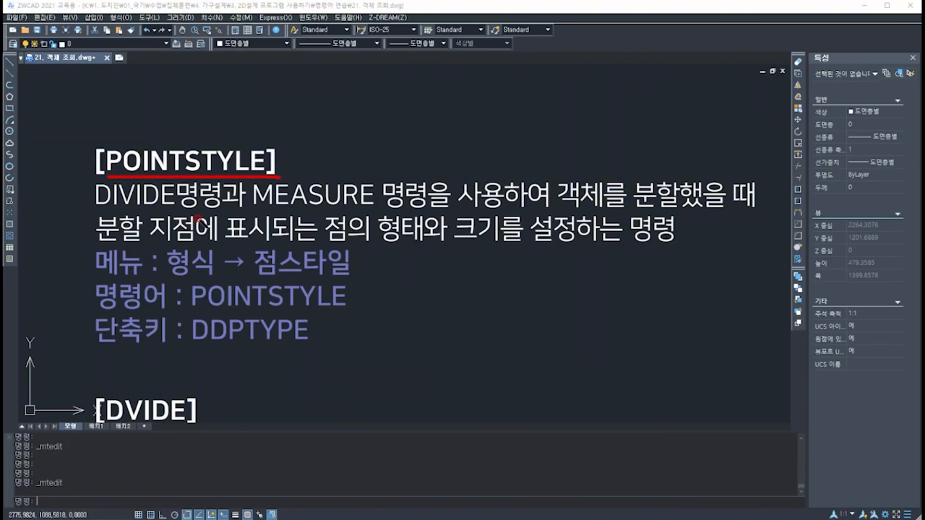
mouse_move(94, 209)
left_mouse_down()
mouse_move(219, 201)
mouse_move(426, 210)
left_mouse_up()
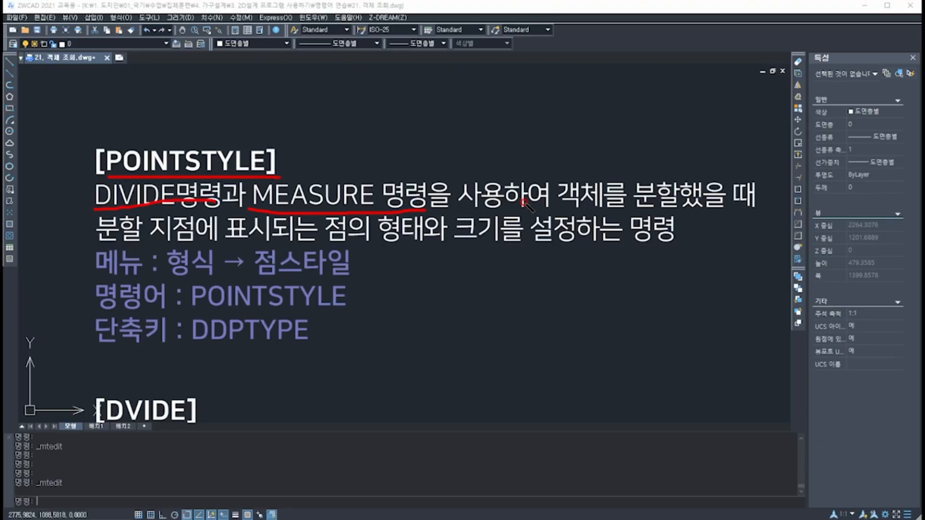
left_click_drag(562, 211, 755, 209)
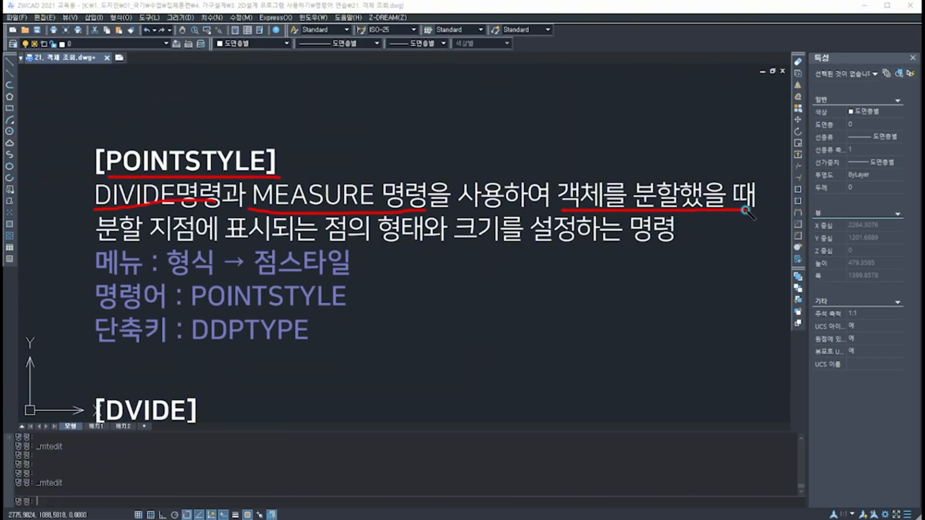
left_click_drag(227, 245, 291, 244)
mouse_move(370, 246)
left_mouse_down()
mouse_move(359, 247)
mouse_move(404, 197)
mouse_move(408, 244)
left_mouse_up()
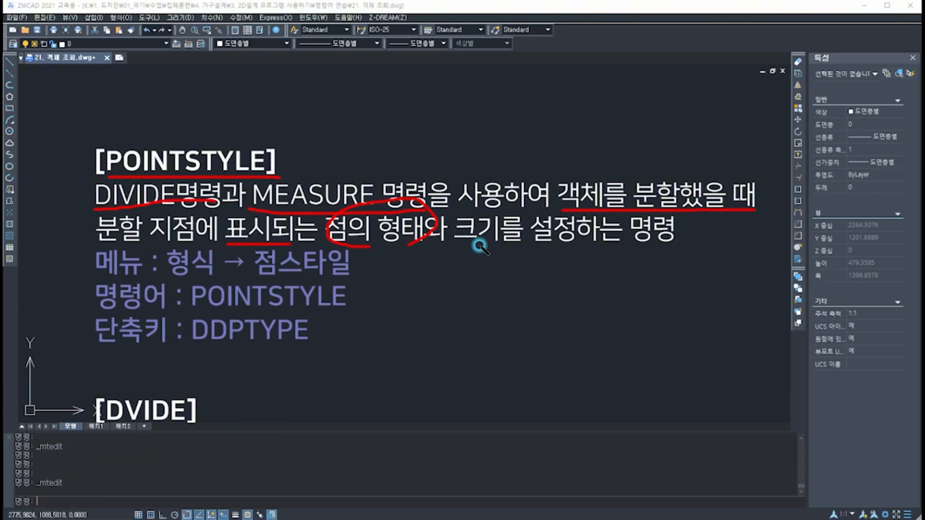
mouse_move(479, 207)
left_mouse_down()
mouse_move(460, 248)
mouse_move(677, 242)
left_mouse_up()
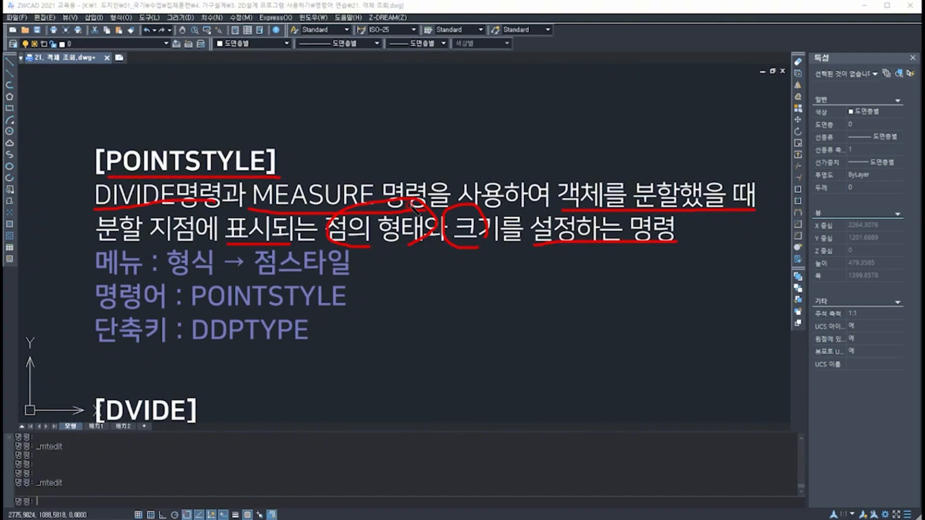
left_click_drag(386, 124, 608, 124)
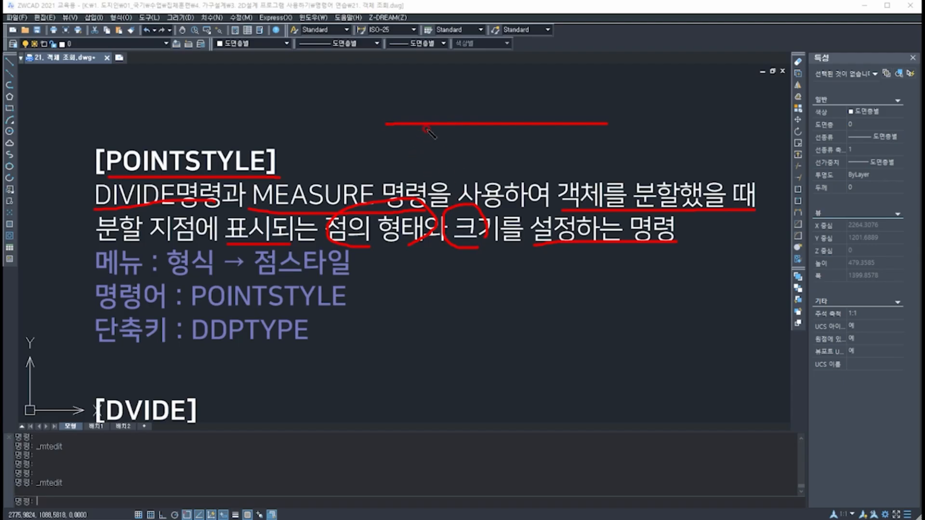
mouse_move(428, 128)
left_mouse_down()
mouse_move(429, 120)
mouse_move(561, 130)
left_mouse_up()
left_click(534, 194)
left_click(431, 157)
left_click(472, 157)
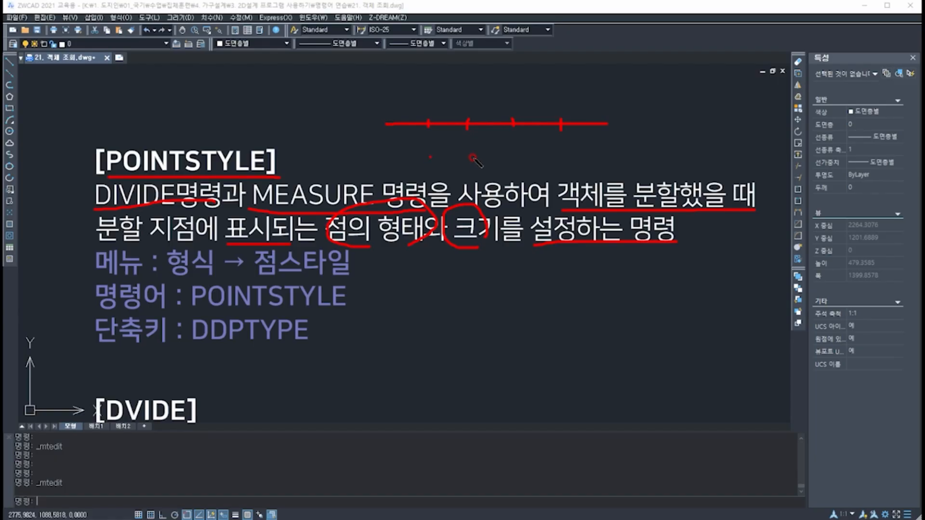
left_click(576, 157)
left_click(400, 167)
mouse_move(434, 153)
left_mouse_down()
mouse_move(422, 159)
mouse_move(434, 164)
mouse_move(423, 151)
mouse_move(429, 166)
left_mouse_up()
left_click_drag(391, 172, 412, 171)
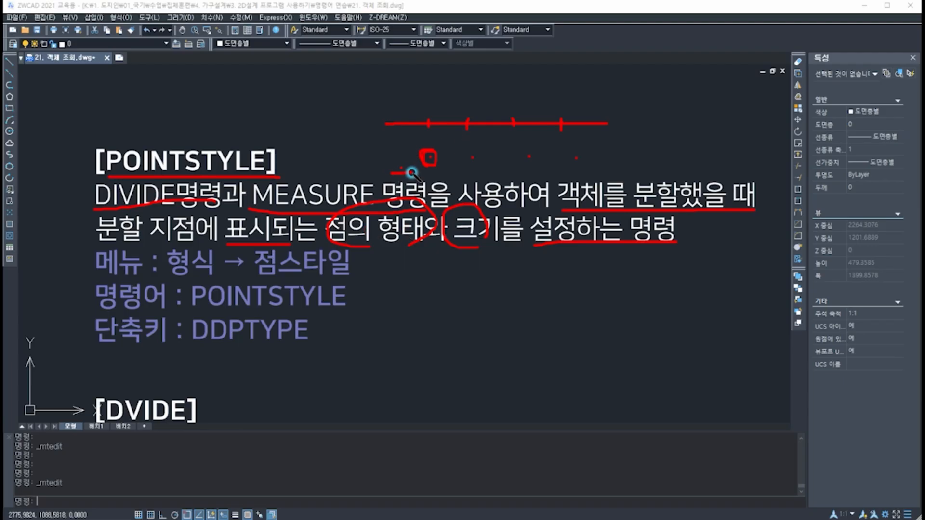
left_click_drag(468, 169, 582, 162)
key("Escape")
left_click(448, 390)
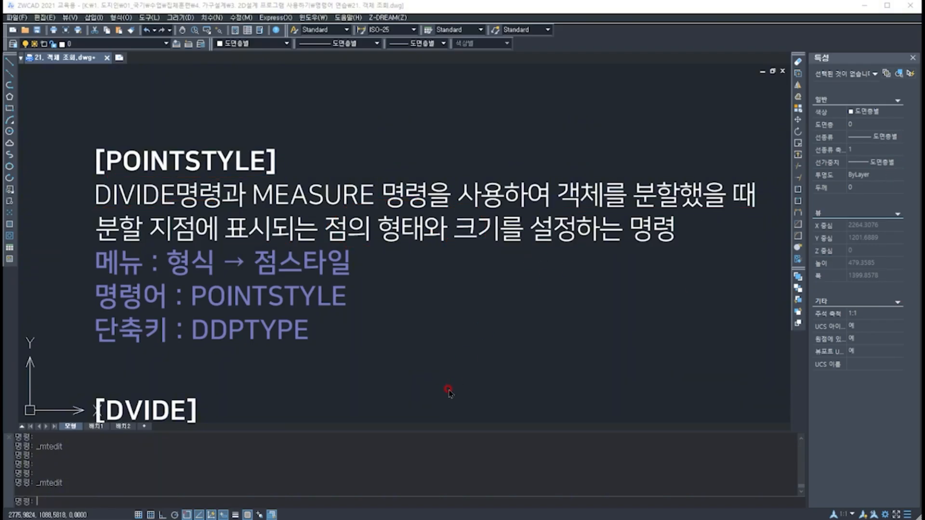
- Read the DIVIDE notes about splitting a selected object into a specified number of parts
mouse_move(389, 374)
middle_mouse_down()
mouse_move(402, 135)
mouse_move(383, 153)
middle_mouse_up()
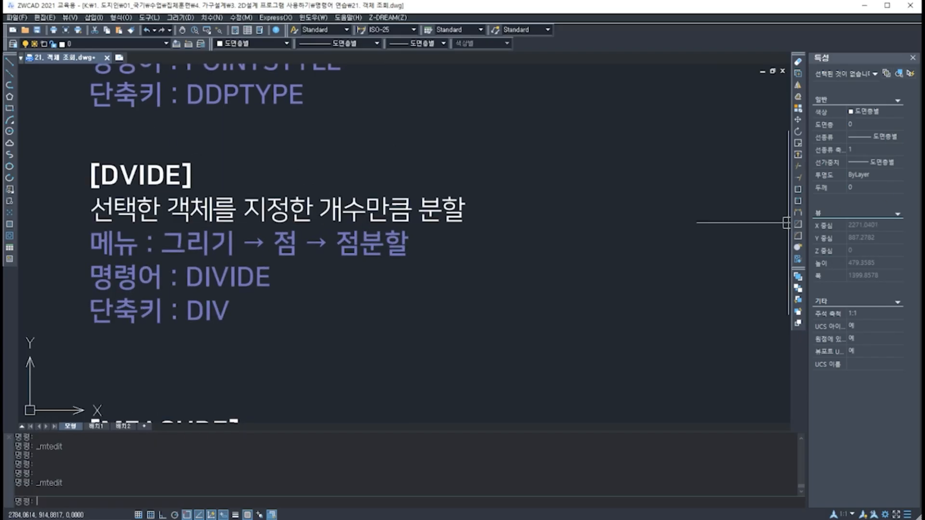
key("ctrl+alt+g")
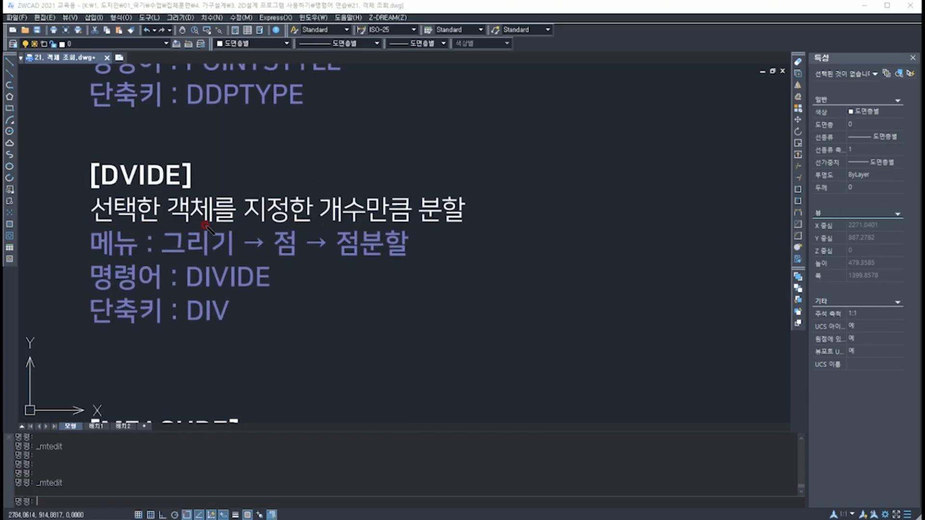
left_click_drag(243, 225, 461, 225)
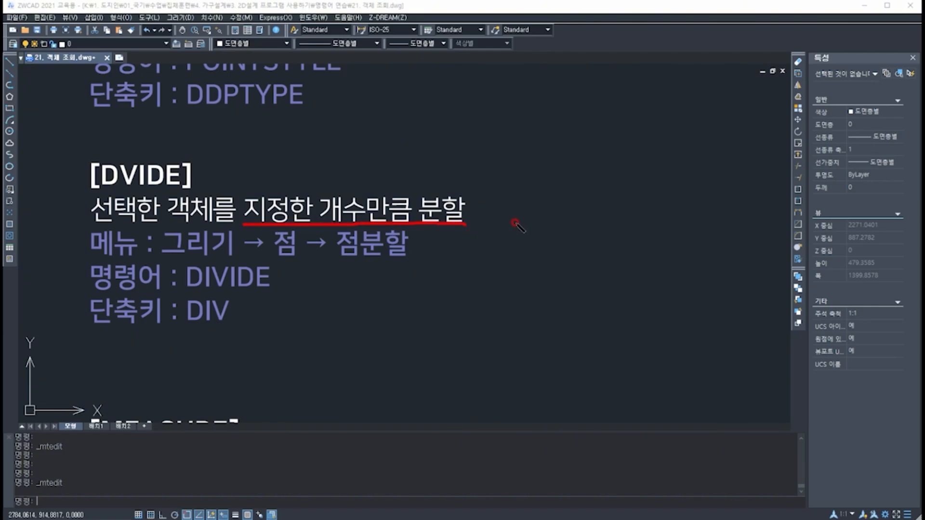
left_click_drag(512, 209, 696, 211)
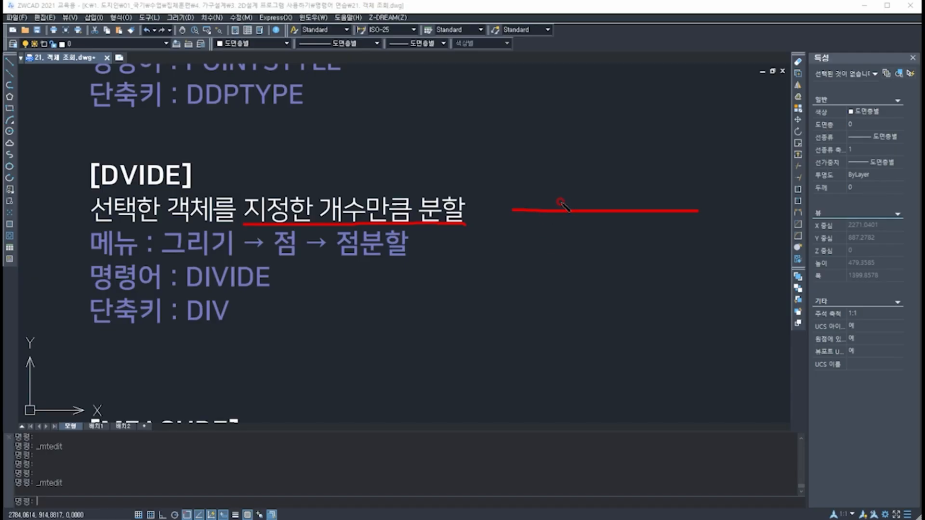
left_click_drag(560, 207, 560, 216)
left_click_drag(616, 206, 615, 222)
left_click_drag(664, 206, 665, 219)
key("Escape")
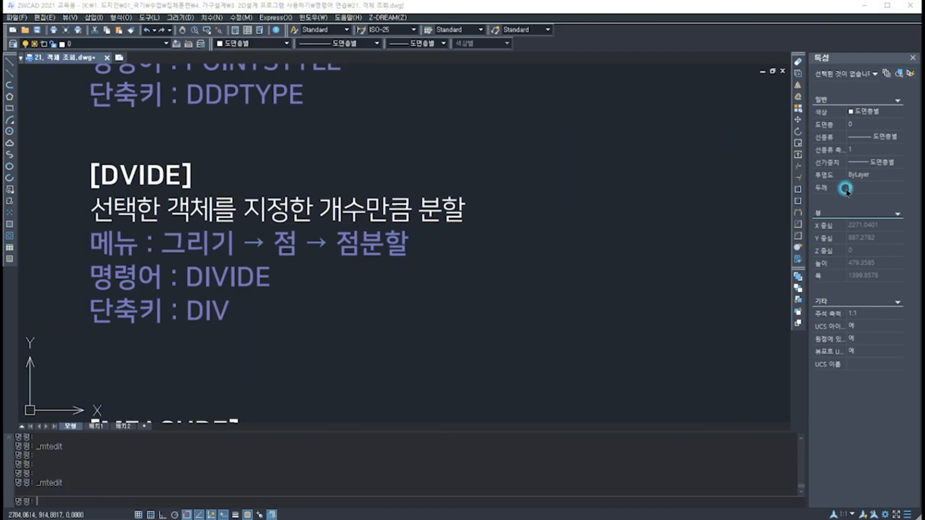
- Draw a horizontal line about 300 units long in the empty area beside the DIVIDE notes
type("l")
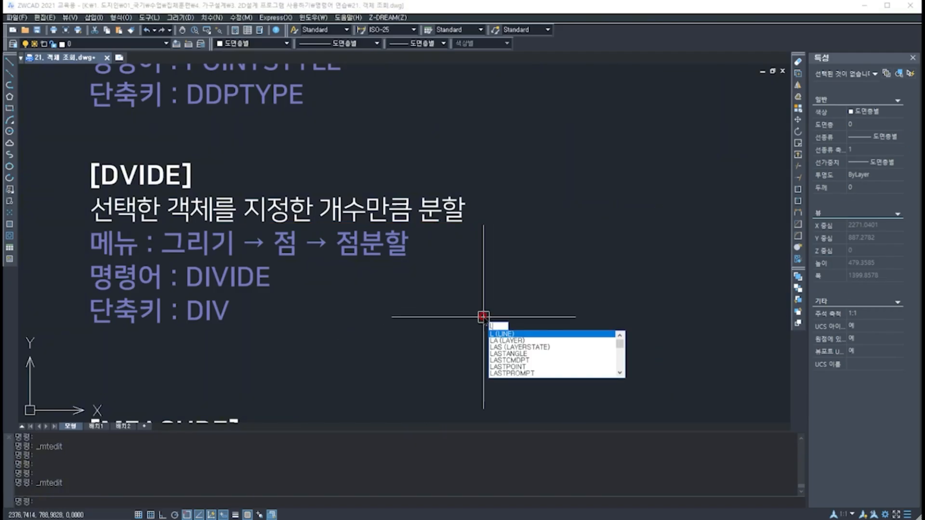
key("Return")
left_click(474, 305)
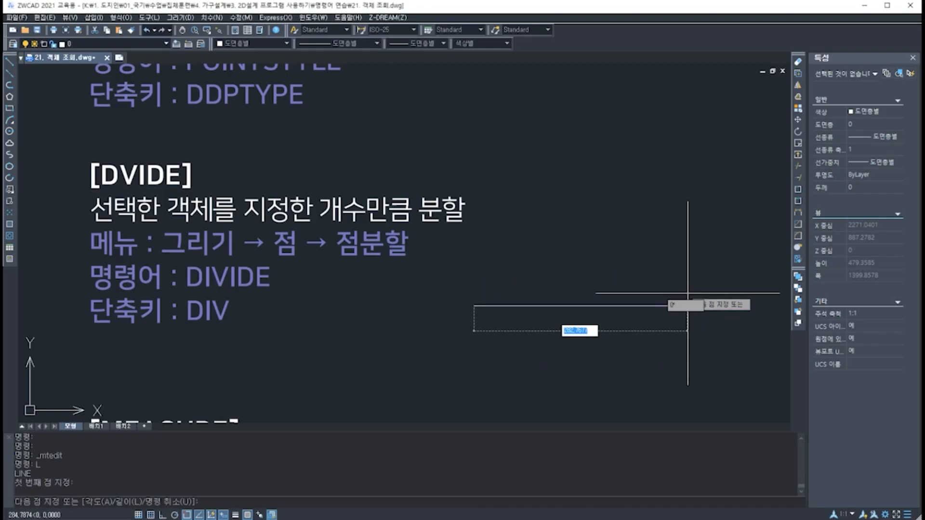
left_click(698, 305)
key("Return")
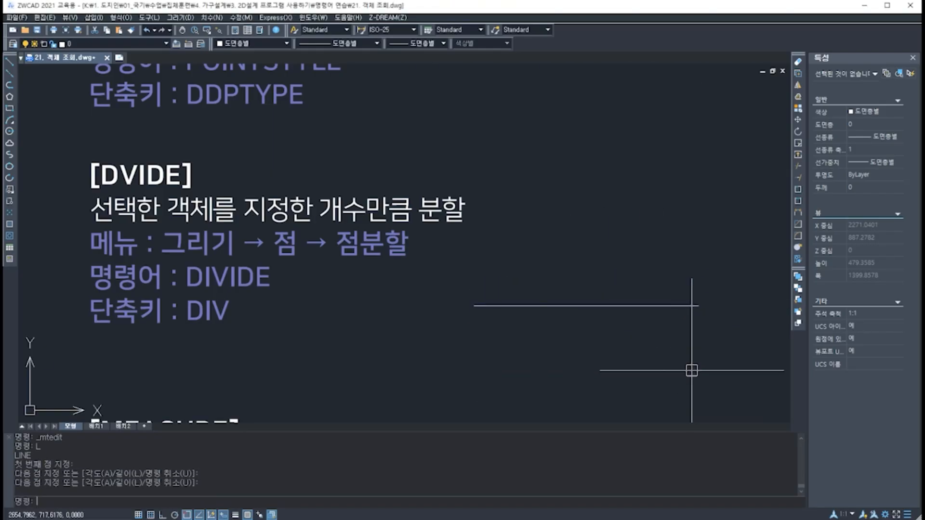
mouse_move(598, 369)
middle_mouse_down()
mouse_move(559, 331)
mouse_move(549, 342)
middle_mouse_up()
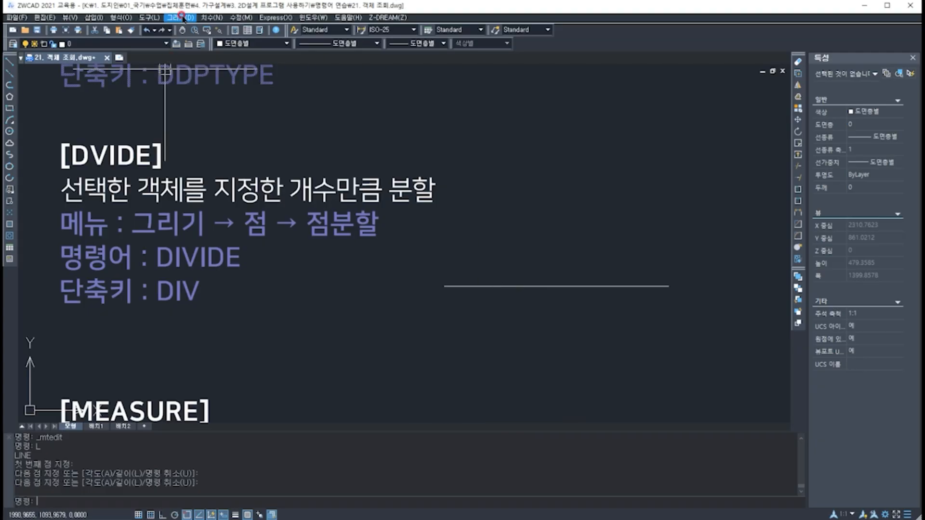
- Start the DIVIDE command and select the horizontal line beside the notes as the object to divide
left_click(182, 17)
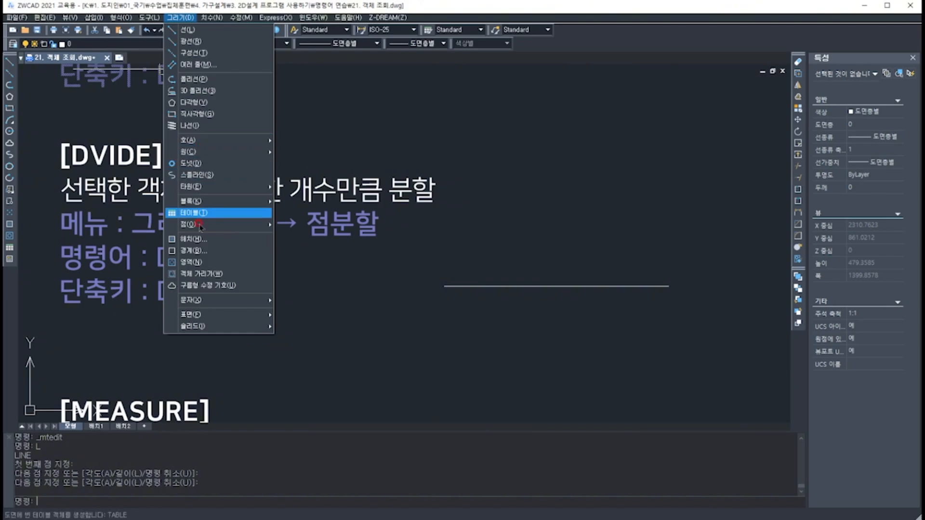
mouse_move(202, 227)
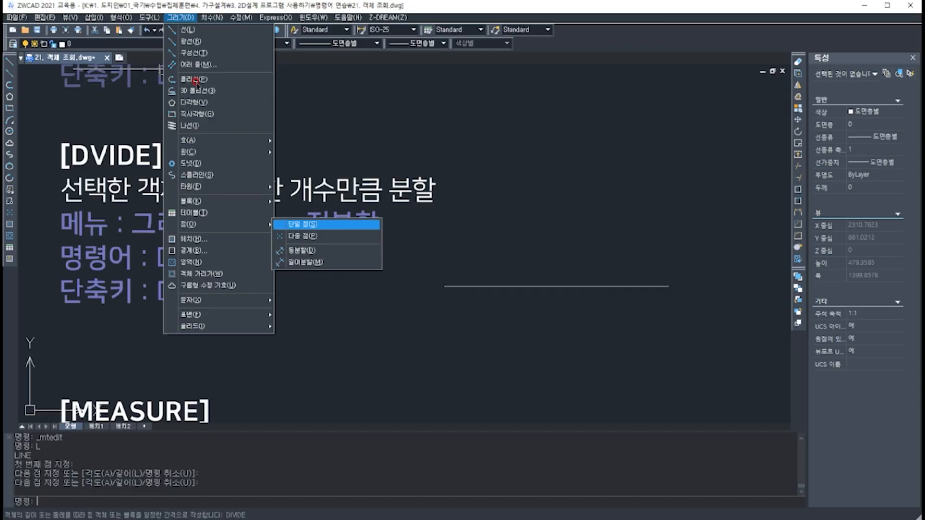
left_click(321, 250)
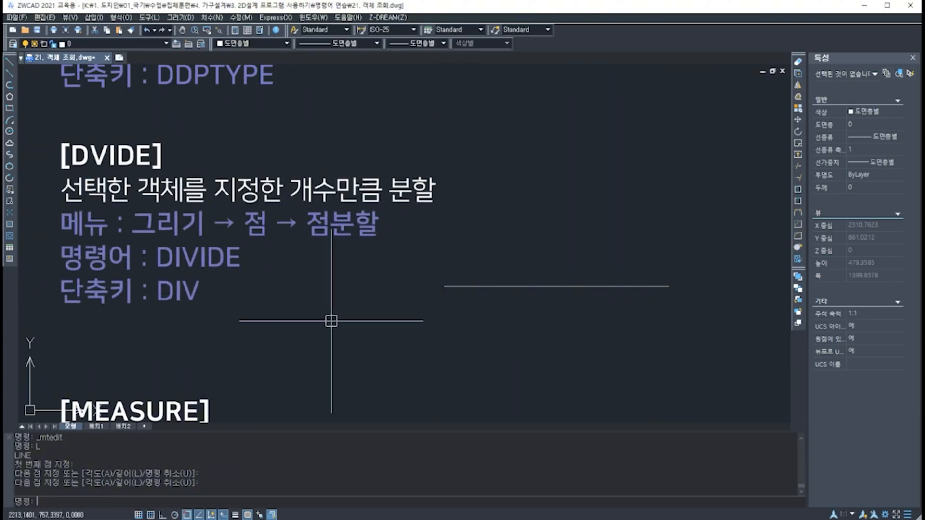
type("IV")
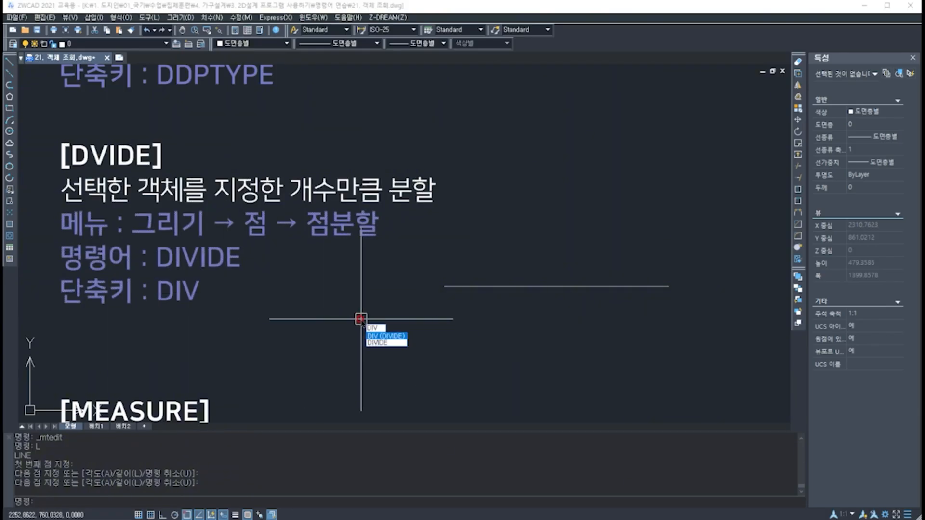
key("Return")
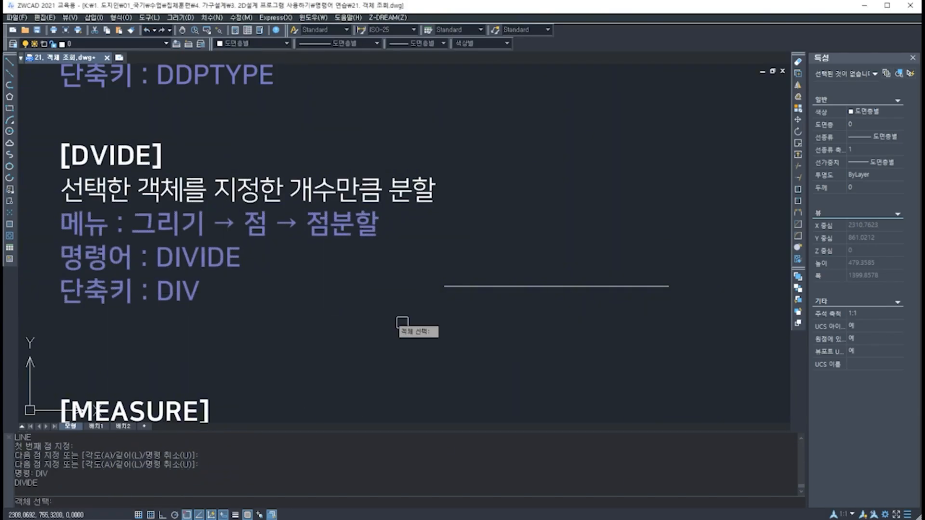
left_click(500, 287)
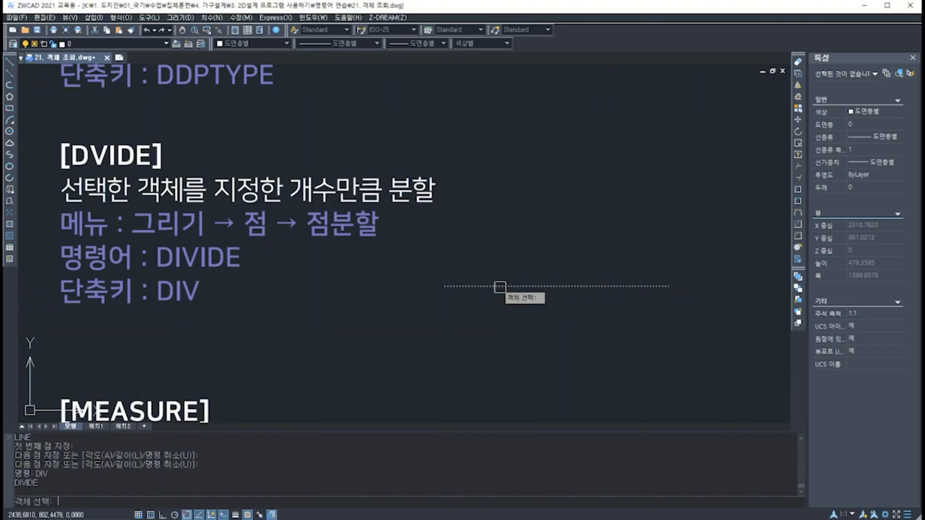
left_click(500, 287)
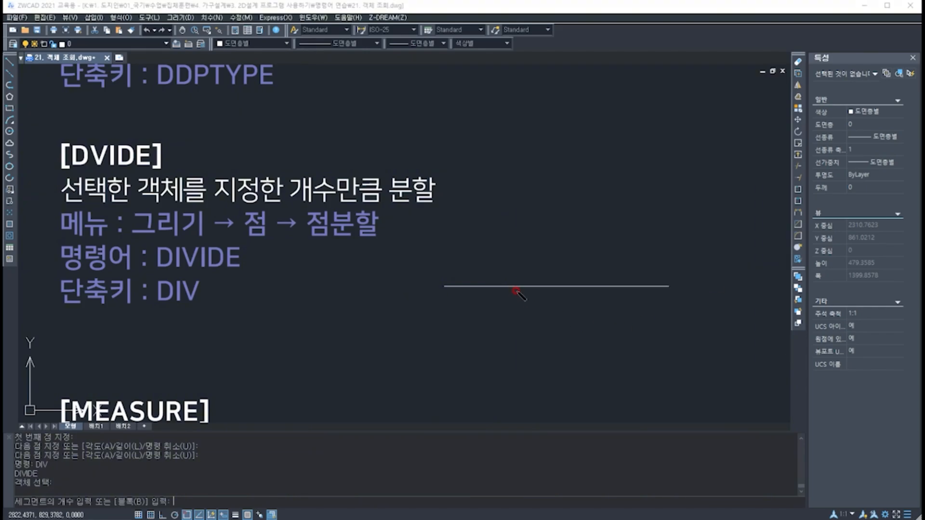
mouse_move(568, 131)
left_mouse_down()
mouse_move(535, 173)
mouse_move(571, 237)
mouse_move(655, 215)
mouse_move(655, 150)
mouse_move(570, 130)
left_mouse_up()
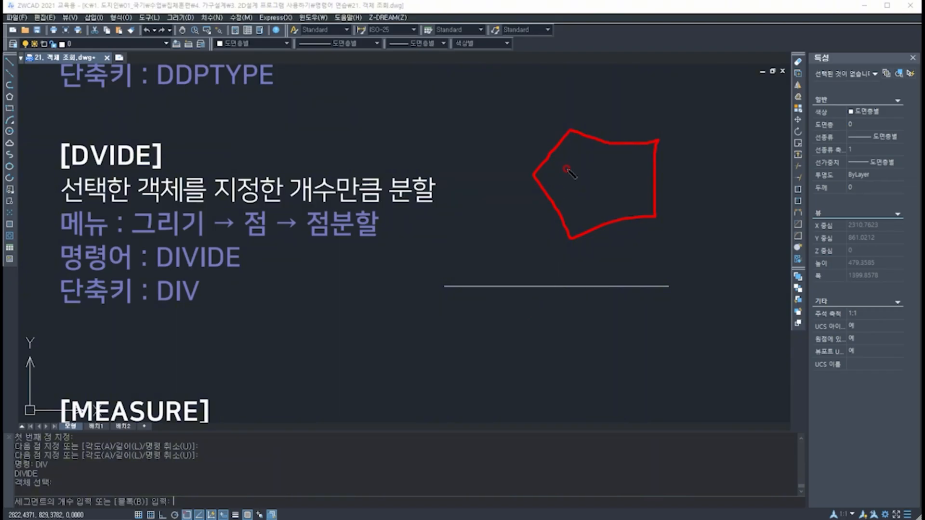
left_click_drag(537, 140, 546, 151)
left_click_drag(547, 145, 545, 151)
mouse_move(537, 209)
left_mouse_down()
mouse_move(546, 202)
mouse_move(541, 215)
left_mouse_up()
mouse_move(616, 259)
left_mouse_down()
mouse_move(608, 232)
mouse_move(604, 242)
mouse_move(622, 235)
left_mouse_up()
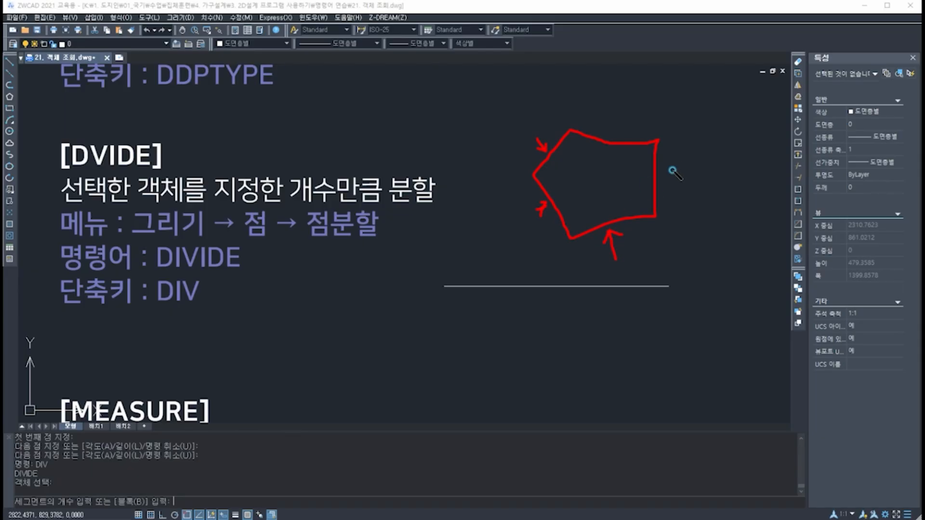
mouse_move(673, 170)
left_mouse_down()
mouse_move(659, 173)
mouse_move(675, 178)
left_mouse_up()
left_click_drag(617, 121, 610, 142)
mouse_move(610, 142)
left_mouse_down()
mouse_move(616, 137)
mouse_move(572, 130)
mouse_move(654, 140)
mouse_move(655, 213)
mouse_move(571, 235)
mouse_move(533, 172)
left_mouse_up()
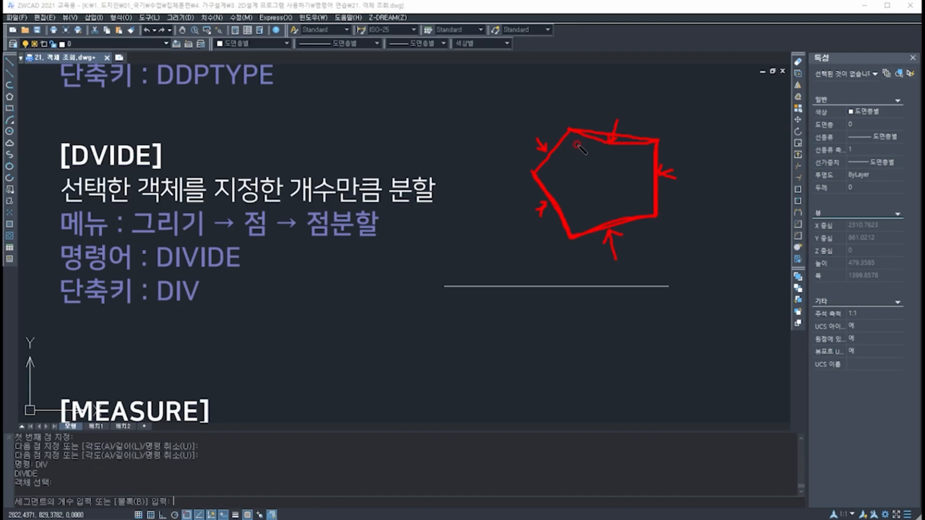
left_click_drag(574, 130, 533, 172)
left_click_drag(548, 130, 556, 139)
mouse_move(709, 117)
left_mouse_down()
mouse_move(681, 124)
mouse_move(661, 172)
mouse_move(692, 221)
mouse_move(727, 230)
mouse_move(765, 195)
mouse_move(759, 140)
mouse_move(721, 119)
mouse_move(693, 122)
mouse_move(660, 155)
mouse_move(660, 200)
left_mouse_up()
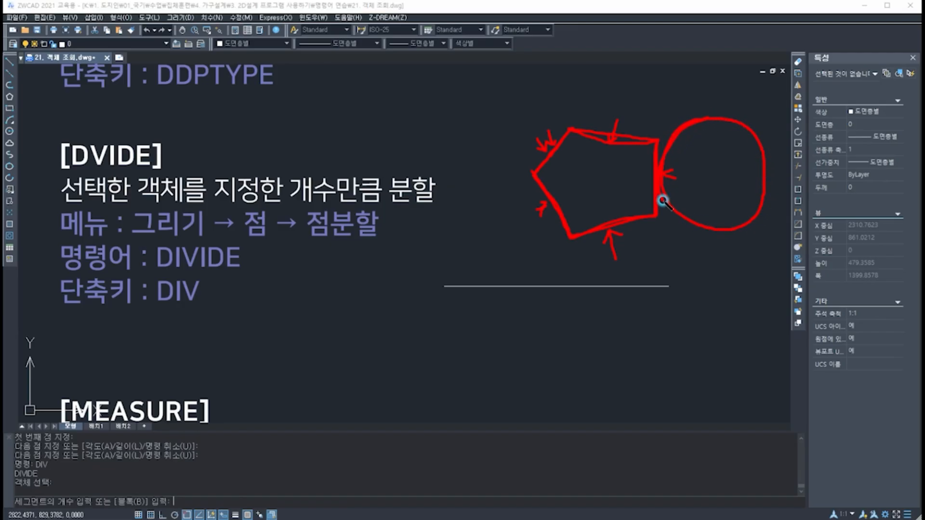
mouse_move(701, 86)
left_mouse_down()
mouse_move(671, 98)
mouse_move(659, 144)
left_mouse_up()
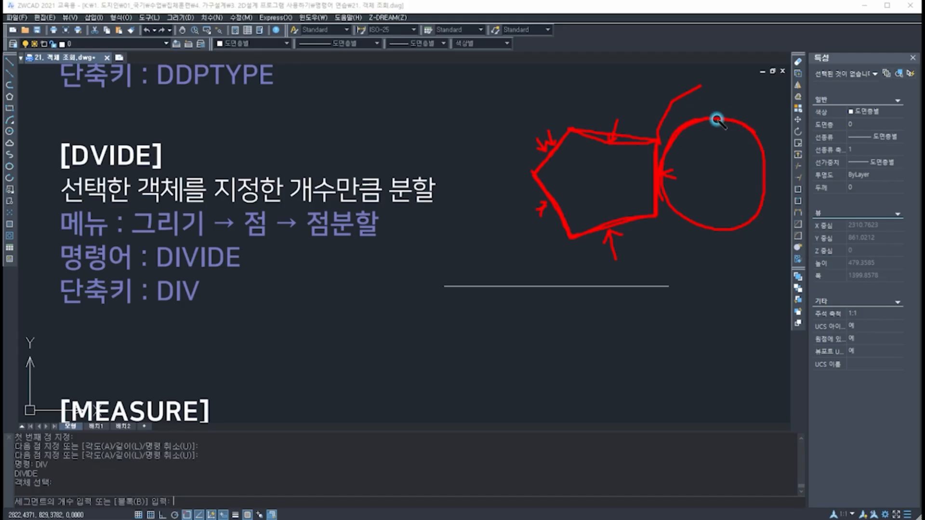
mouse_move(661, 206)
left_mouse_down()
mouse_move(696, 235)
mouse_move(738, 229)
mouse_move(763, 182)
mouse_move(745, 128)
mouse_move(768, 153)
mouse_move(763, 216)
left_mouse_up()
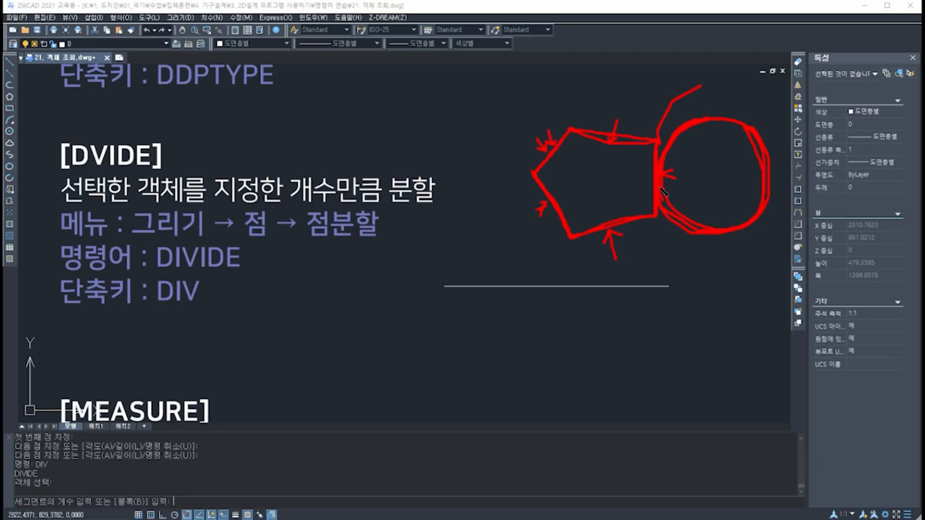
mouse_move(684, 219)
left_mouse_down()
mouse_move(739, 227)
mouse_move(760, 215)
mouse_move(769, 166)
left_mouse_up()
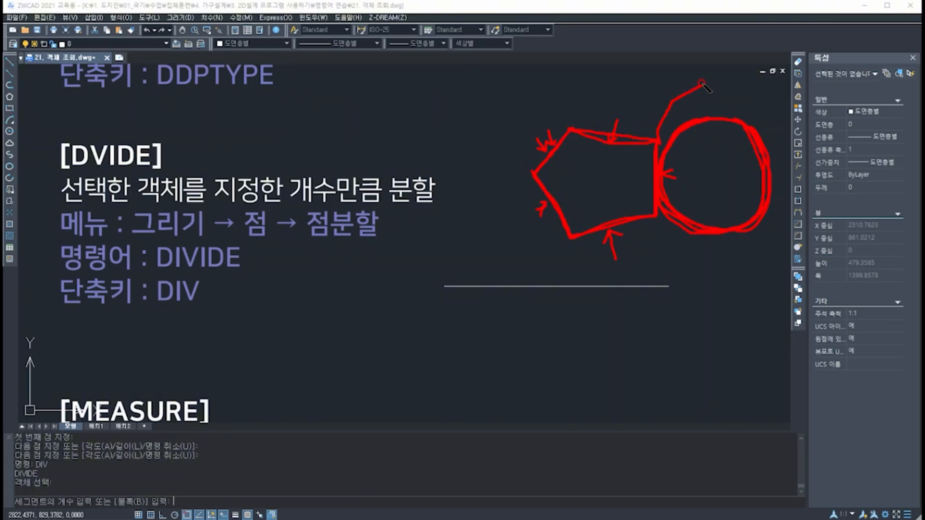
mouse_move(700, 85)
left_mouse_down()
mouse_move(761, 103)
mouse_move(782, 158)
left_mouse_up()
mouse_move(783, 158)
left_mouse_down()
mouse_move(772, 189)
mouse_move(738, 203)
mouse_move(686, 193)
mouse_move(656, 145)
left_mouse_up()
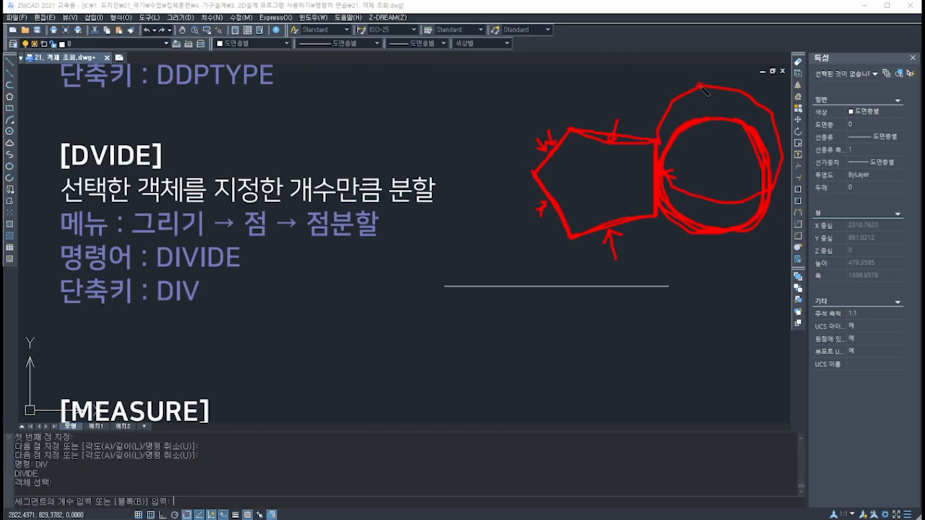
mouse_move(616, 113)
left_mouse_down()
mouse_move(609, 136)
mouse_move(614, 128)
left_mouse_up()
mouse_move(655, 74)
left_mouse_down()
mouse_move(609, 99)
mouse_move(614, 128)
mouse_move(642, 143)
mouse_move(671, 107)
mouse_move(643, 81)
left_mouse_up()
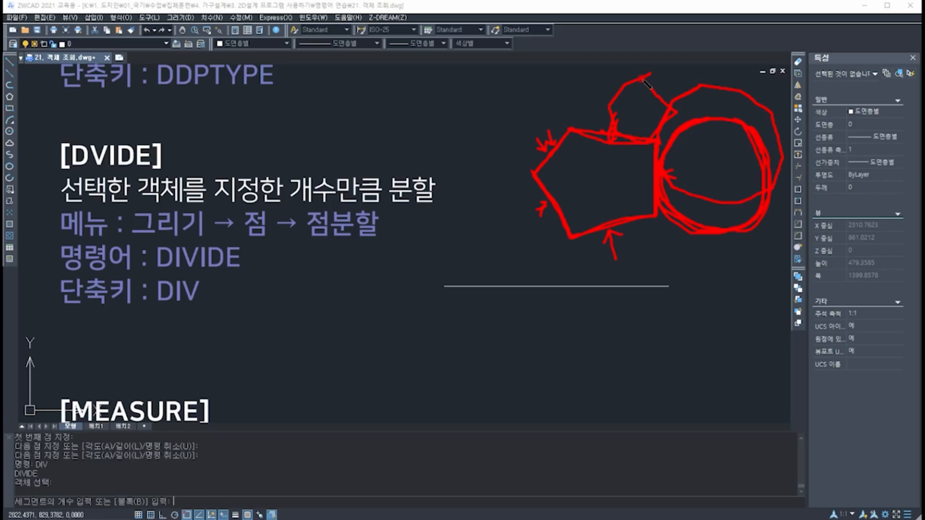
key("Escape")
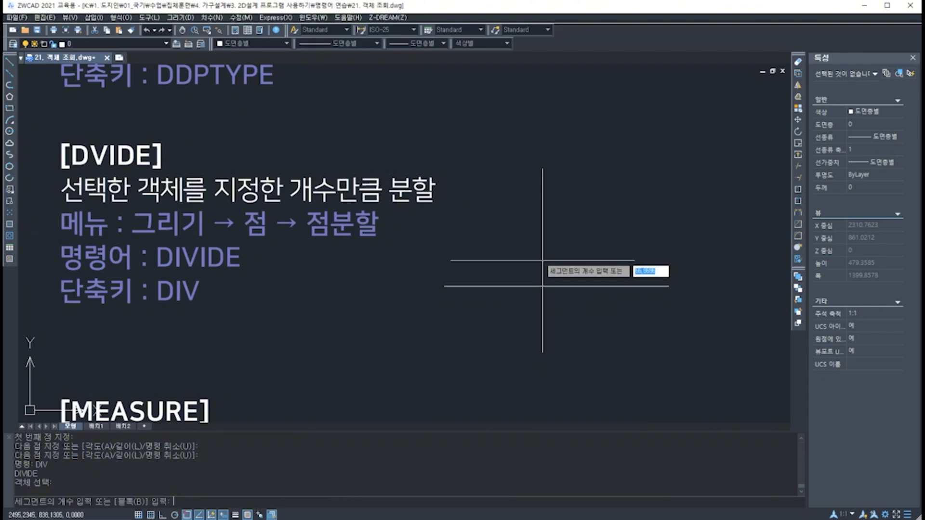
- Divide the selected horizontal line into 5 equal segments
type("5")
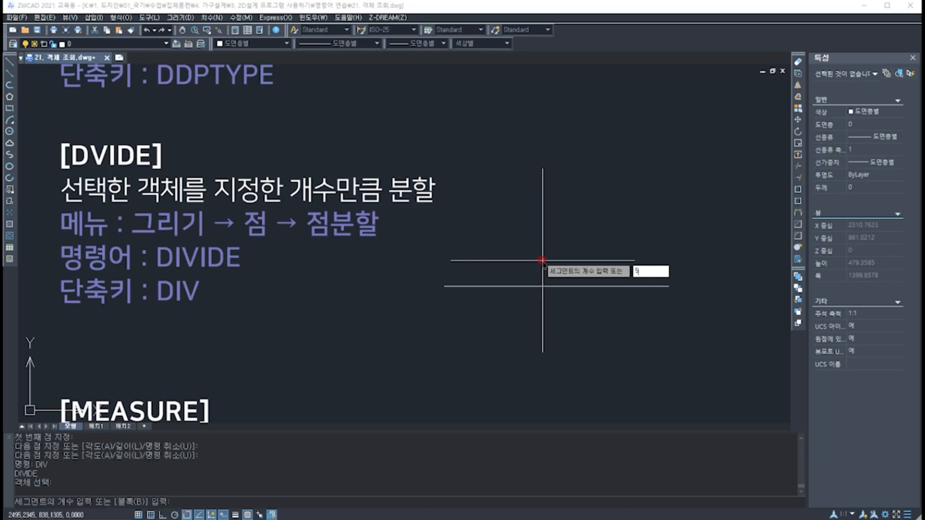
key("Return")
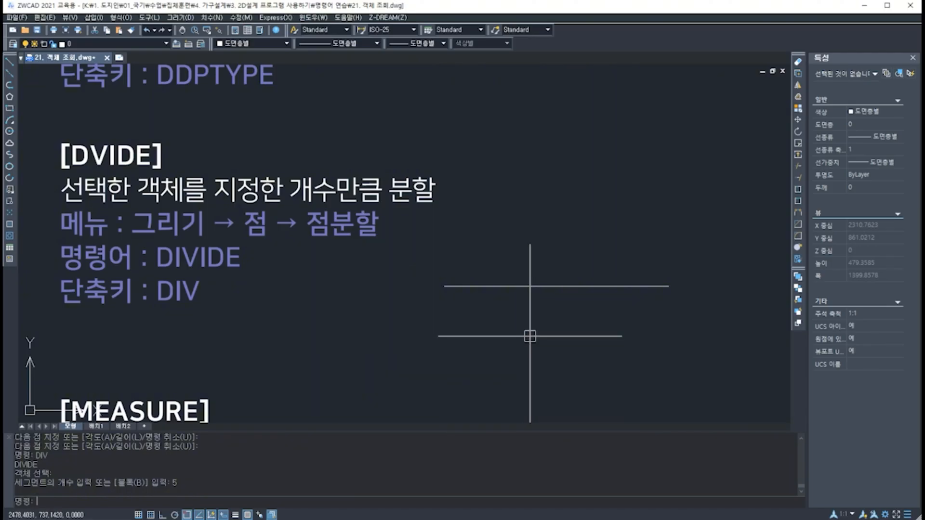
- Inspect the division points and the horizontal line by selecting them separately and together, leaving nothing selected at the end
left_click(459, 265)
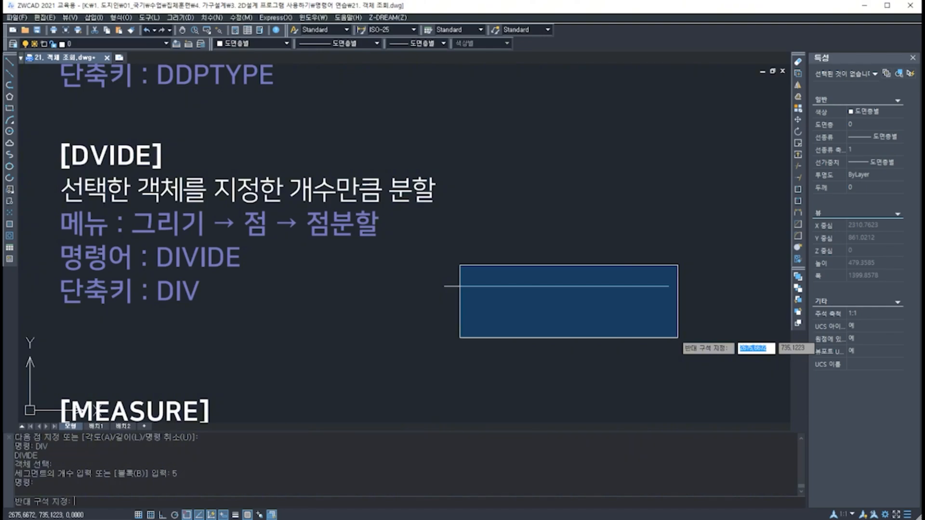
left_click(678, 337)
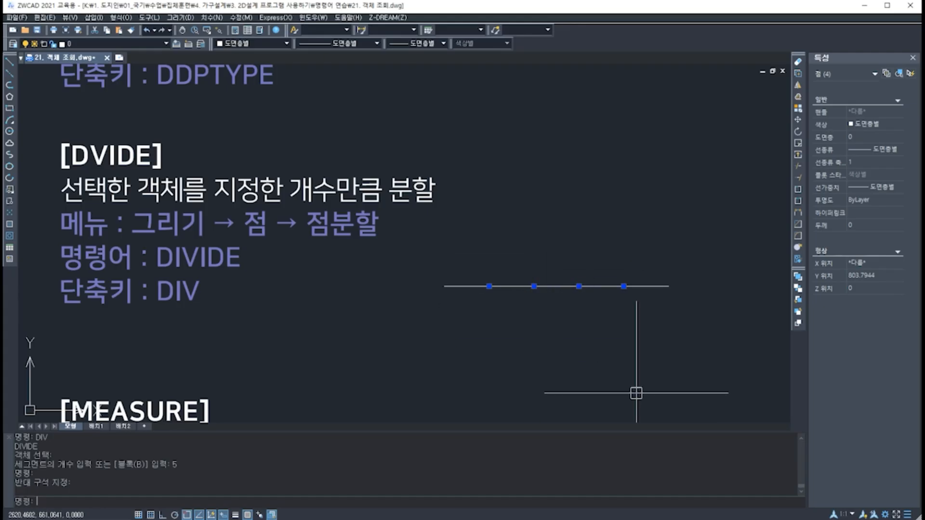
left_click(664, 291)
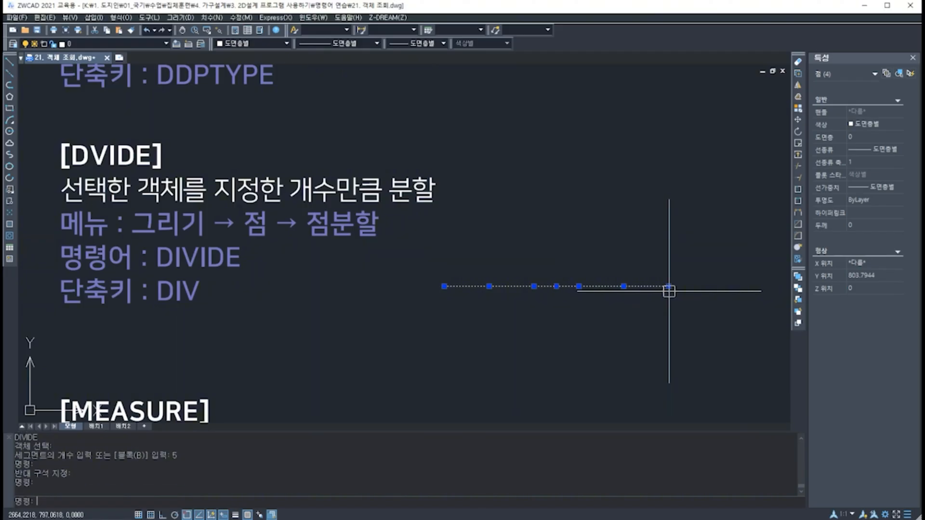
key("Escape")
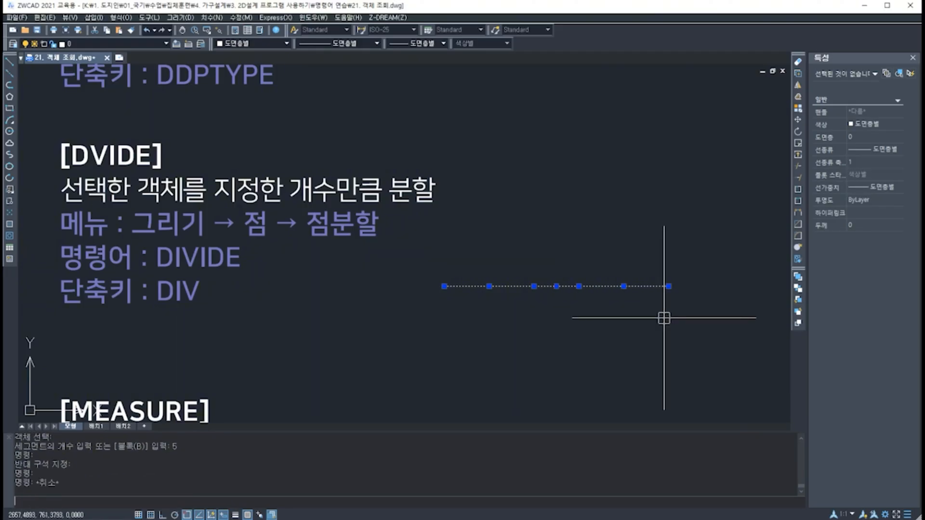
left_click(667, 288)
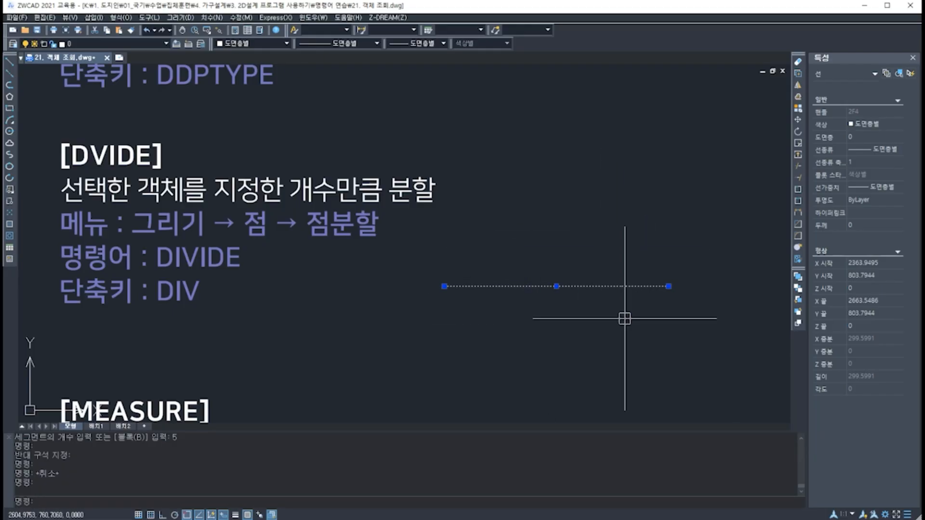
left_click(656, 328)
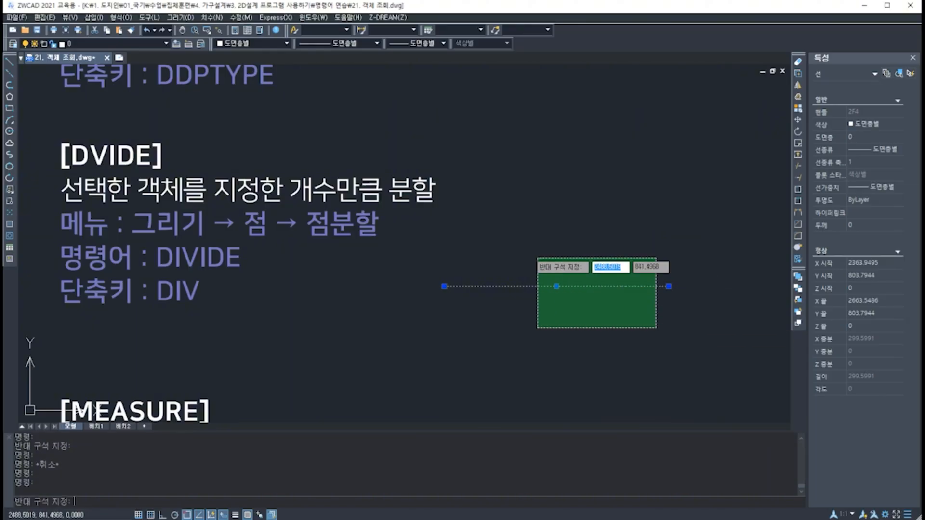
left_click(465, 250)
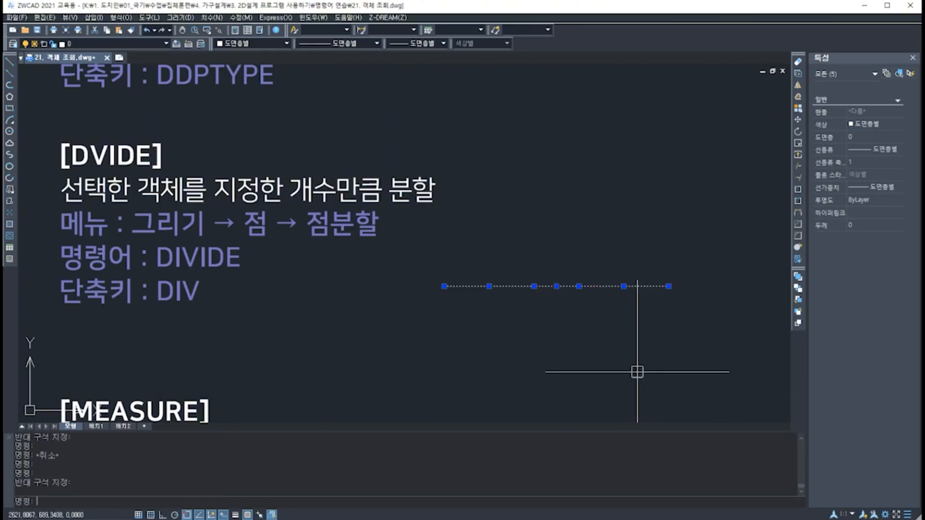
key("Escape")
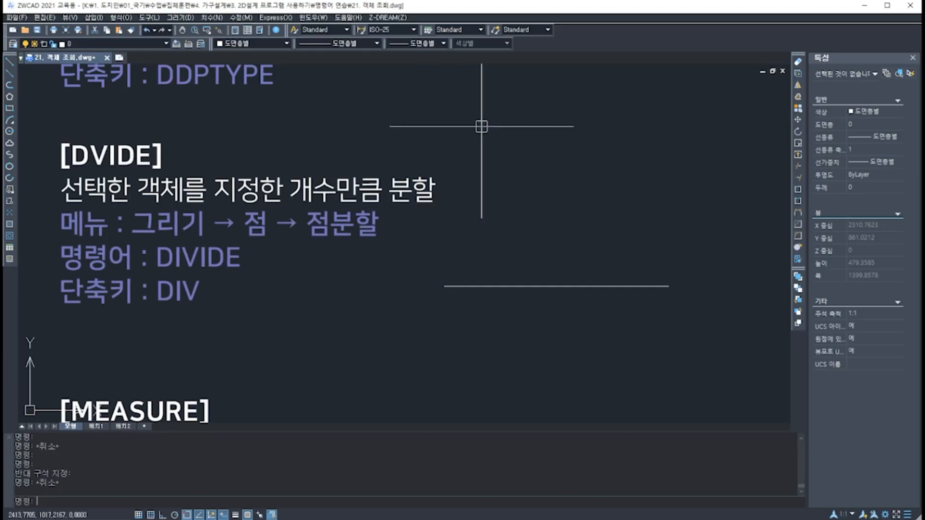
- Open the point style settings with DDPTYPE and choose the plain X marker as the point style
mouse_move(488, 124)
middle_mouse_down()
mouse_move(479, 229)
mouse_move(504, 348)
mouse_move(479, 351)
middle_mouse_up()
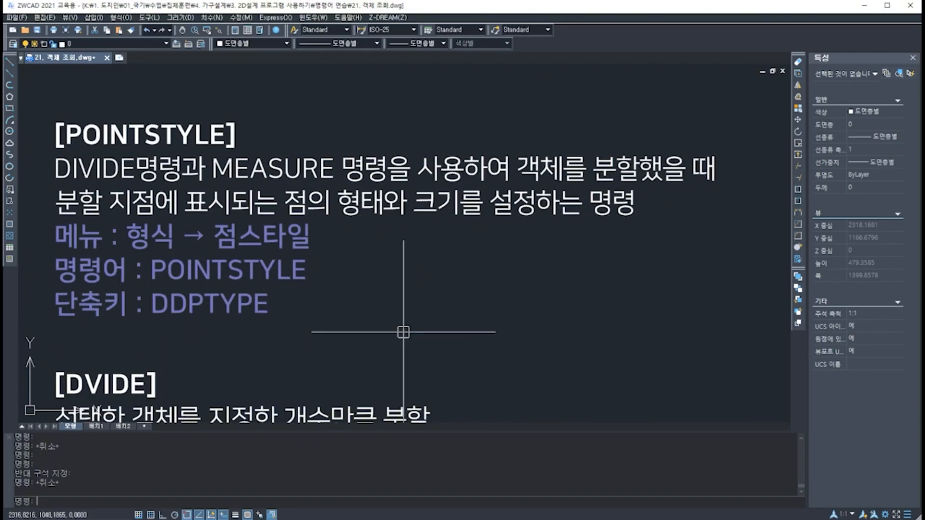
type("DD")
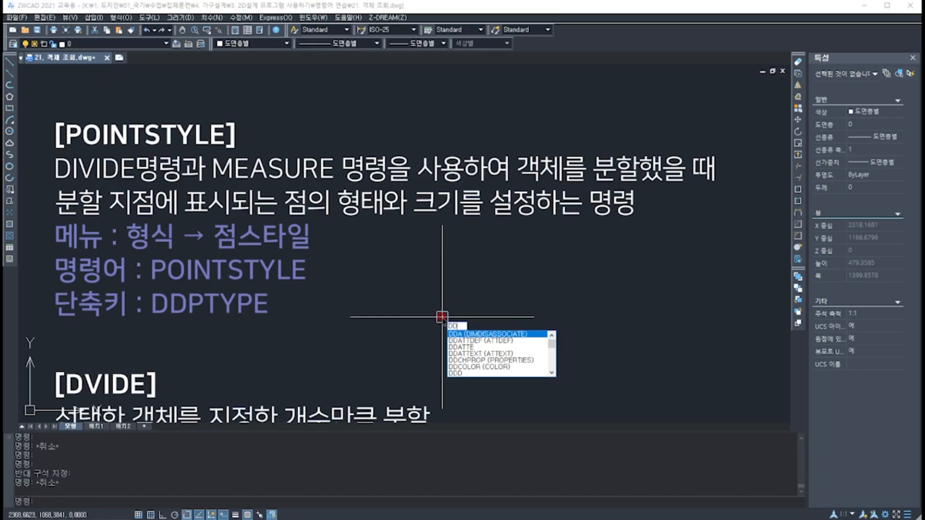
type("PT")
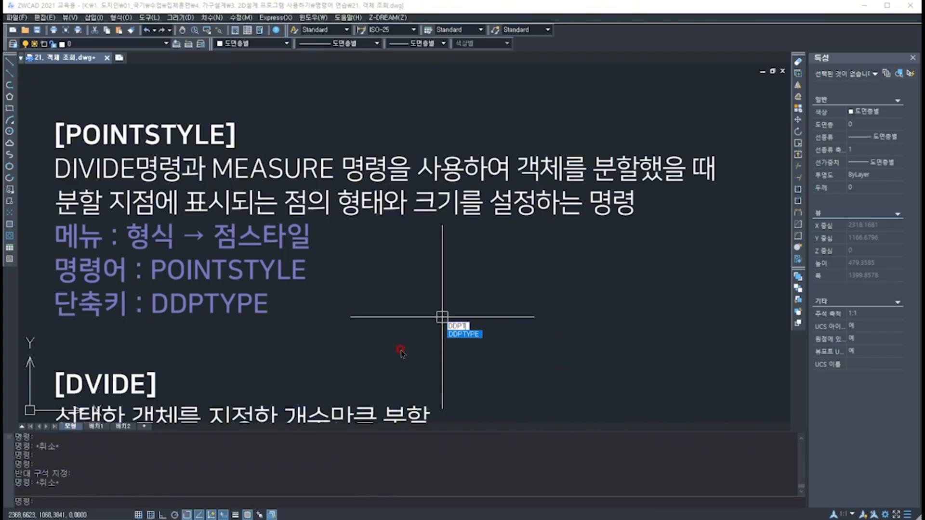
key("Return")
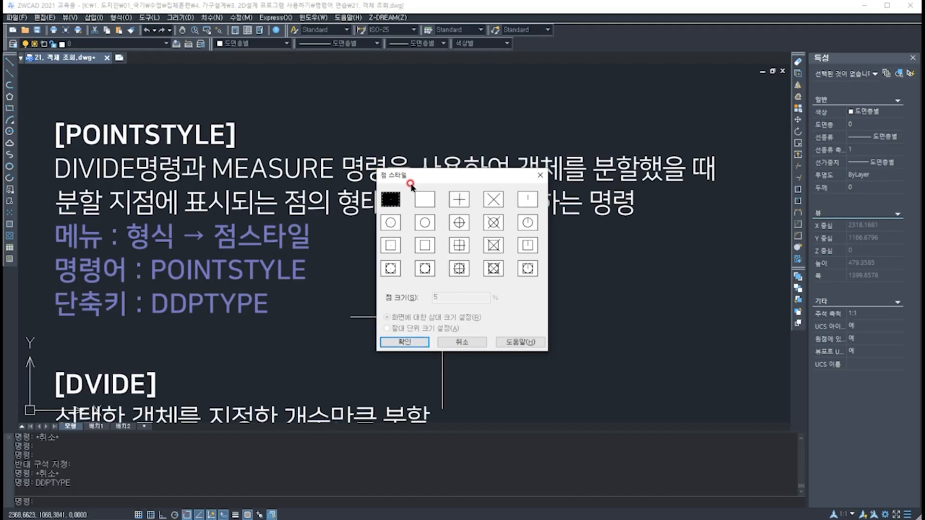
left_click(464, 202)
left_click(464, 225)
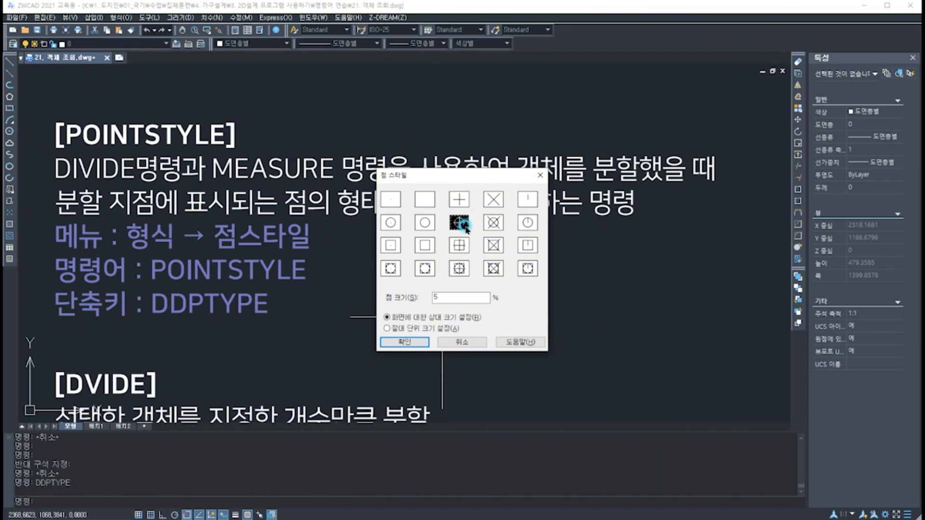
left_click(467, 249)
left_click(493, 202)
- Set the point size to 2% relative to the screen and apply the point style settings
left_click(488, 302)
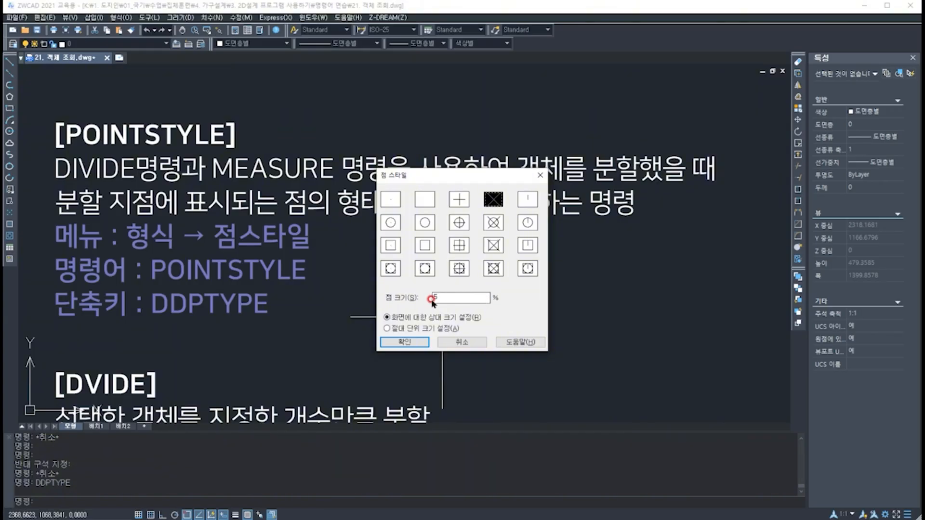
left_click_drag(438, 296, 415, 291)
type("3")
key("BackSpace")
type("2")
left_click(421, 343)
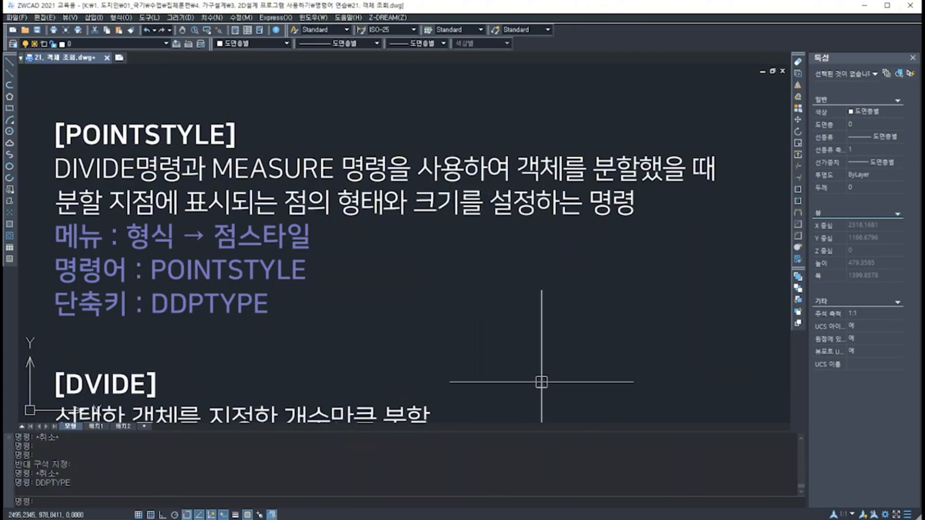
- Examine the X markers on the divided line, selecting the first two points and clearing the selection
mouse_move(528, 253)
middle_mouse_down()
mouse_move(521, 215)
mouse_move(500, 194)
middle_mouse_up()
scroll(551, 352, "up", 2)
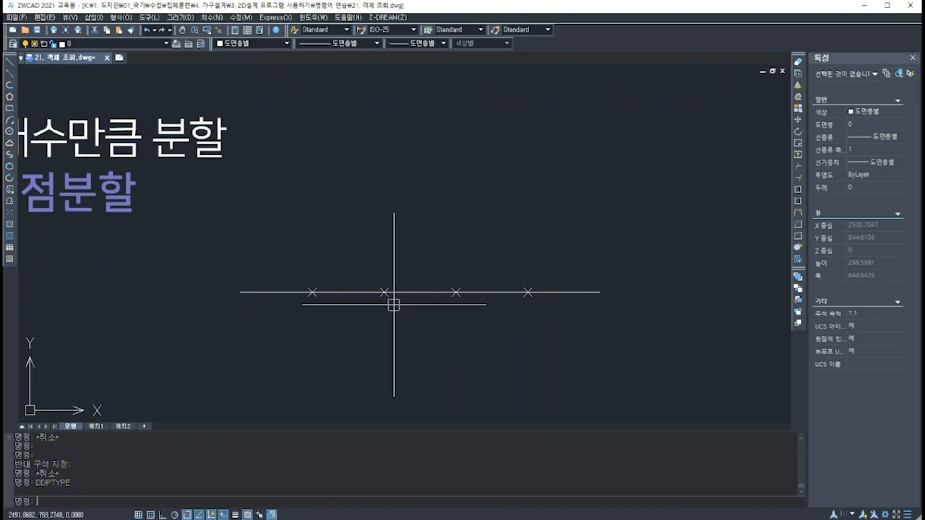
left_click(312, 292)
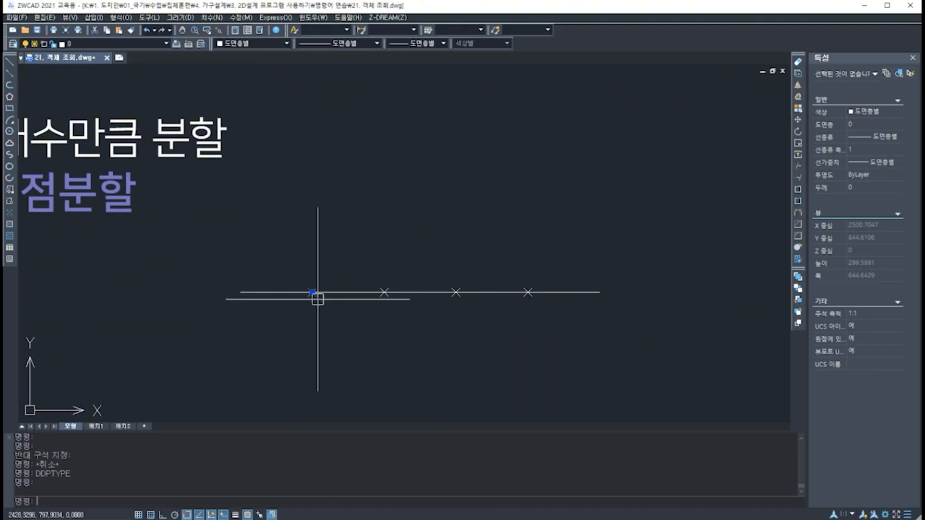
left_click(385, 292)
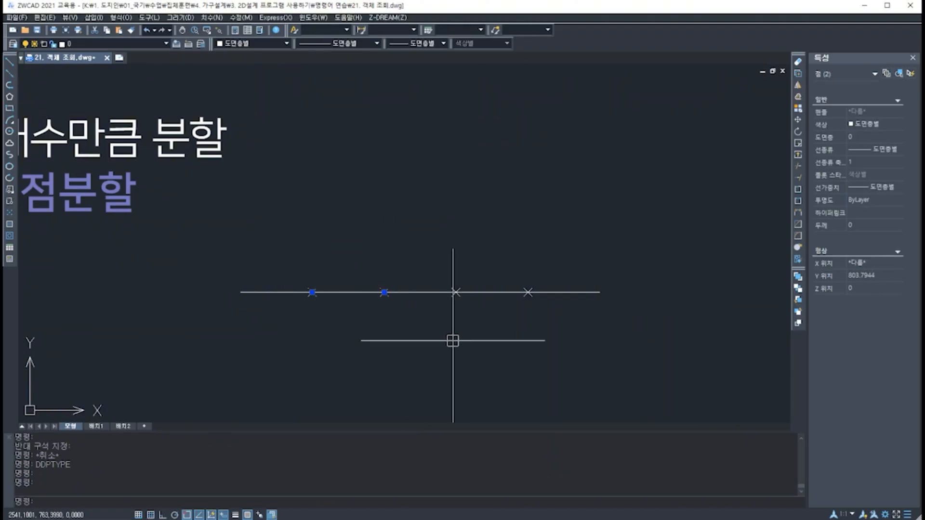
key("Escape")
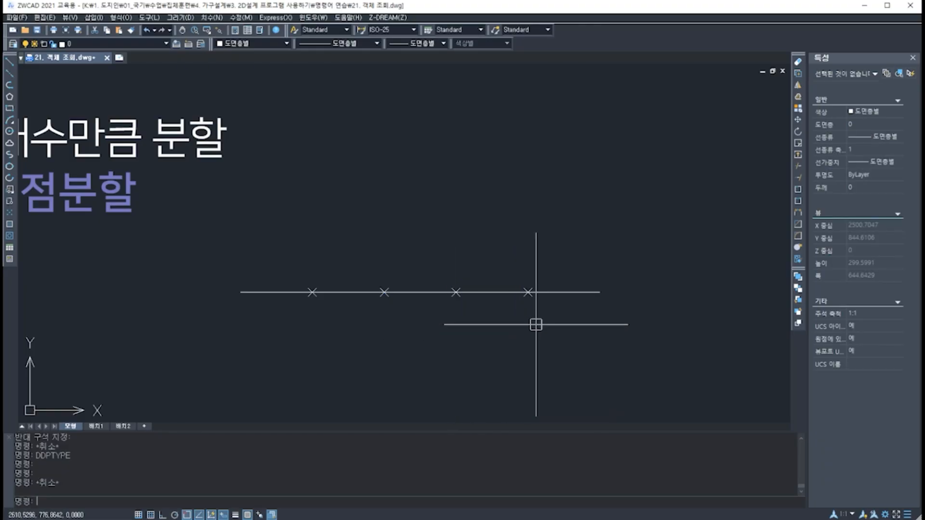
- Draw two vertical lines about 135 units long upward from the first and second division points on the horizontal line
middle_click_drag(432, 347, 461, 358)
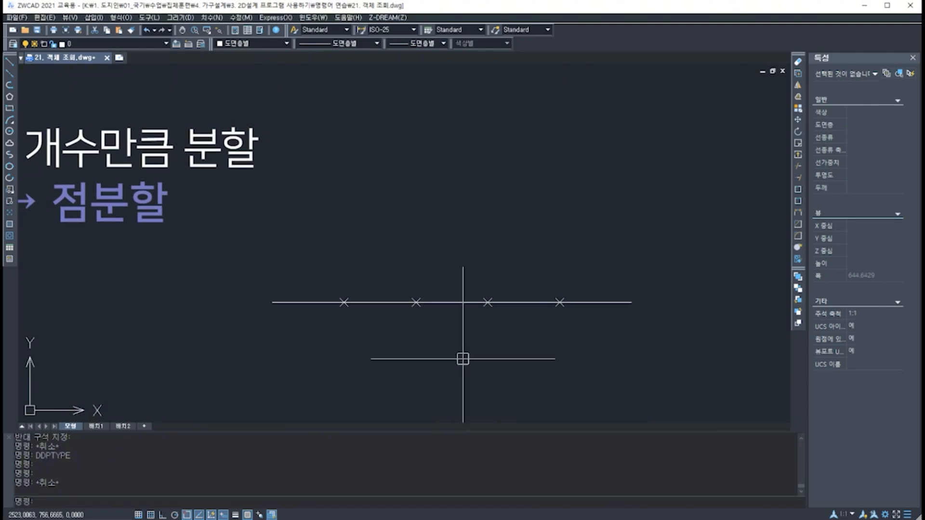
type("L")
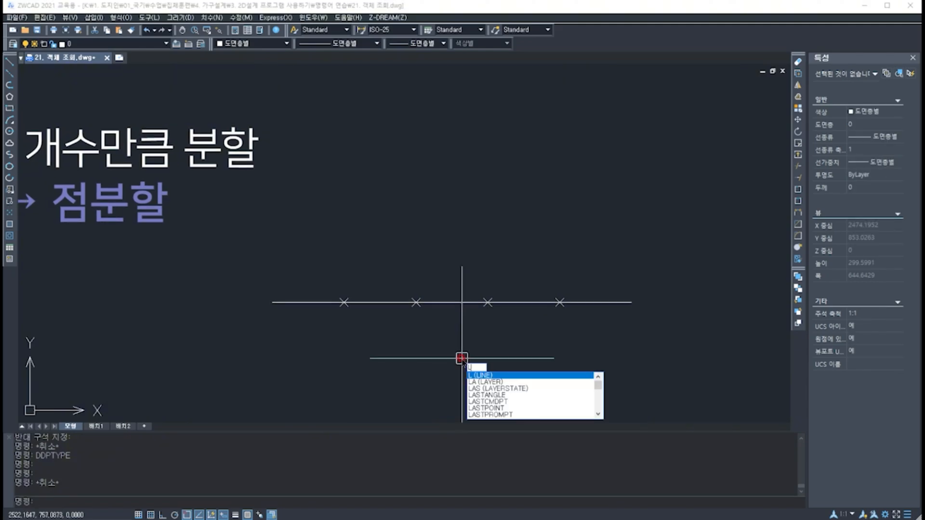
key("Return")
left_click(343, 303)
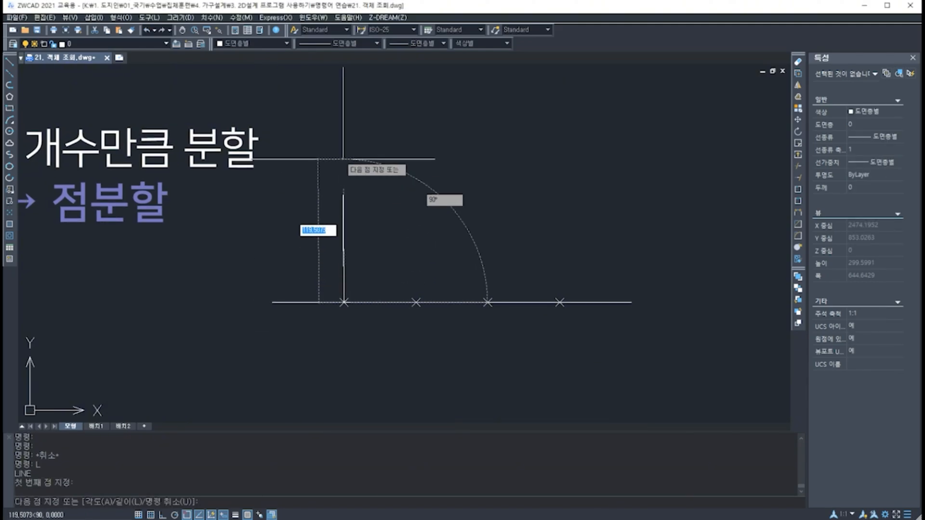
left_click(342, 141)
key("Return")
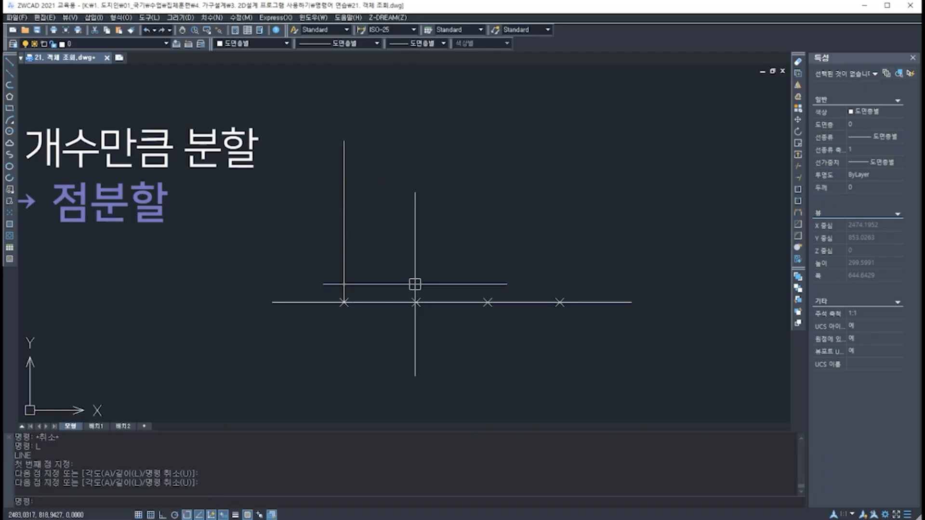
key("Return")
left_click(416, 302)
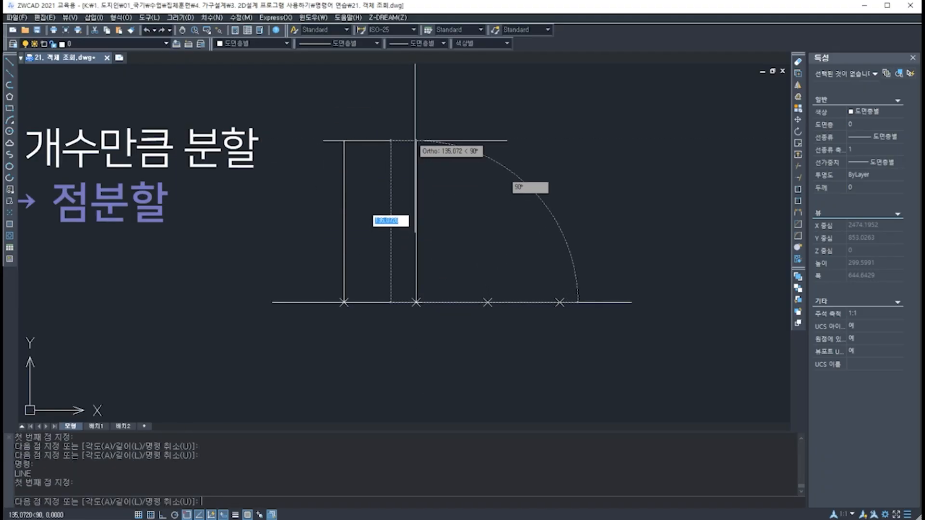
left_click(416, 140)
key("Return")
- Draw two more vertical lines upward from the third and fourth division points on the horizontal line
key("Return")
left_click(488, 303)
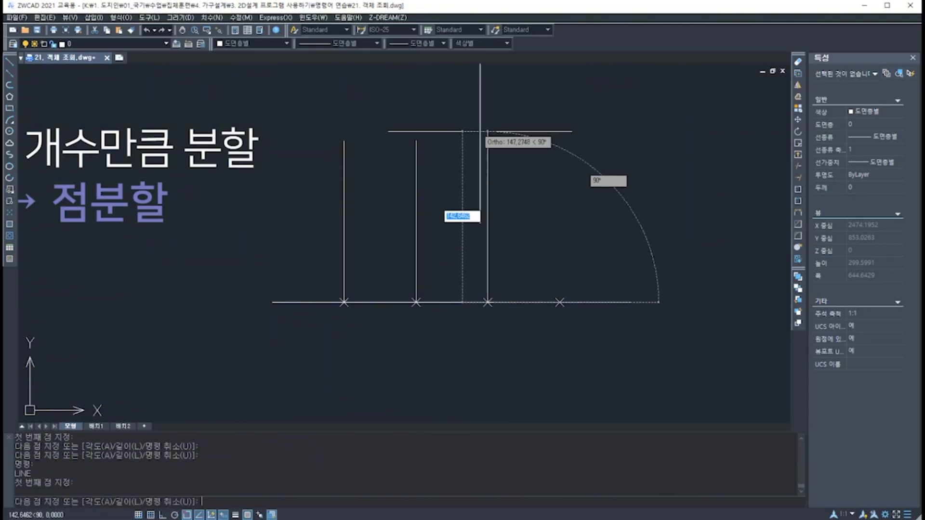
left_click(488, 135)
key("Return")
key("Return")
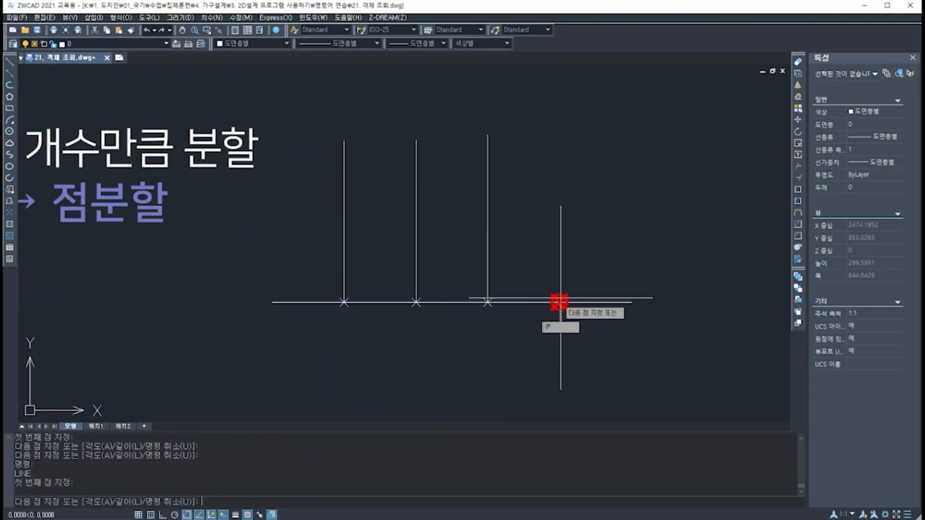
left_click(560, 303)
left_click(560, 152)
key("Return")
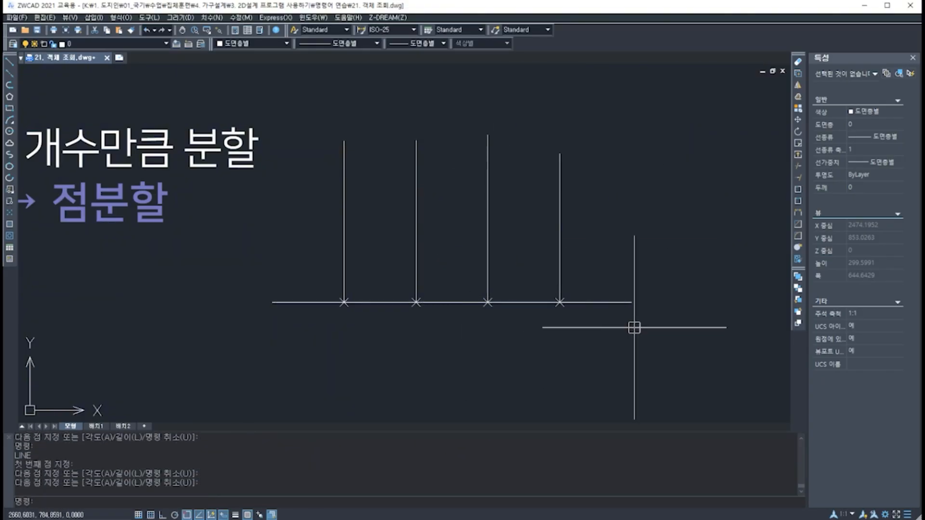
- Copy the divided horizontal line about 354 units straight down from its left endpoint, placing it beside the MEASURE notes
scroll(693, 328, "down", 2)
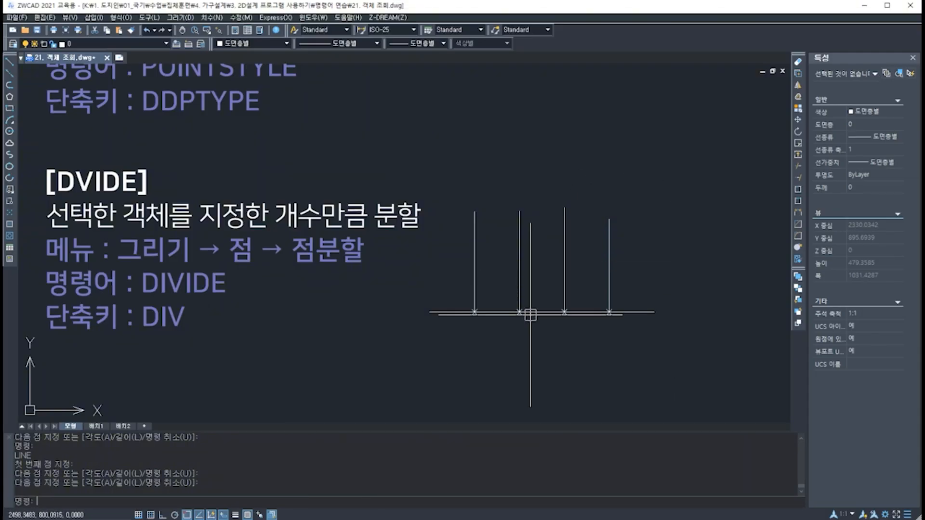
middle_click_drag(487, 407, 500, 144)
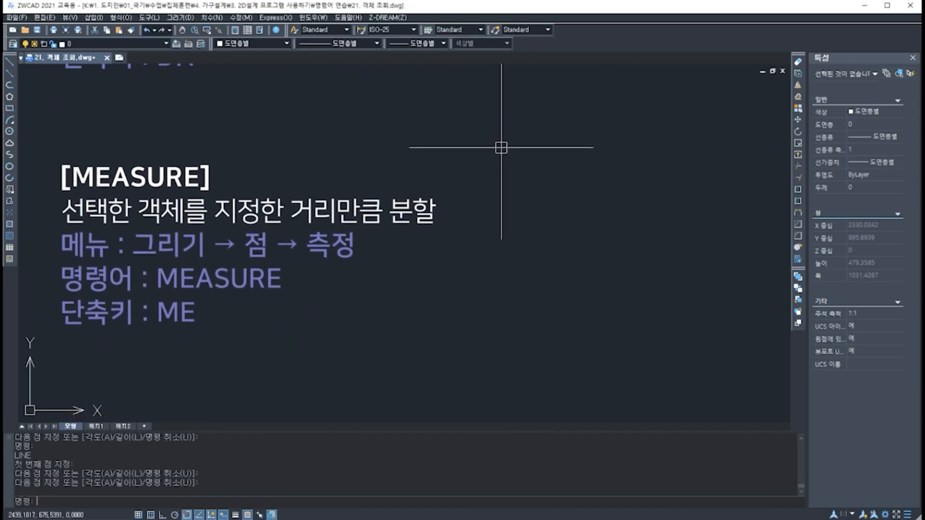
scroll(522, 226, "up", 2)
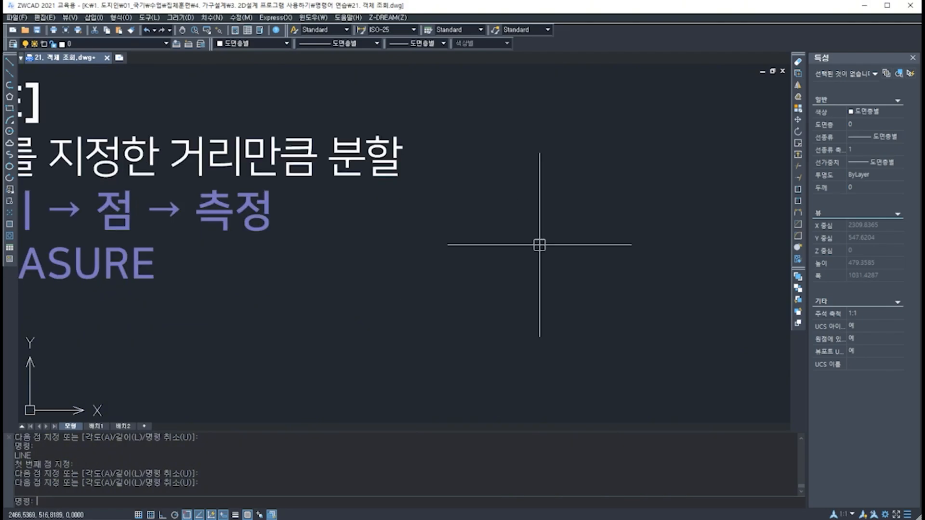
scroll(544, 207, "down", 2)
middle_click_drag(550, 167, 522, 304)
left_click(474, 146)
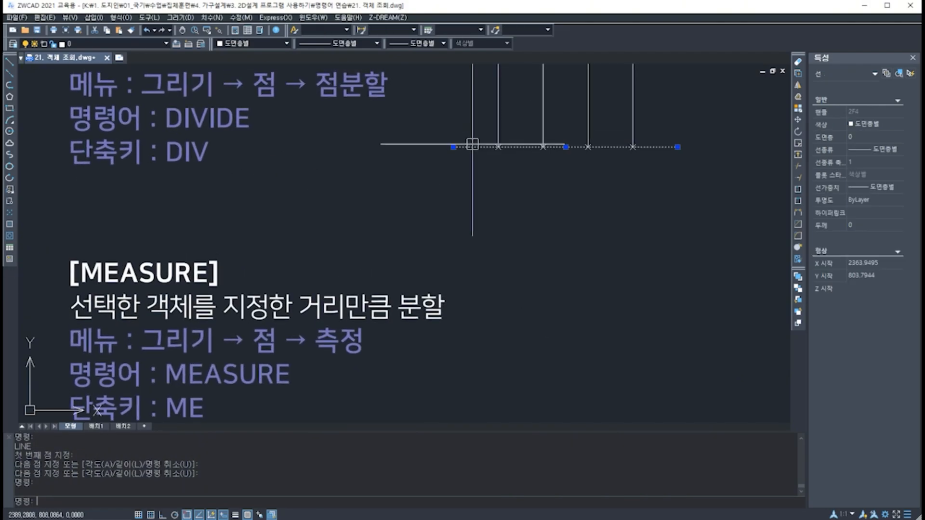
type("CO")
key("Return")
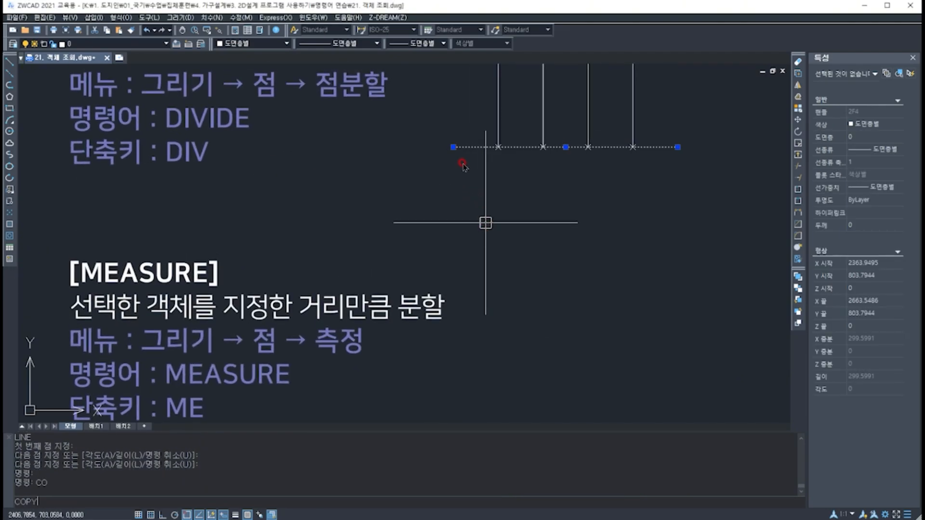
left_click(453, 147)
middle_click_drag(478, 362, 501, 211)
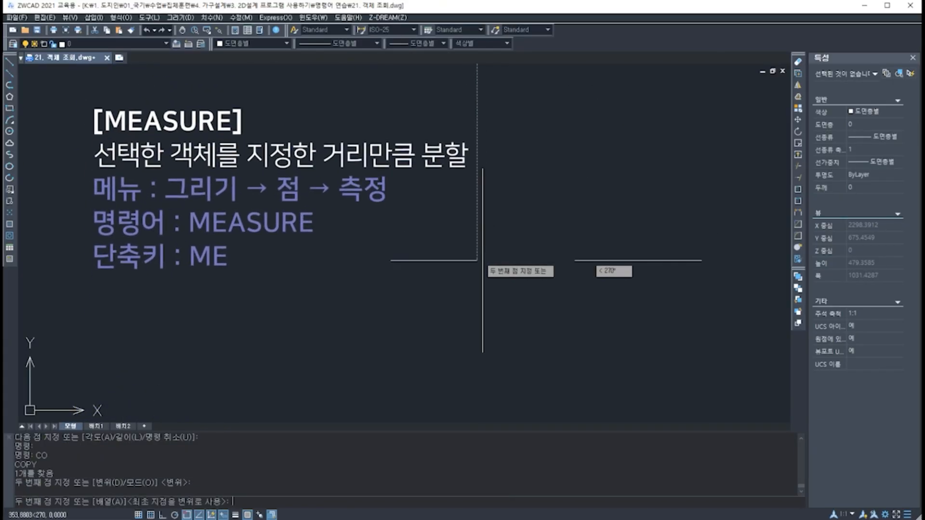
left_click(477, 260)
key("Return")
- Measure the copied horizontal line's length from its left endpoint to its right endpoint with DIST
middle_click_drag(584, 174, 577, 209)
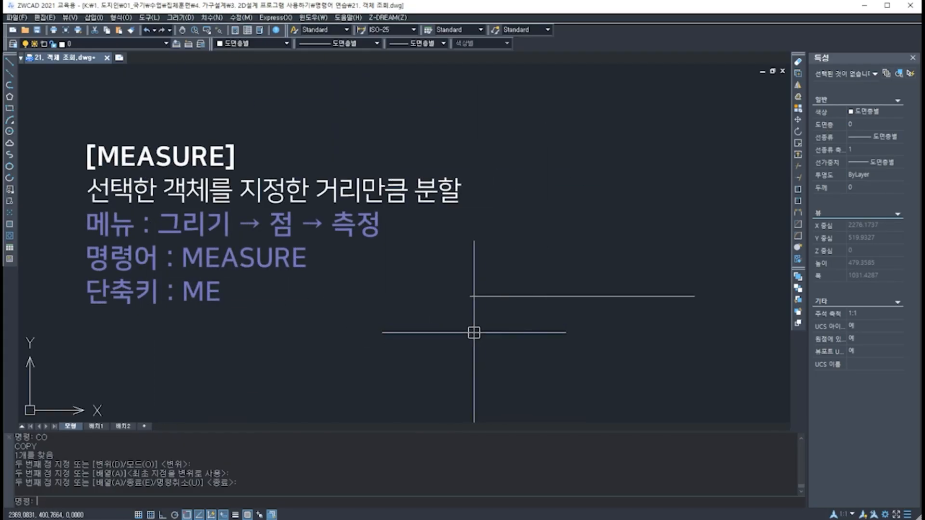
type("DI")
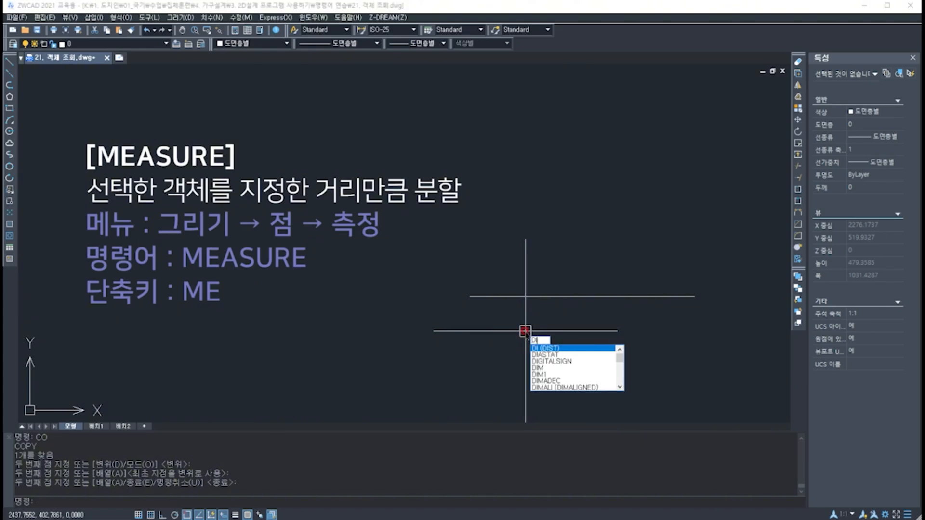
key("Return")
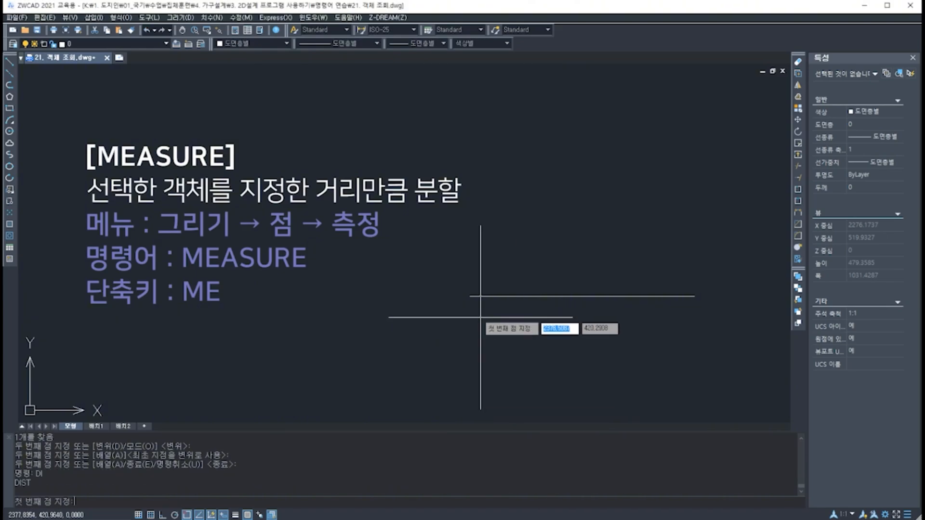
left_click(469, 296)
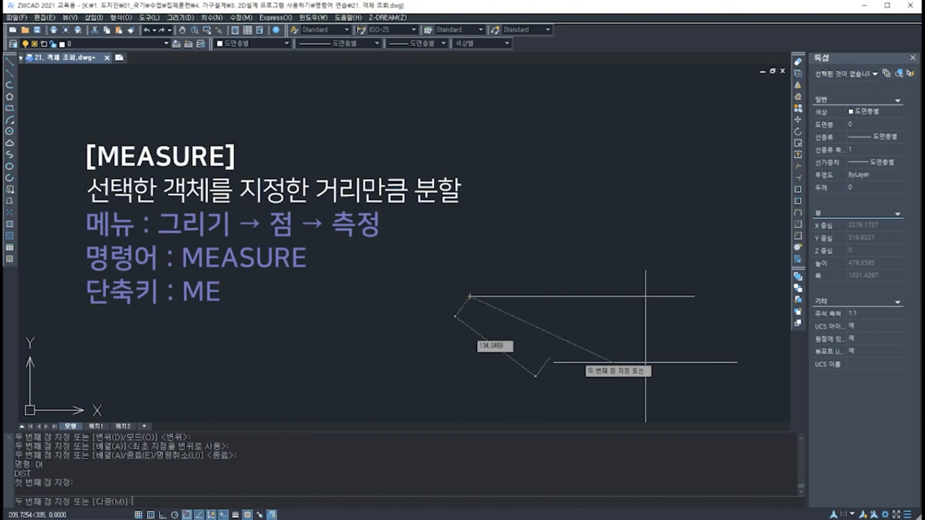
left_click(694, 295)
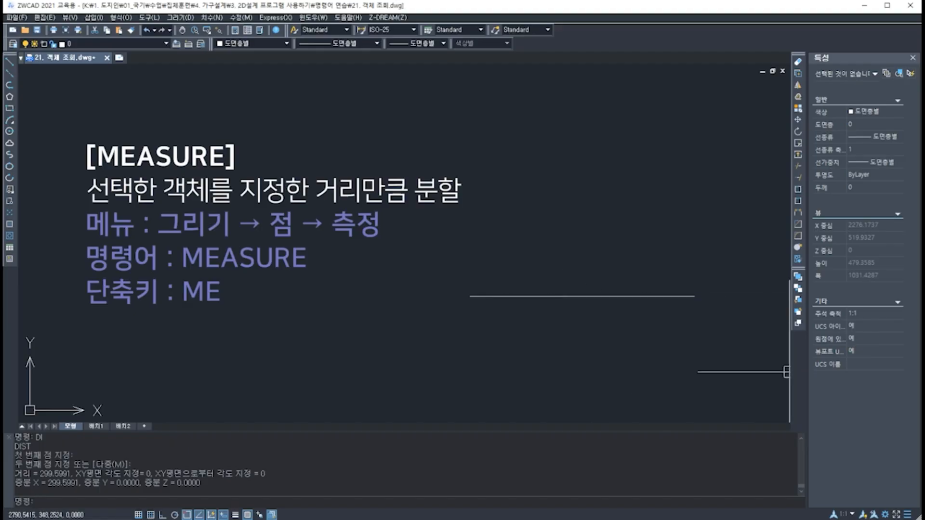
left_click(65, 474)
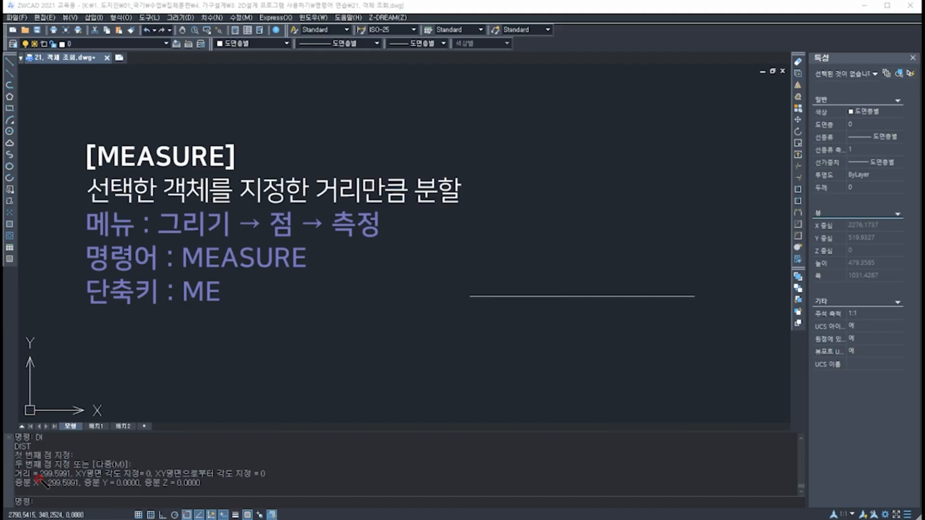
left_click(56, 479)
mouse_move(552, 209)
left_mouse_down()
mouse_move(626, 213)
mouse_move(670, 201)
left_mouse_up()
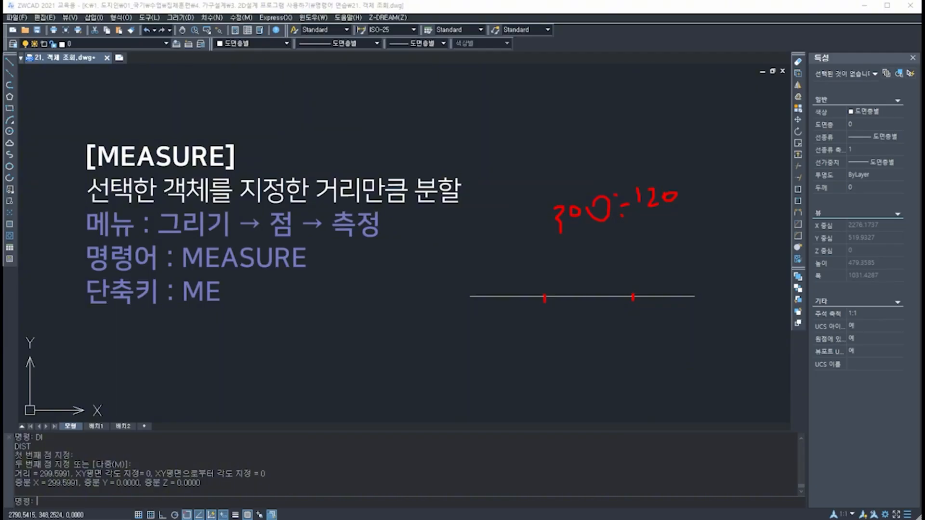
key("Escape")
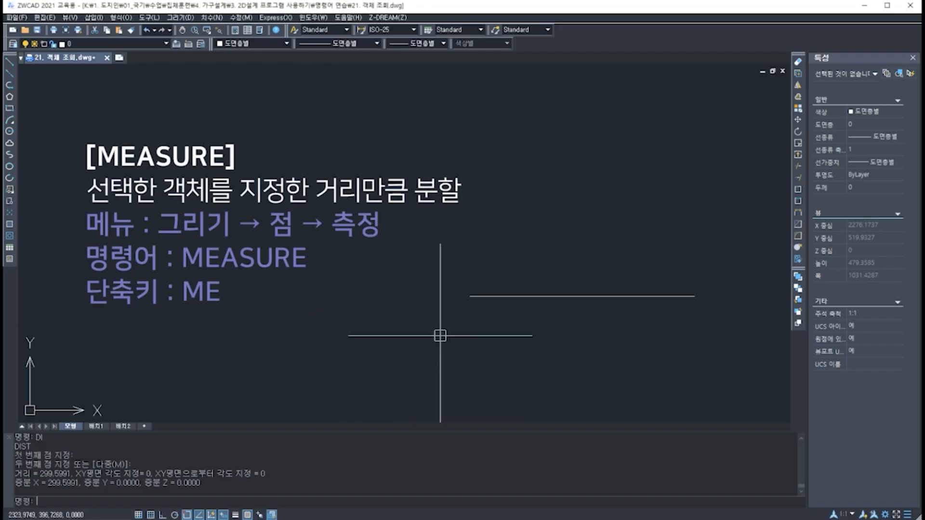
- Mark the copied horizontal line with points every 70 units from its left end using MEASURE
type("ME")
key("Return")
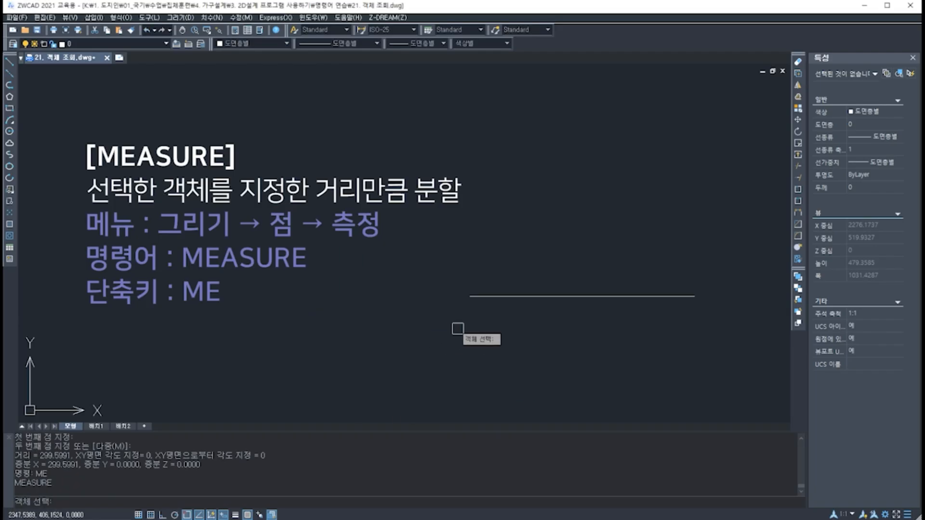
left_click(488, 297)
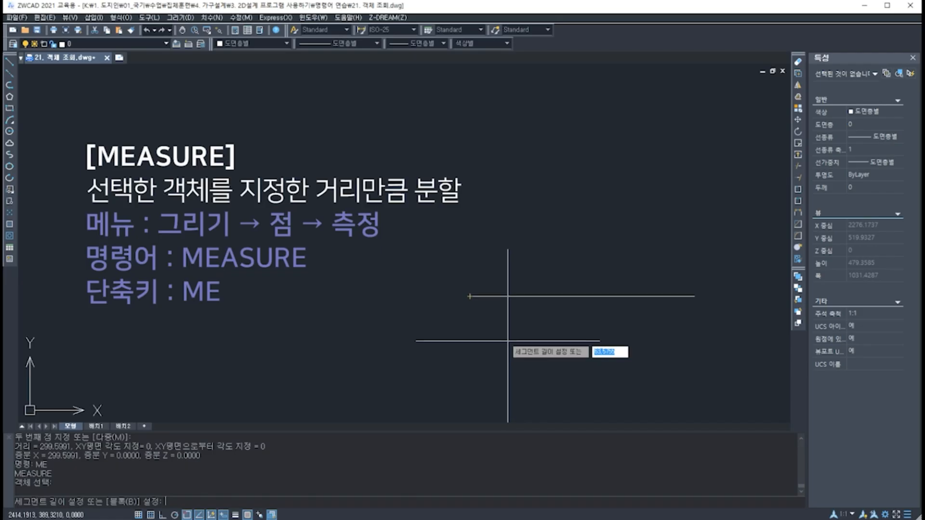
type("70")
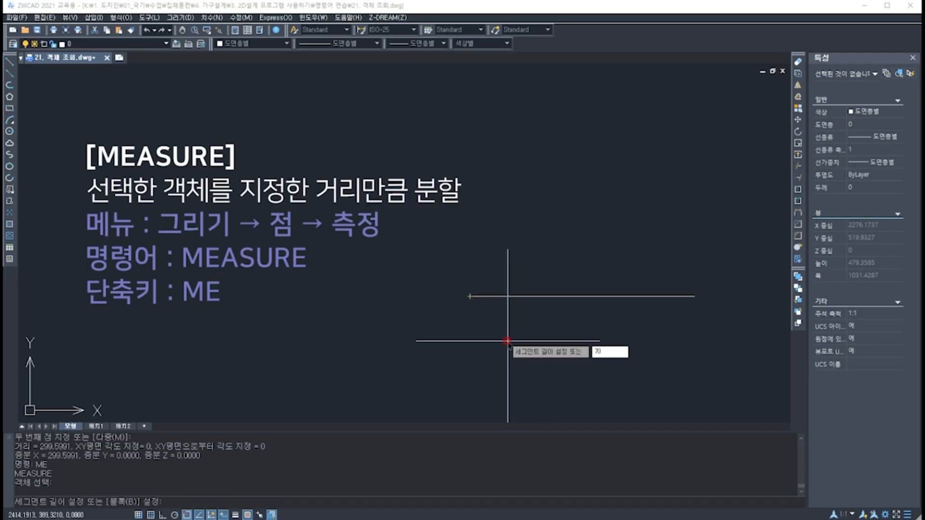
key("Return")
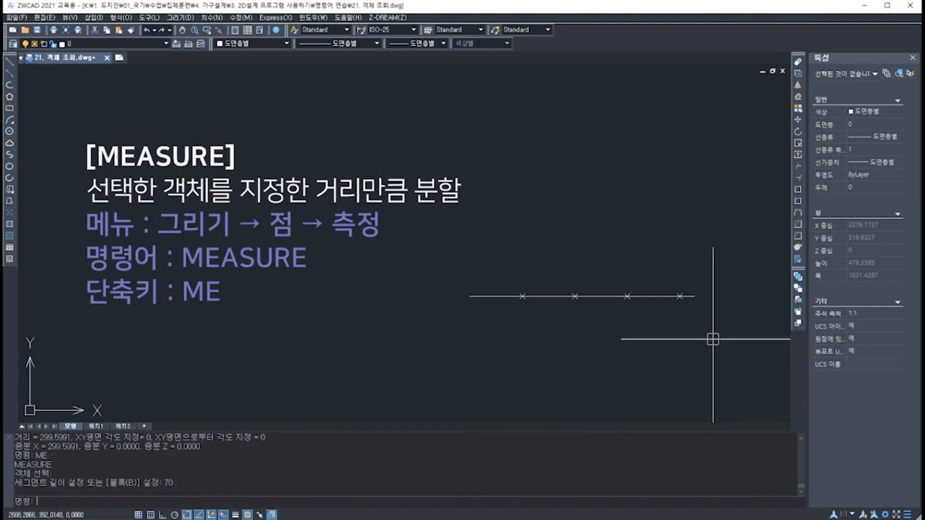
- Measure the distance from the line's left endpoint to the first X marker with DIST
scroll(690, 343, "up", 2)
middle_click_drag(495, 324, 438, 347)
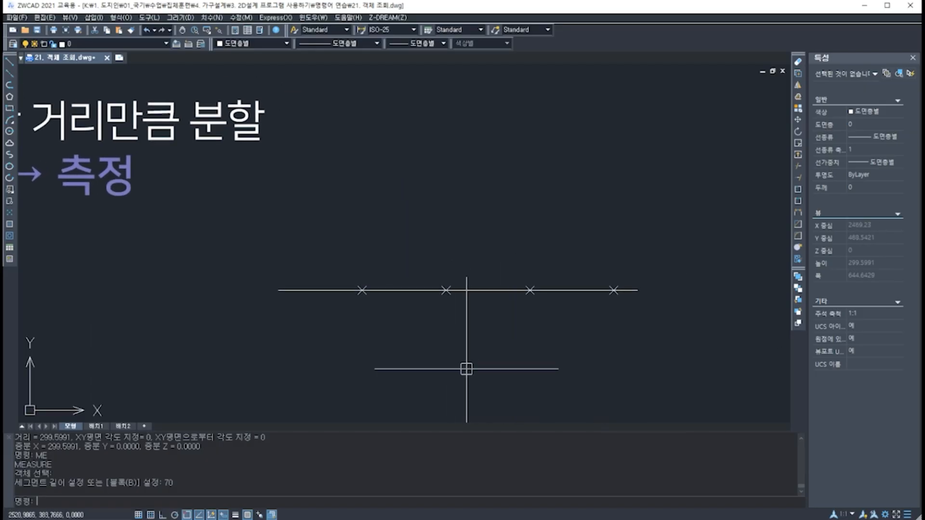
type("di")
key("Return")
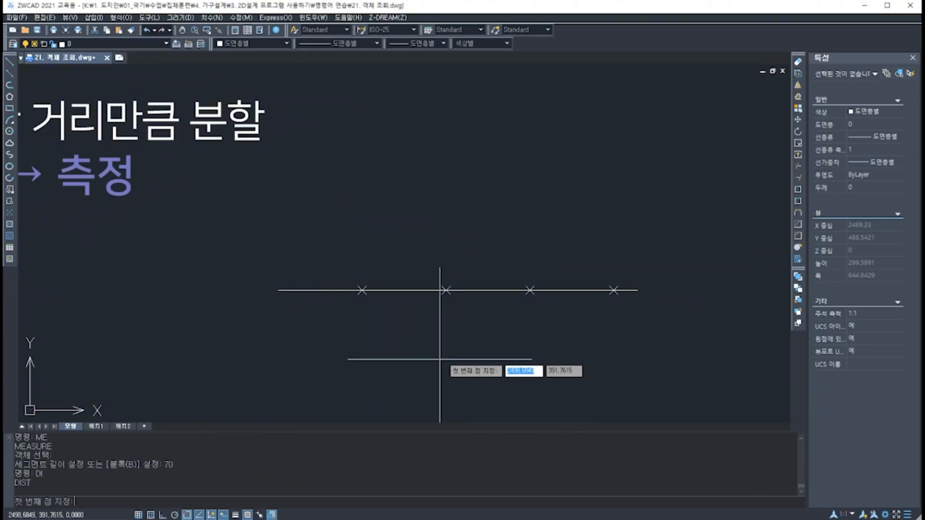
left_click(278, 291)
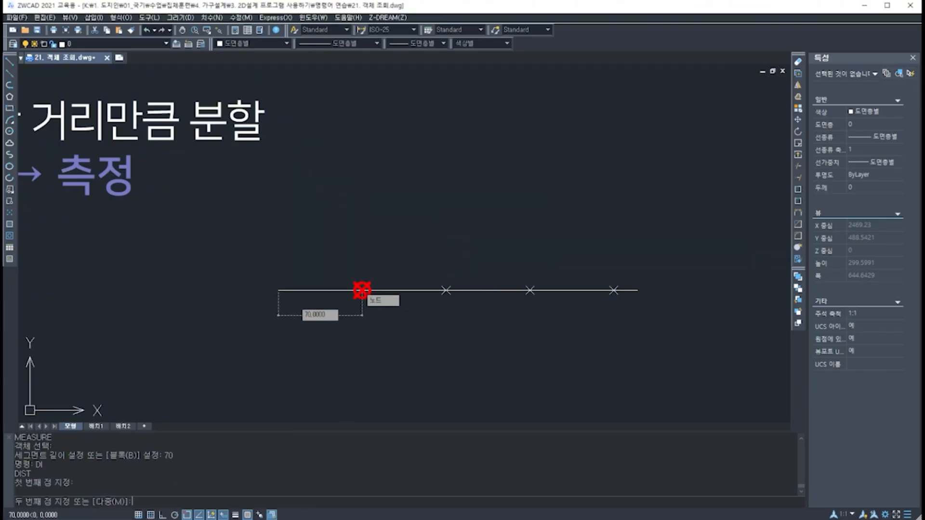
left_click(362, 291)
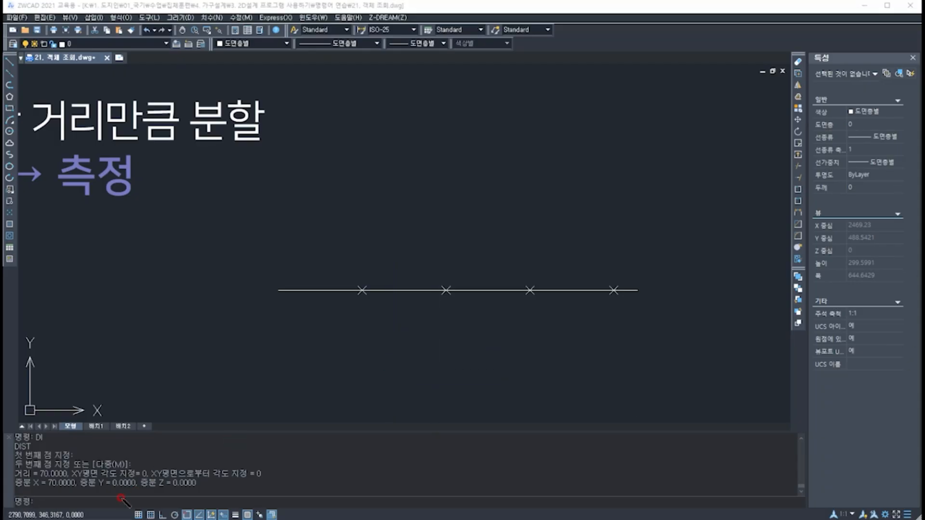
left_click_drag(44, 478, 66, 477)
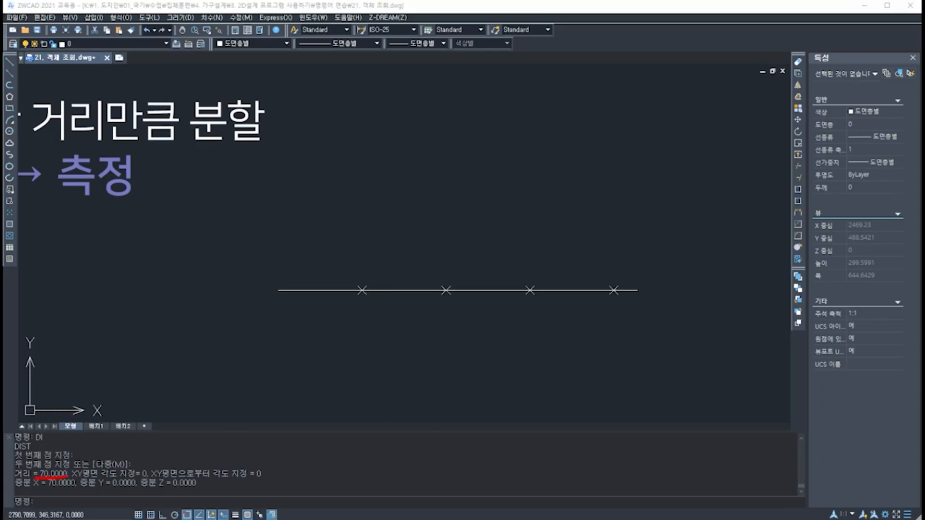